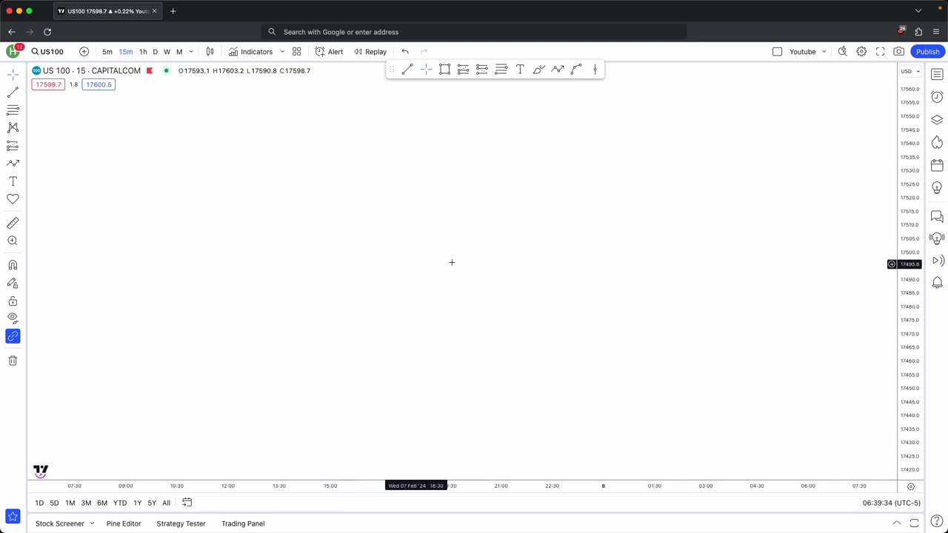
Start a path with a sideways zigzag of three peaks at about 17480 and lows near 17457.
left_click(555, 70)
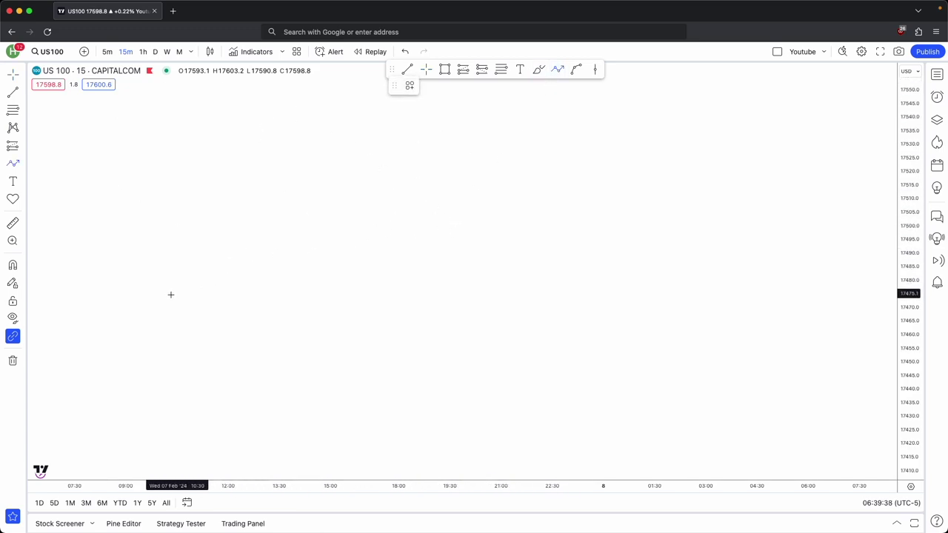
left_click(159, 337)
left_click(176, 281)
left_click(245, 279)
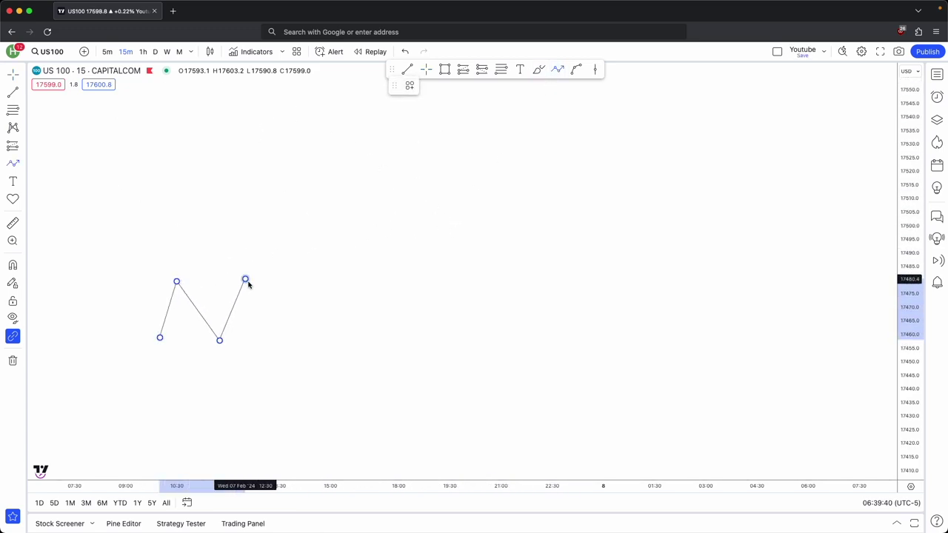
left_click(304, 282)
left_click(330, 348)
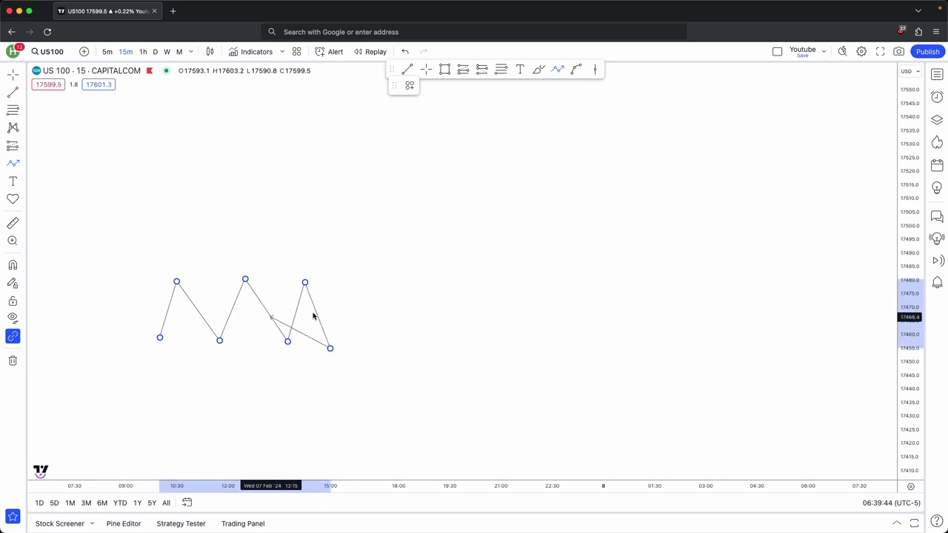
Continue the path upward through two higher two-peak consolidations at about 17510 and 17543, and finish it.
left_click(364, 197)
left_click(407, 262)
left_click(423, 192)
left_click(459, 251)
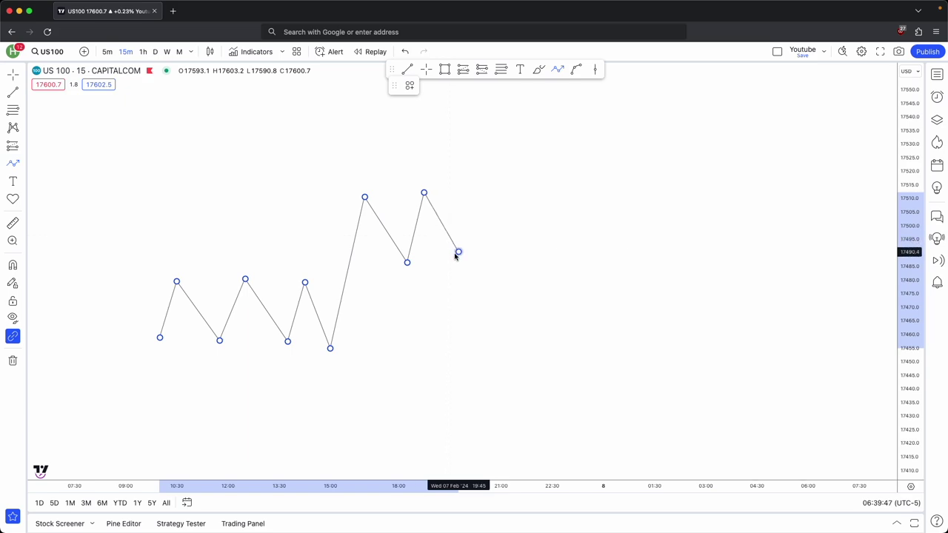
left_click(492, 106)
left_click(526, 148)
left_click(536, 109)
double_click(560, 146)
left_click(626, 139)
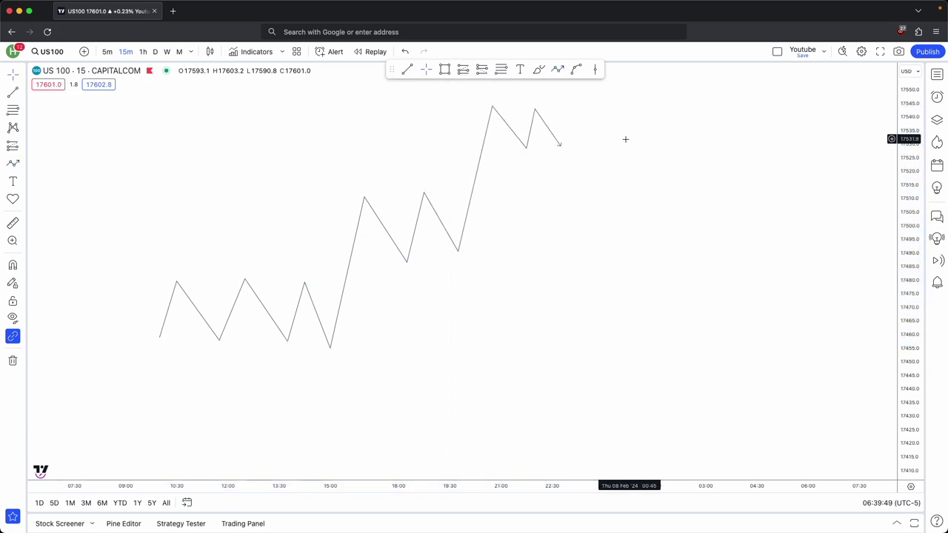
Draw a wide green rectangle above the path, and a second path that spikes into it and falls in three zigzag legs.
left_click_drag(626, 140, 626, 215)
mouse_move(108, 120)
left_mouse_down()
mouse_move(414, 167)
mouse_move(680, 159)
left_mouse_up()
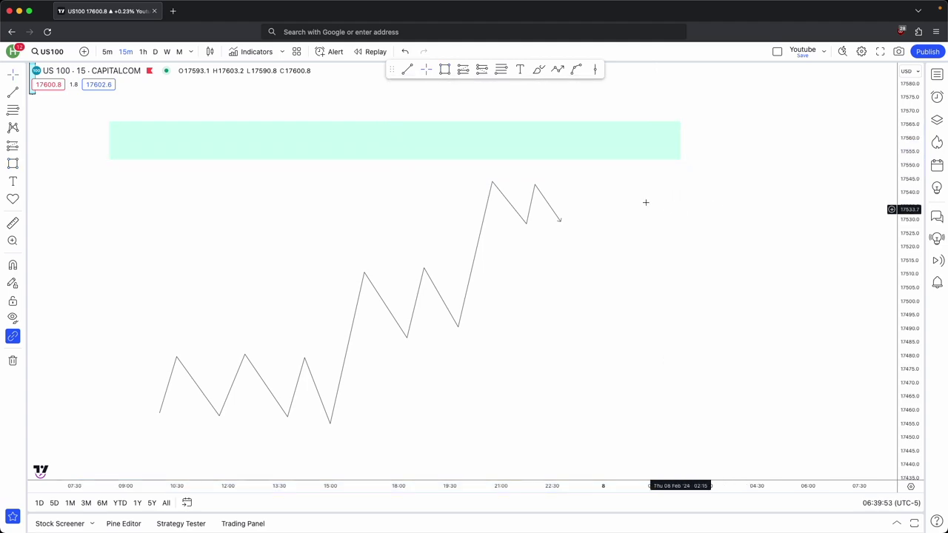
left_click(561, 70)
left_click(561, 218)
left_click(577, 137)
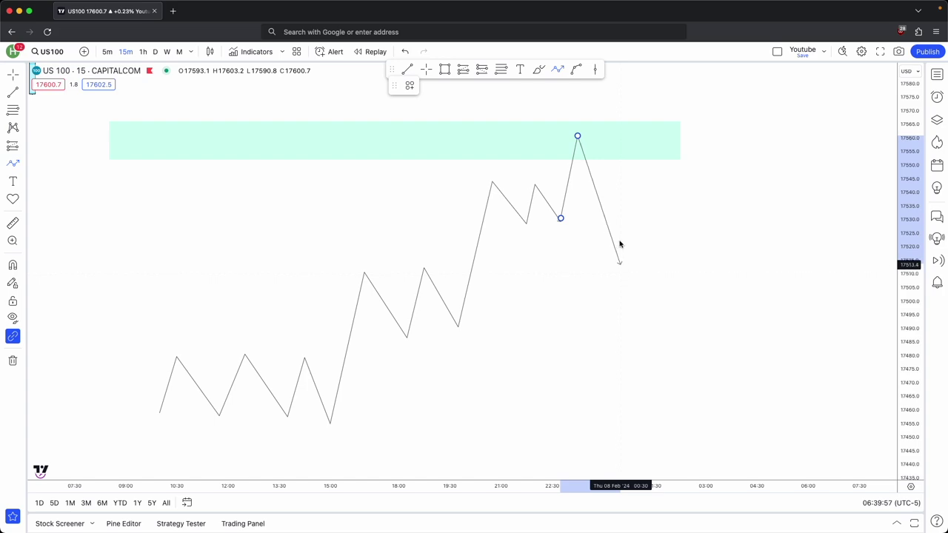
left_click(620, 281)
left_click(646, 205)
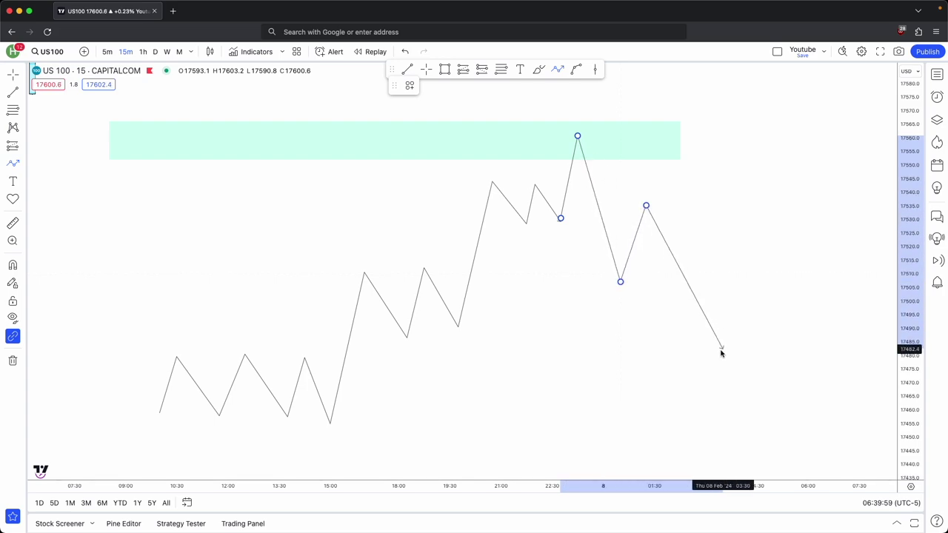
left_click(722, 372)
left_click(739, 297)
double_click(816, 445)
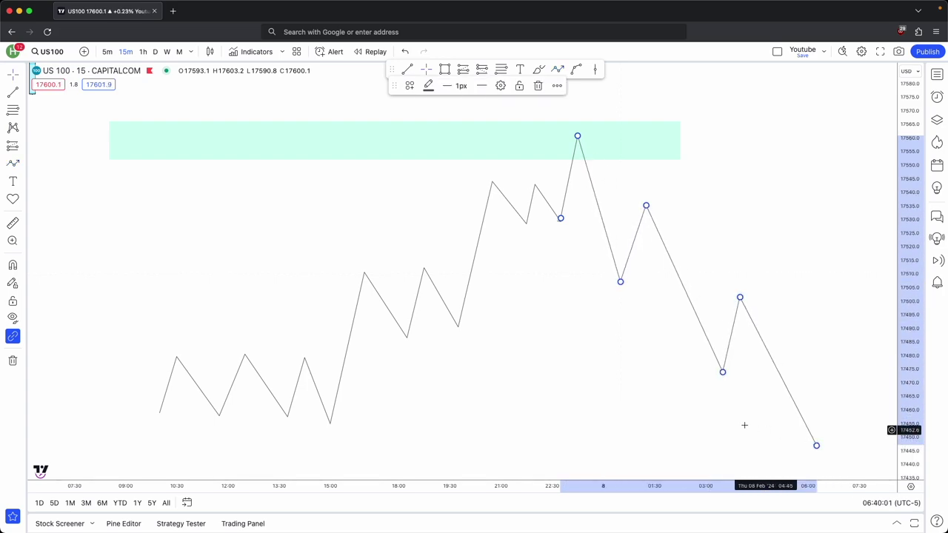
Shade the first consolidation green, the two higher ones red and the two pullbacks blue, and mark the base's low with a Sellside LQ line.
left_click_drag(729, 396, 220, 361)
left_click_drag(425, 365, 393, 380)
scroll(670, 348, "down", 2)
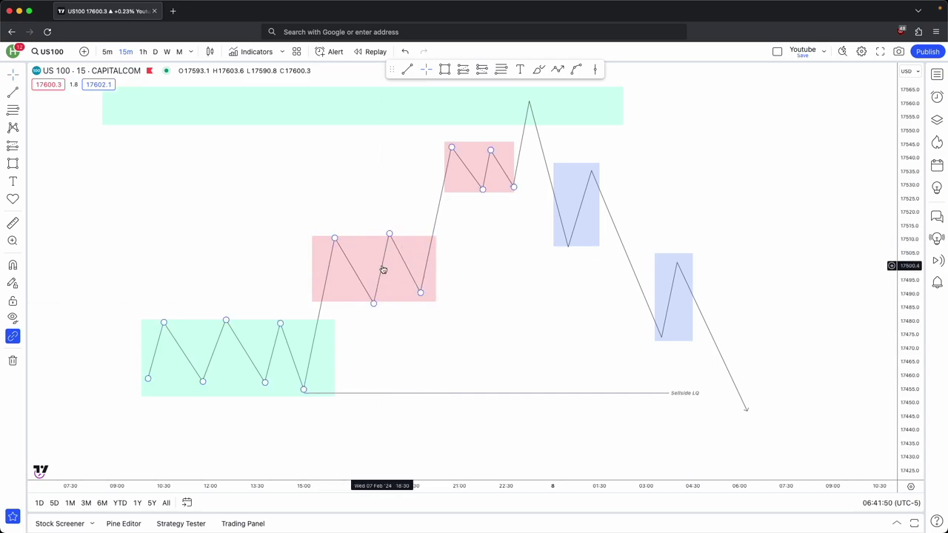
Invert the chart's price scale and delete the stray curve.
left_click_drag(490, 289, 489, 305)
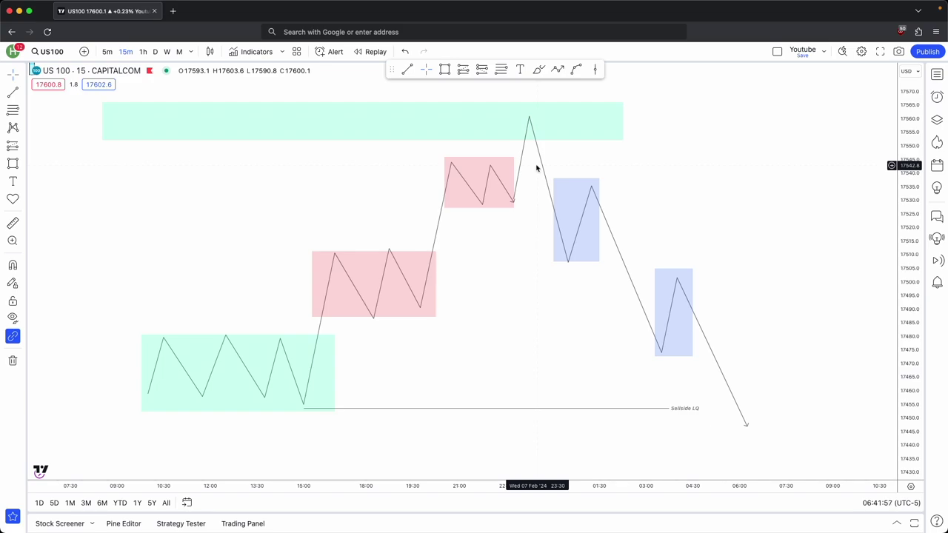
left_click(576, 70)
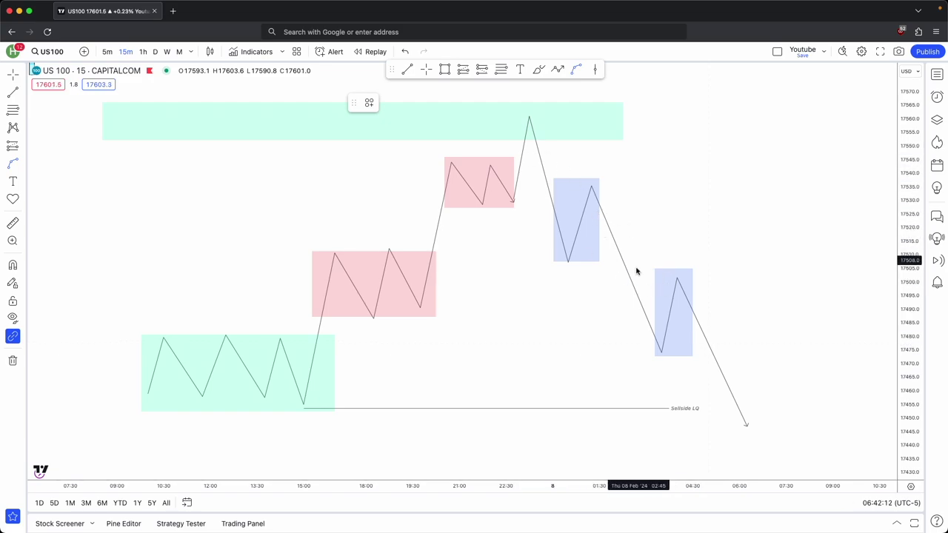
right_click(898, 215)
left_click(849, 292)
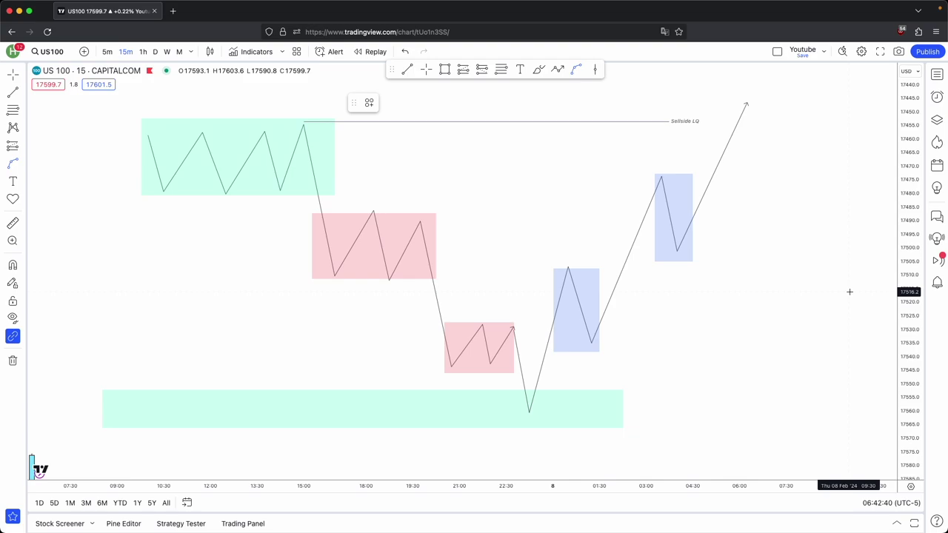
left_click(778, 285)
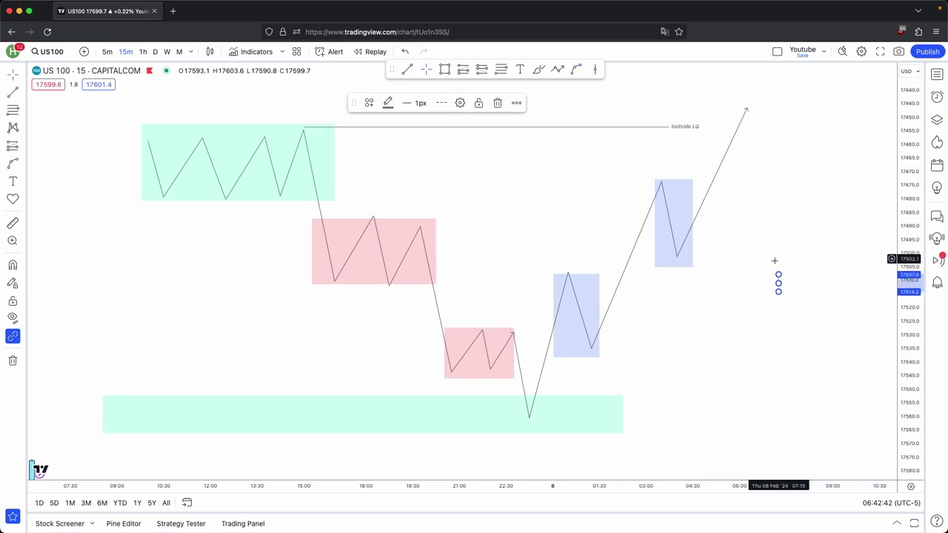
left_click(499, 104)
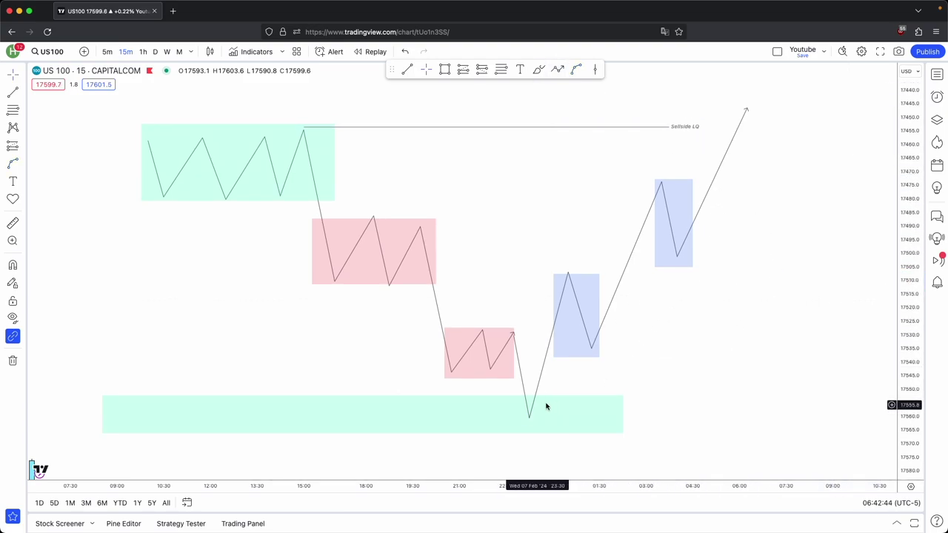
Draw one arrow rising beside the upward move and another falling from the first consolidation to the lower green zone.
left_click(558, 69)
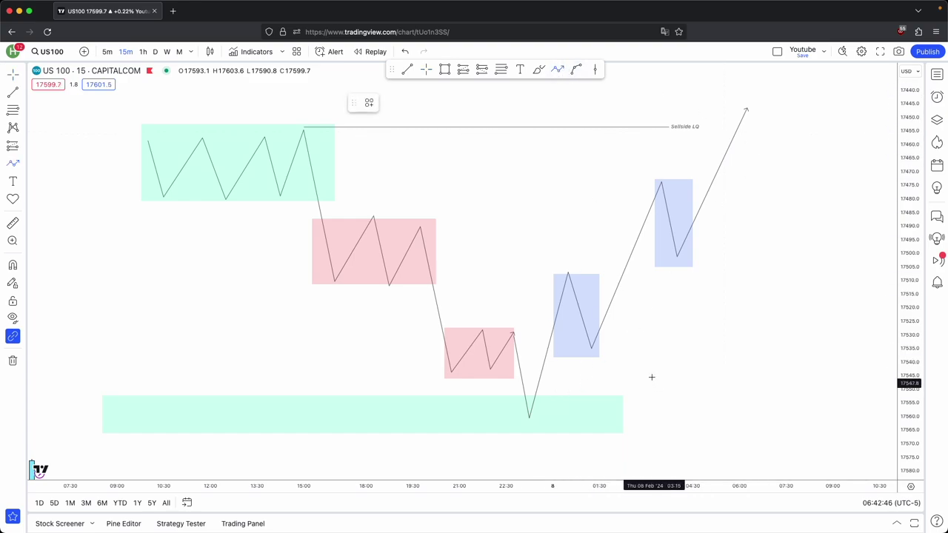
left_click(614, 391)
double_click(785, 207)
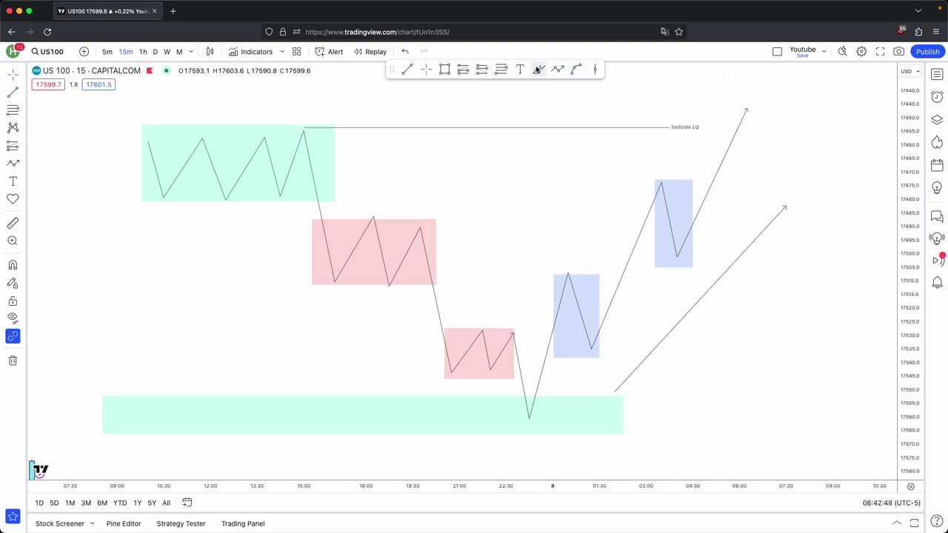
left_click(171, 185)
double_click(419, 394)
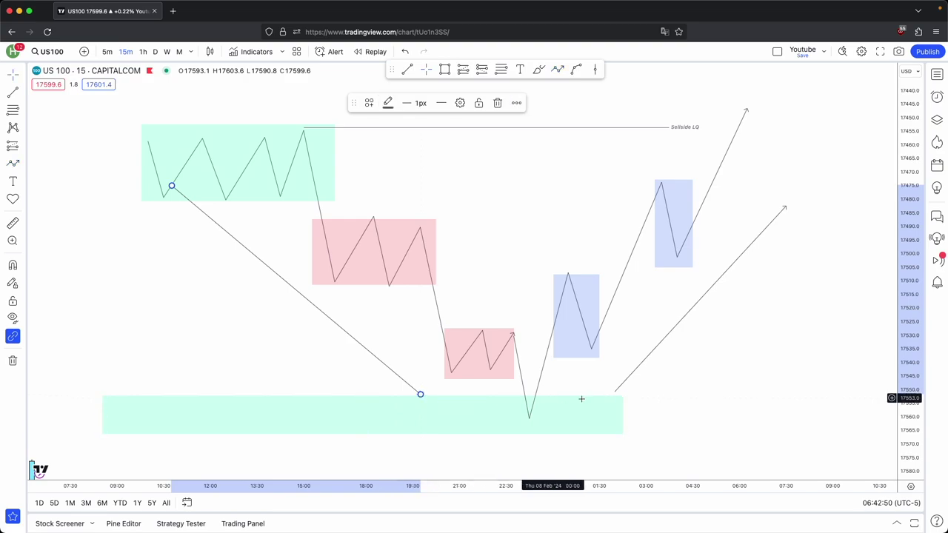
Change the text on the horizontal liquidity line to Buyside LQ.
left_click_drag(542, 244, 543, 345)
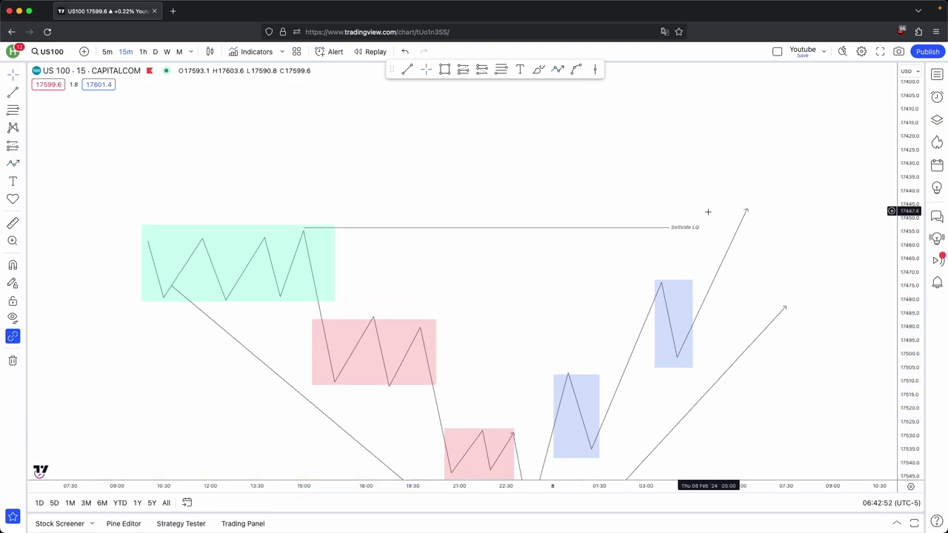
double_click(689, 228)
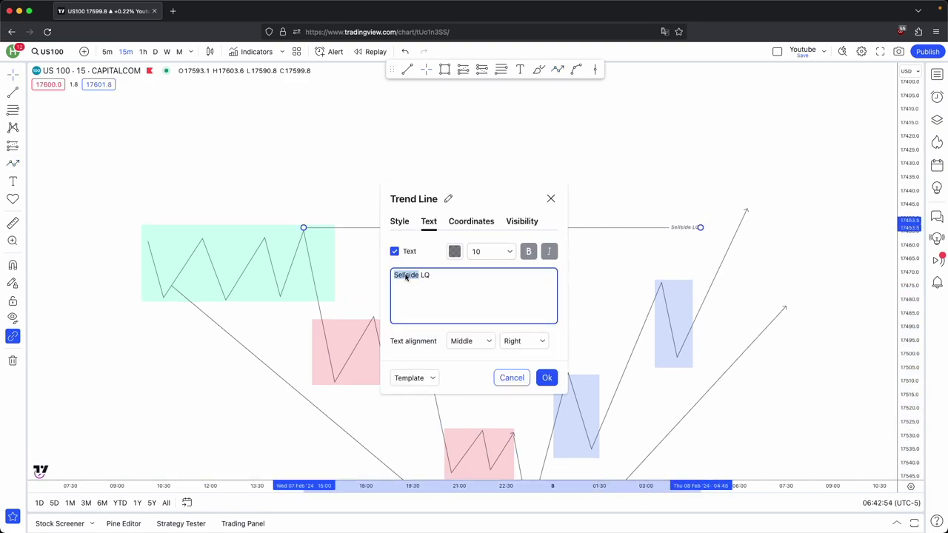
left_click(546, 379)
left_click(568, 286)
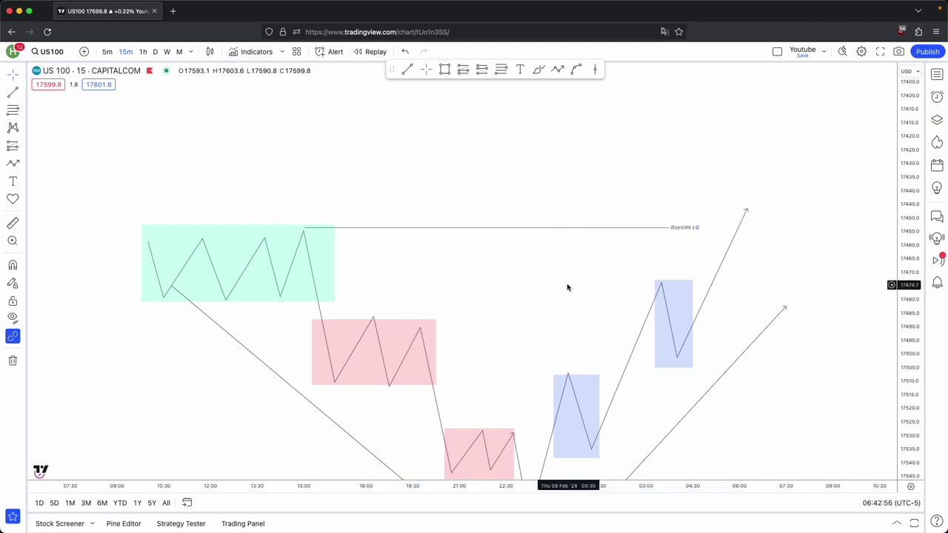
left_click_drag(569, 284, 567, 179)
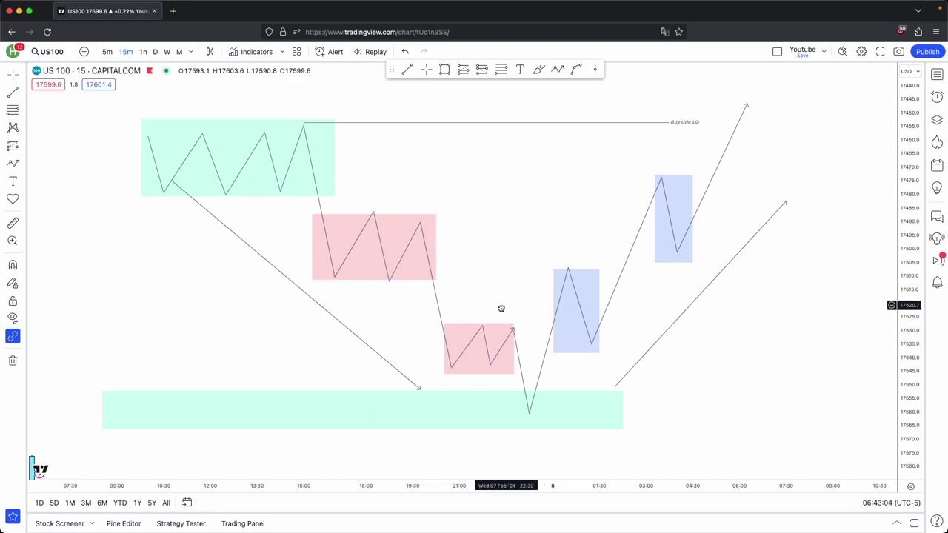
Delete all the drawings of the price model from the chart.
left_click(594, 342)
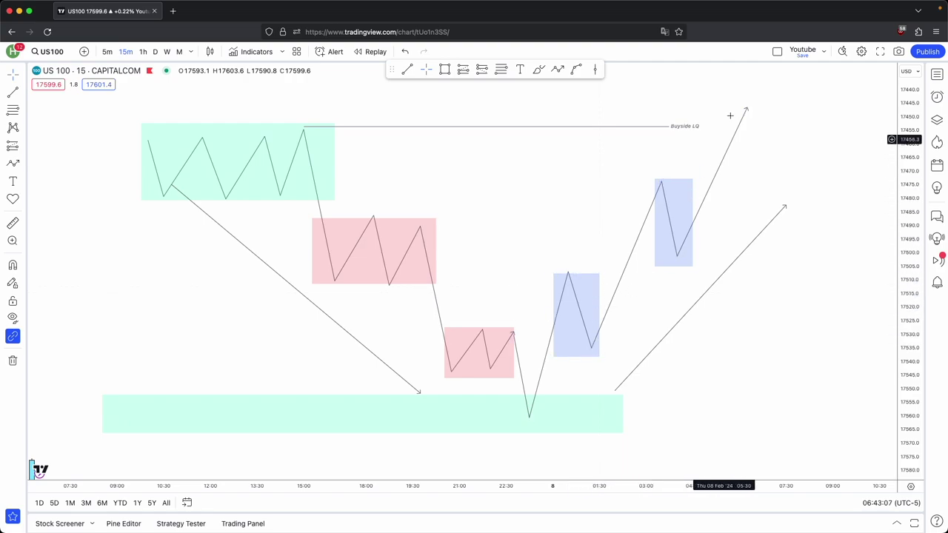
left_click(237, 109)
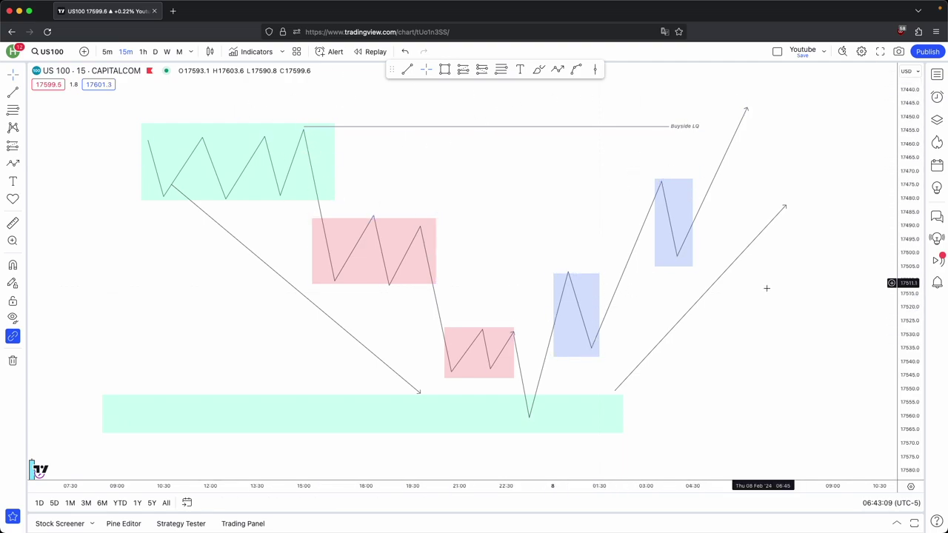
scroll(853, 322, "down", 2)
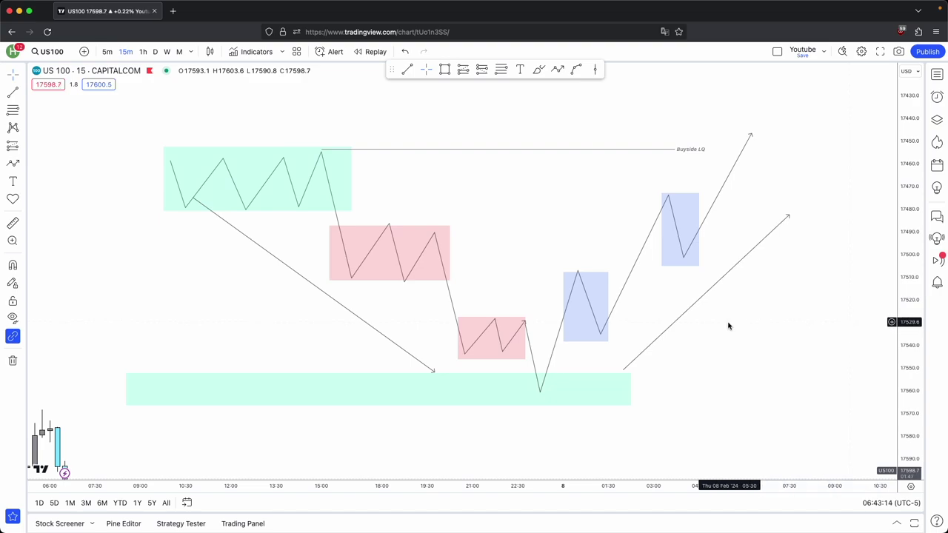
left_click_drag(746, 408, 86, 81)
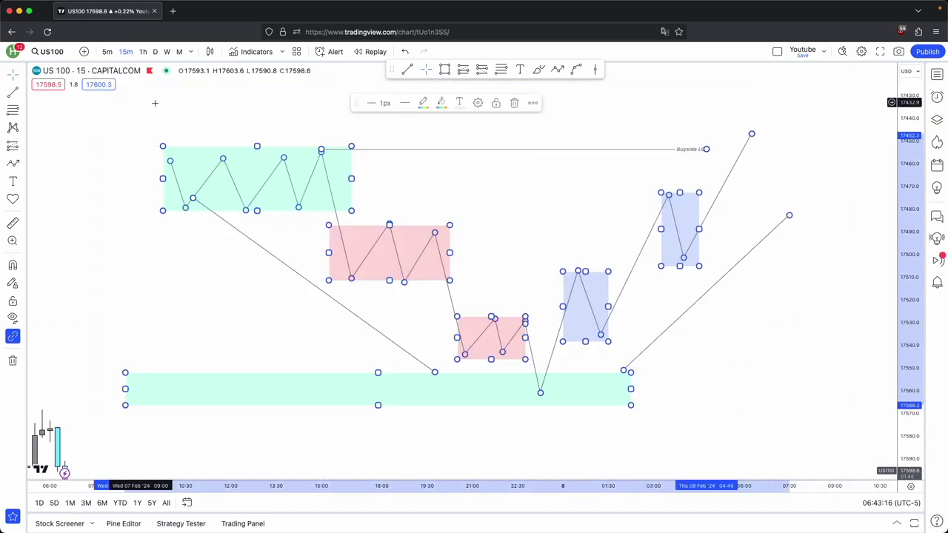
key("Delete")
Draw a rising path with three upward legs separated by two pullbacks.
left_click(557, 69)
left_click(284, 380)
left_click(330, 239)
left_click(389, 281)
left_click(442, 138)
left_click(525, 216)
double_click(554, 83)
left_click_drag(582, 234, 598, 265)
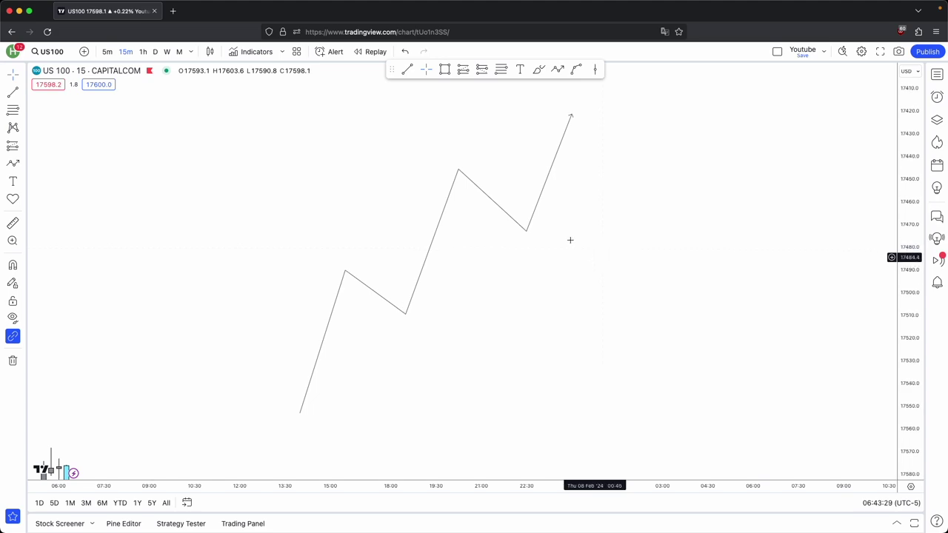
Draw a short horizontal trend line from each of the path's two swing highs.
left_click(407, 70)
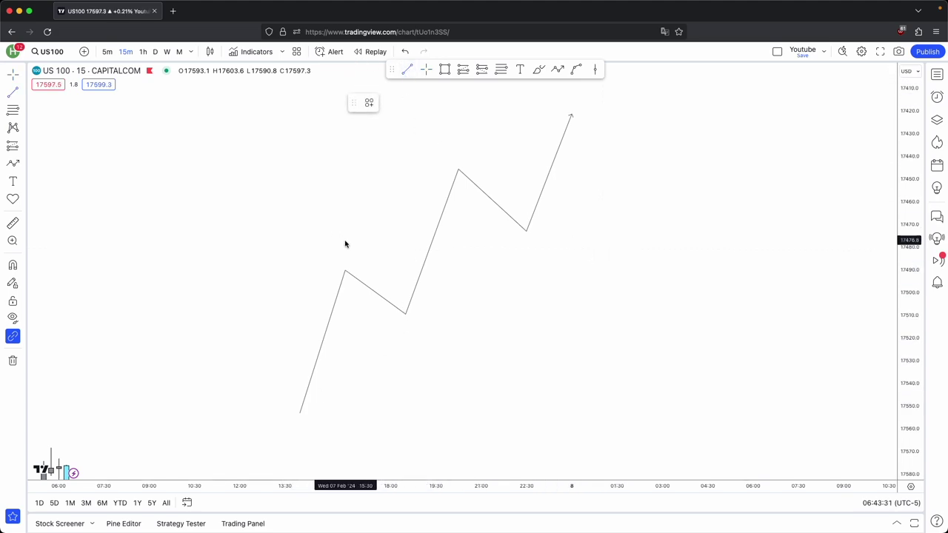
left_click(406, 270)
left_click(402, 258)
left_click(406, 70)
left_click(458, 167)
left_click(503, 167)
Label both swing-high trend lines Buyside LQ.
double_click(504, 167)
type("Buyside LQ")
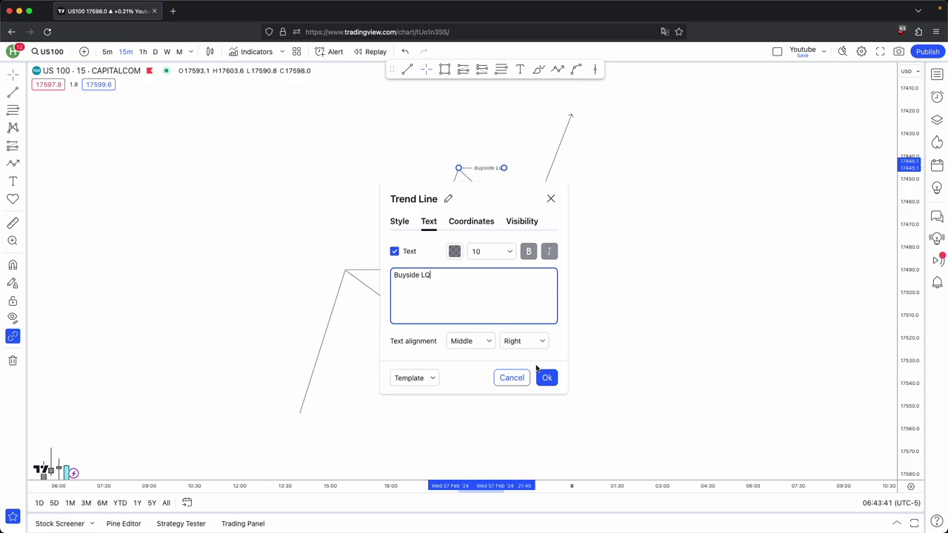
left_click(540, 375)
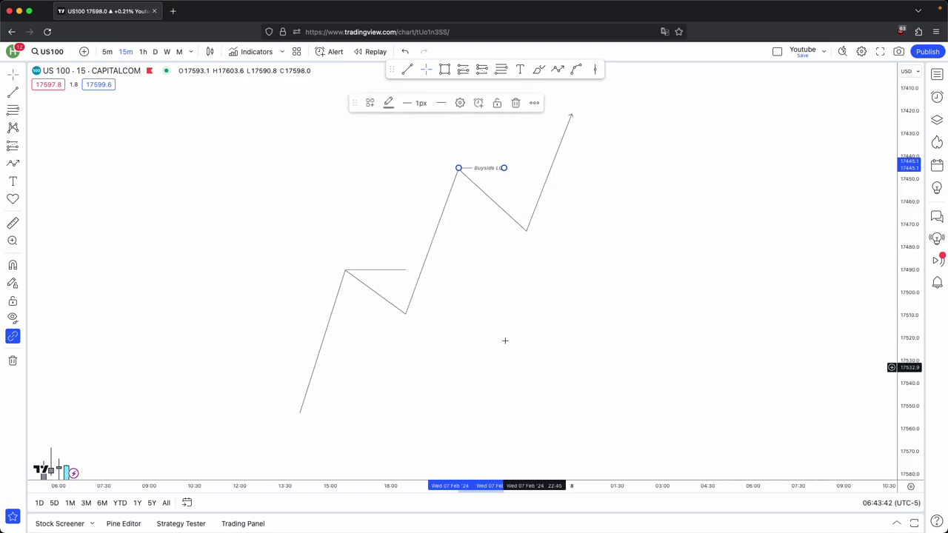
double_click(398, 270)
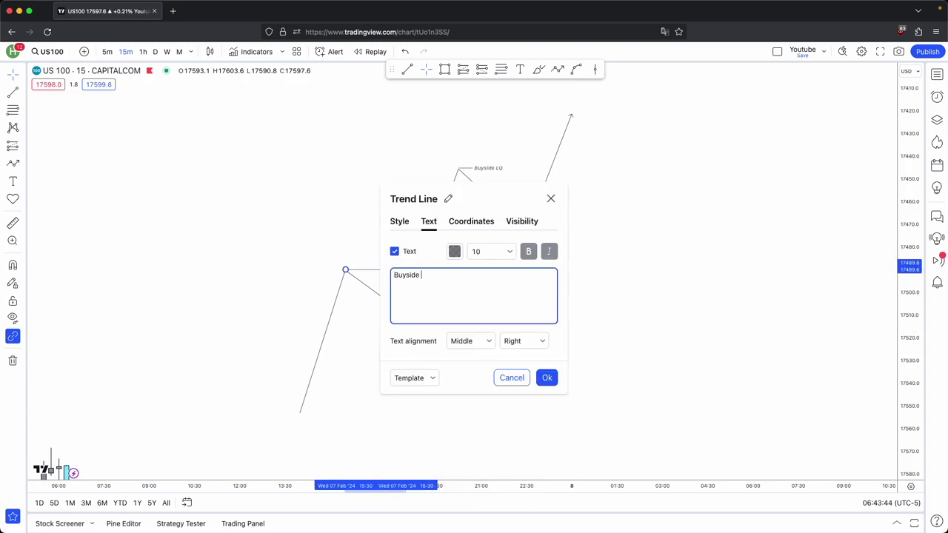
left_click(546, 378)
left_click(525, 160)
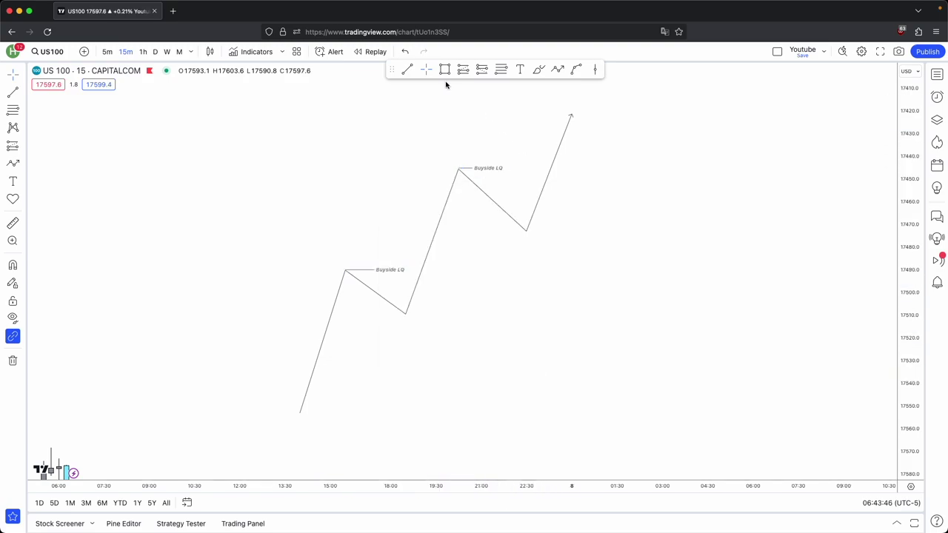
Place Sellside LQ lines at the path's starting low and two pullback lows, and lengthen the lowest one.
left_click_drag(389, 271, 441, 314)
left_click(482, 169)
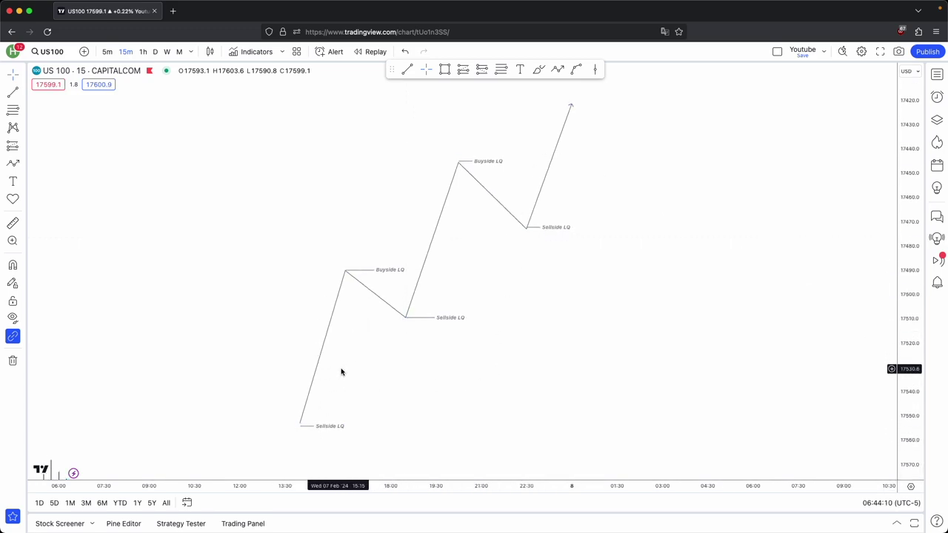
left_click_drag(342, 426, 372, 427)
left_click(380, 263)
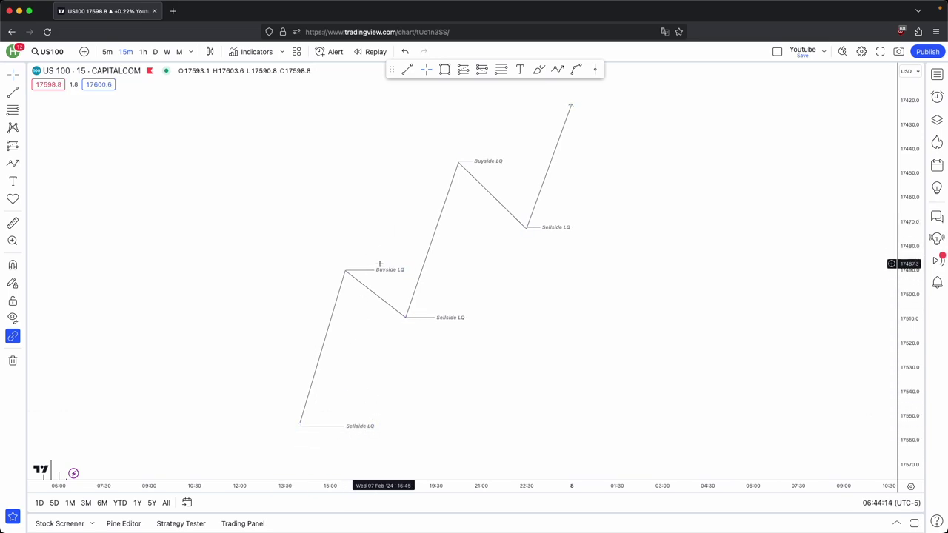
Draw a blue rectangle across the first rising leg, reaching to the first pullback low.
left_click(445, 69)
mouse_move(336, 351)
left_mouse_down()
mouse_move(315, 307)
mouse_move(412, 332)
left_mouse_up()
left_click(429, 343)
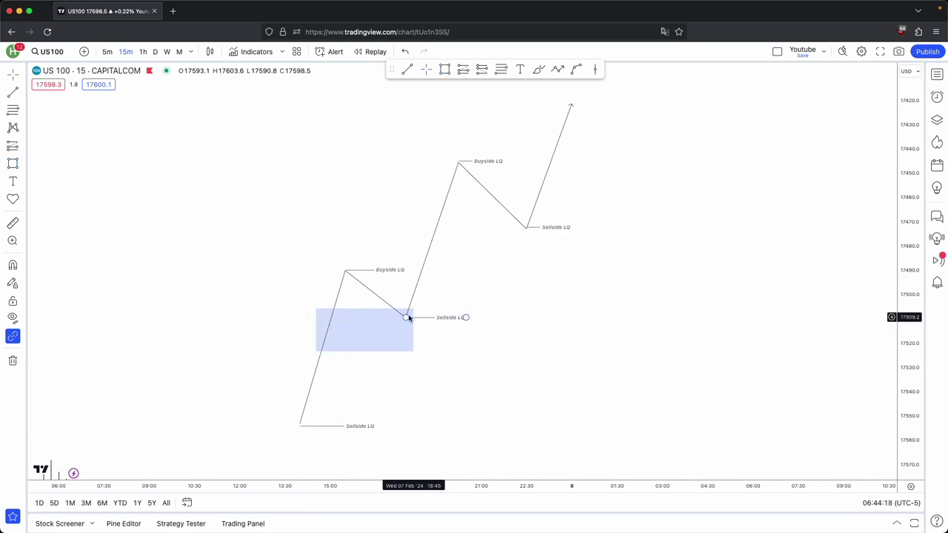
Lengthen the Sellside LQ line at the first pullback low and the Buyside LQ line at the second swing high.
left_click_drag(546, 364, 577, 351)
scroll(625, 344, "up", 1)
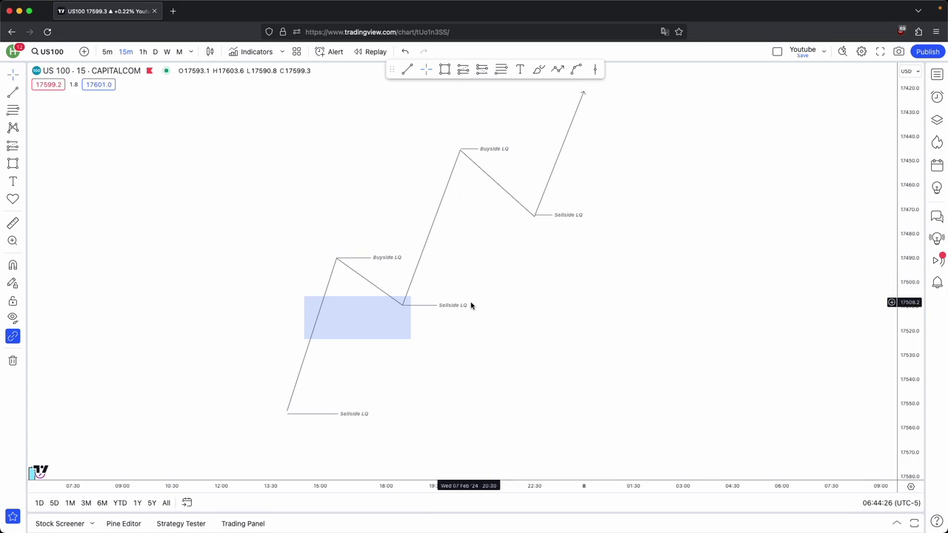
left_click_drag(471, 304, 520, 314)
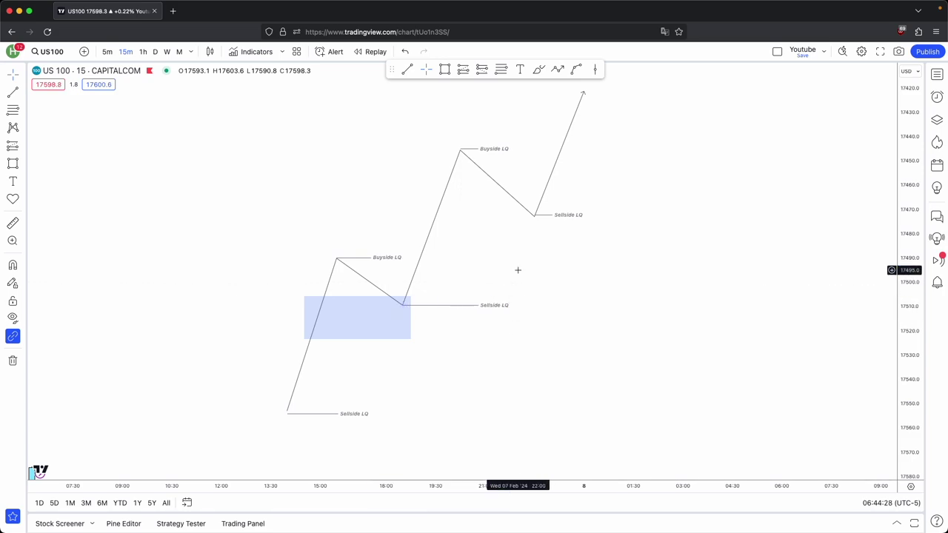
left_click_drag(509, 151, 524, 152)
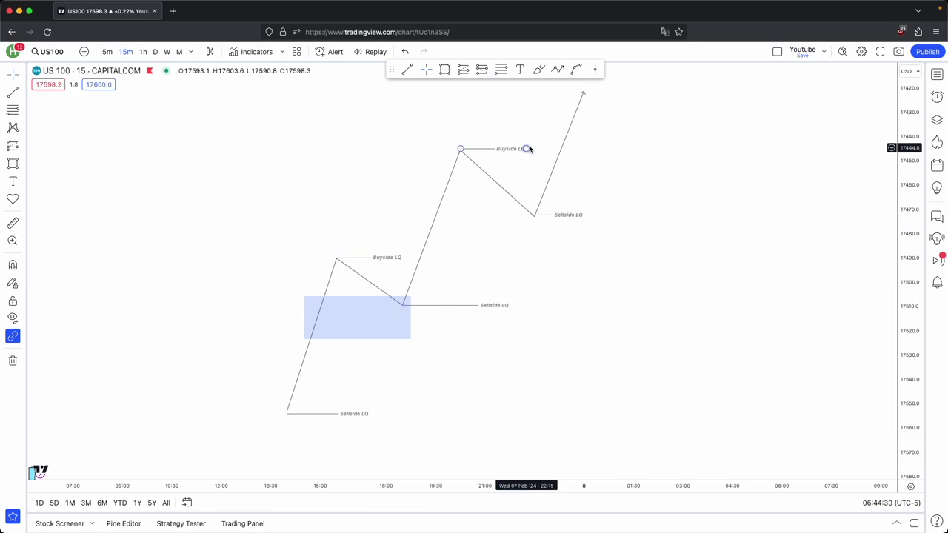
left_click(444, 148)
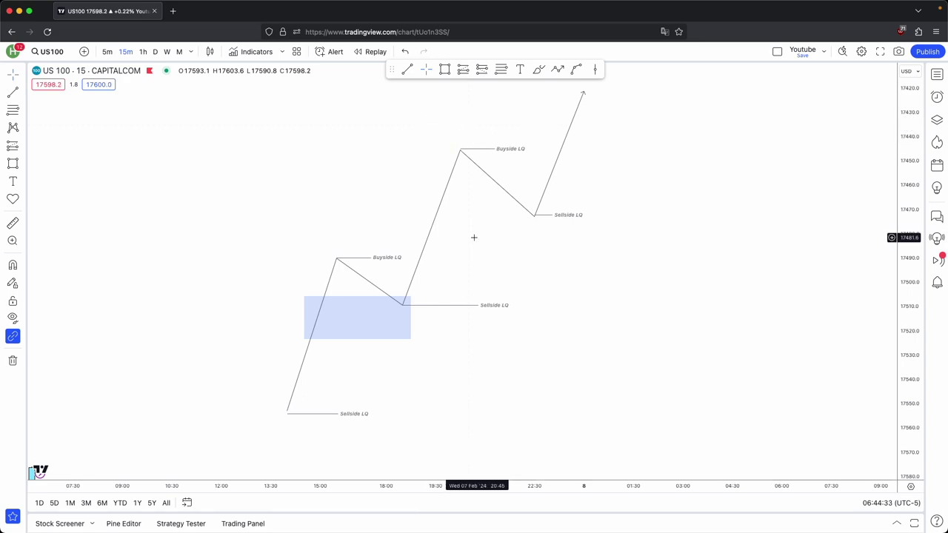
Draw a blue rectangle across the second rising leg, reaching to just past the second pullback low.
left_click_drag(473, 238, 474, 248)
left_click(444, 70)
mouse_move(428, 197)
left_mouse_down()
mouse_move(444, 220)
mouse_move(436, 237)
mouse_move(561, 224)
left_mouse_up()
left_click(439, 224)
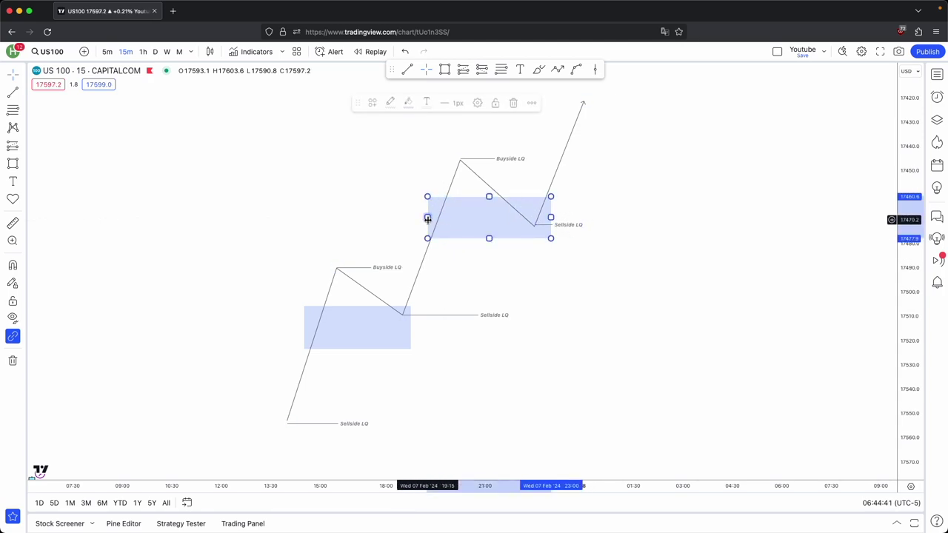
left_click(408, 215)
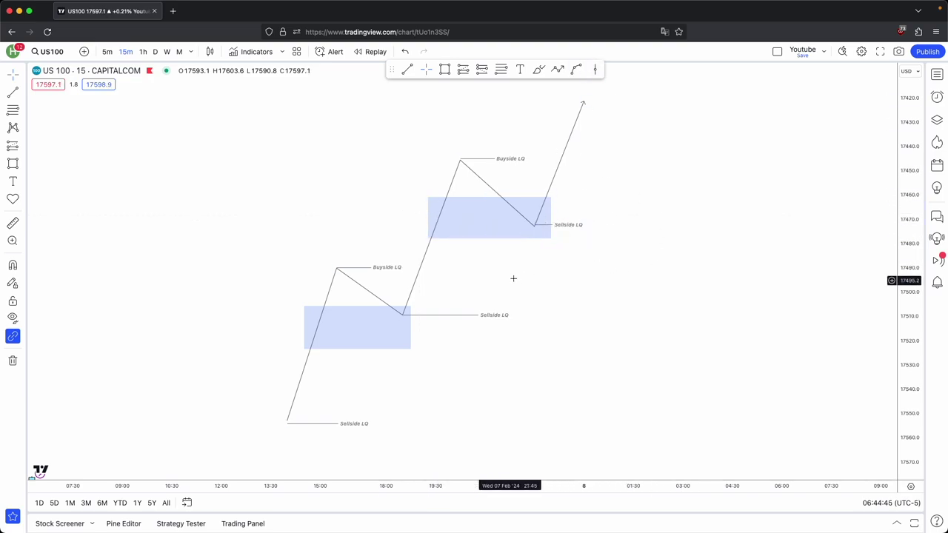
Examine the path's first swing high, its pullback into the lower shaded zone and the surrounding liquidity levels.
scroll(511, 258, "up", 2)
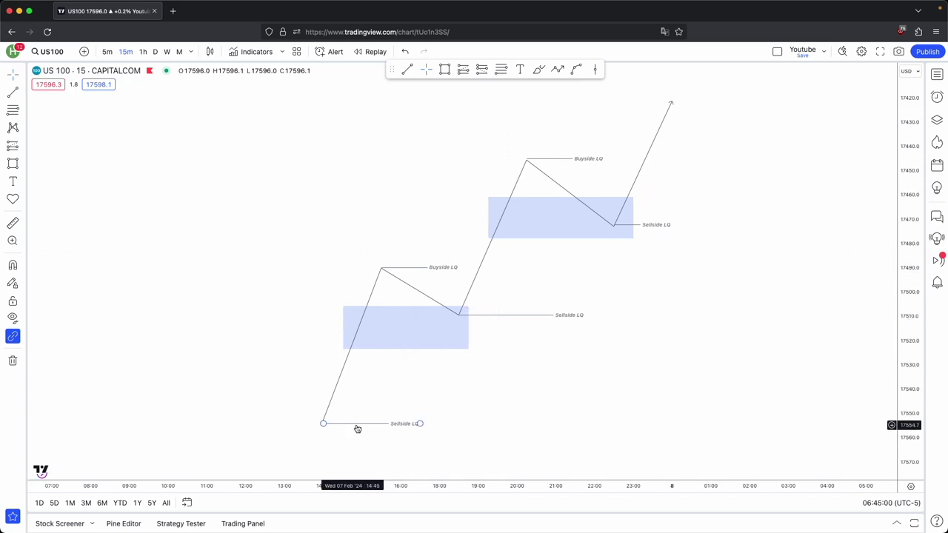
left_click_drag(918, 394, 909, 373)
left_click_drag(778, 369, 656, 336)
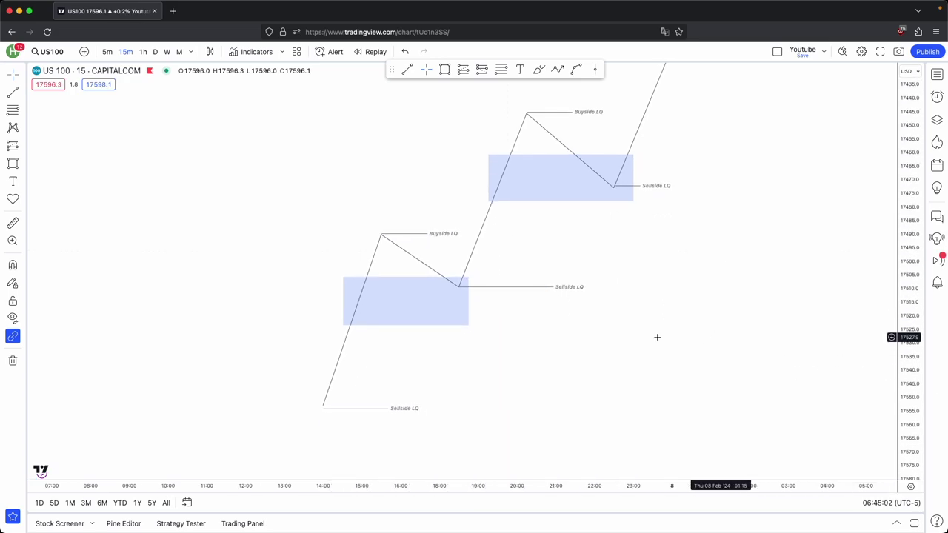
mouse_move(458, 287)
left_mouse_down()
mouse_move(456, 306)
mouse_move(459, 287)
left_mouse_up()
left_click(480, 273)
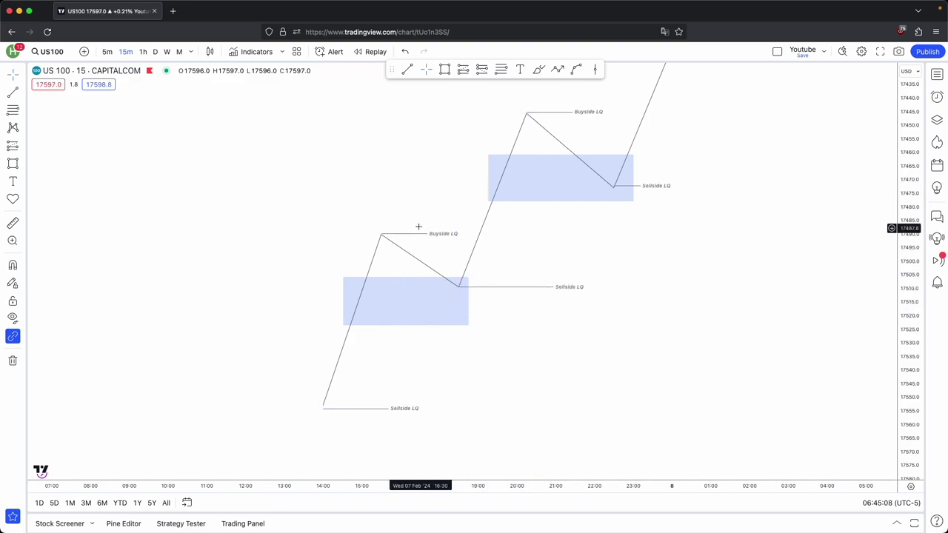
left_click_drag(419, 214, 452, 251)
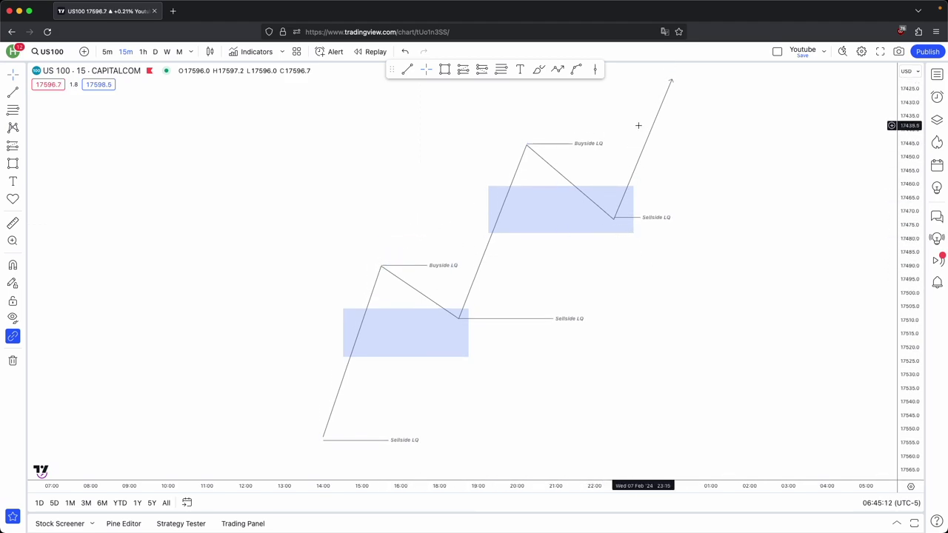
left_click_drag(753, 288, 758, 249)
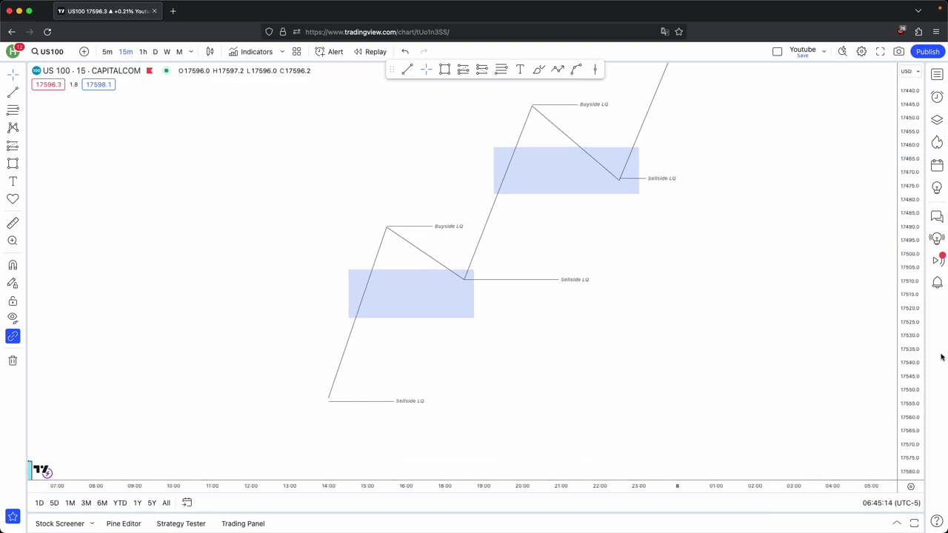
left_click_drag(912, 355, 910, 309)
left_click(465, 283)
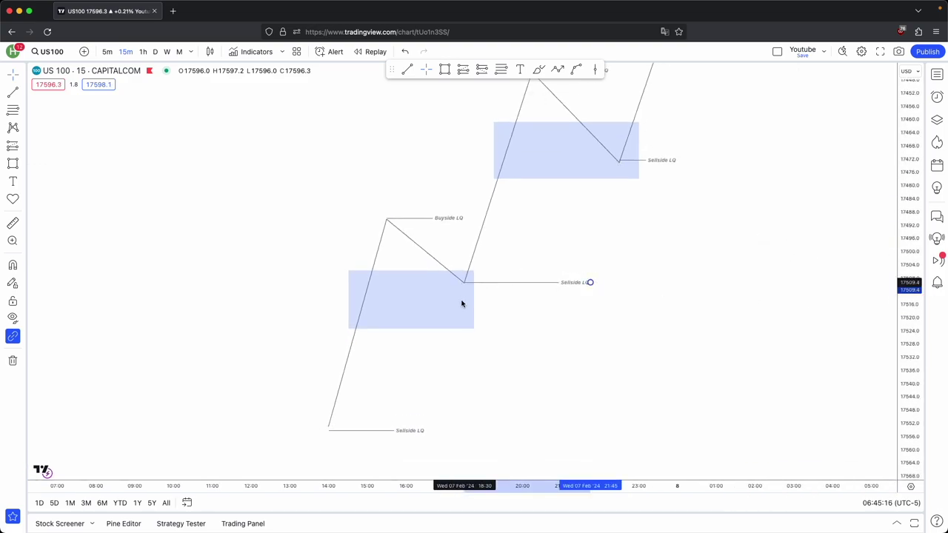
left_click(507, 301)
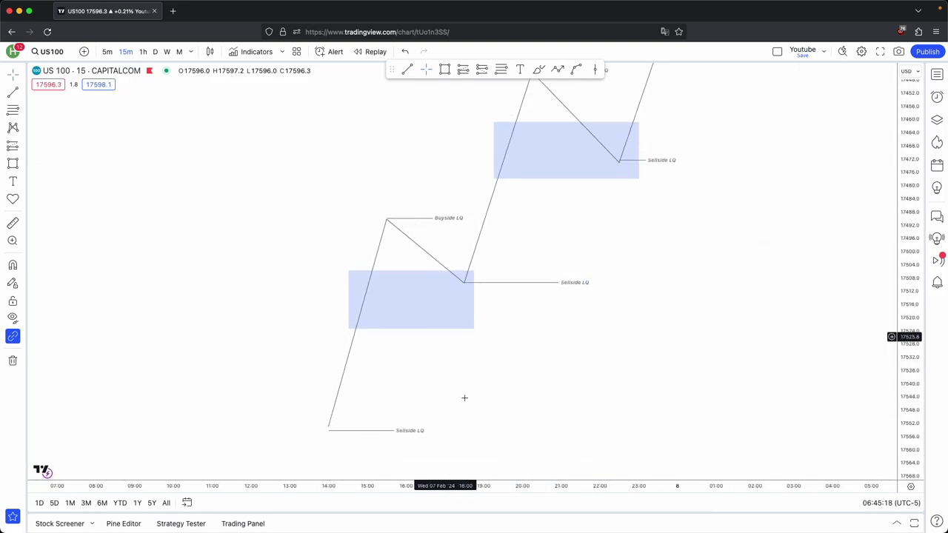
left_click_drag(356, 437, 355, 445)
left_click_drag(921, 244, 917, 298)
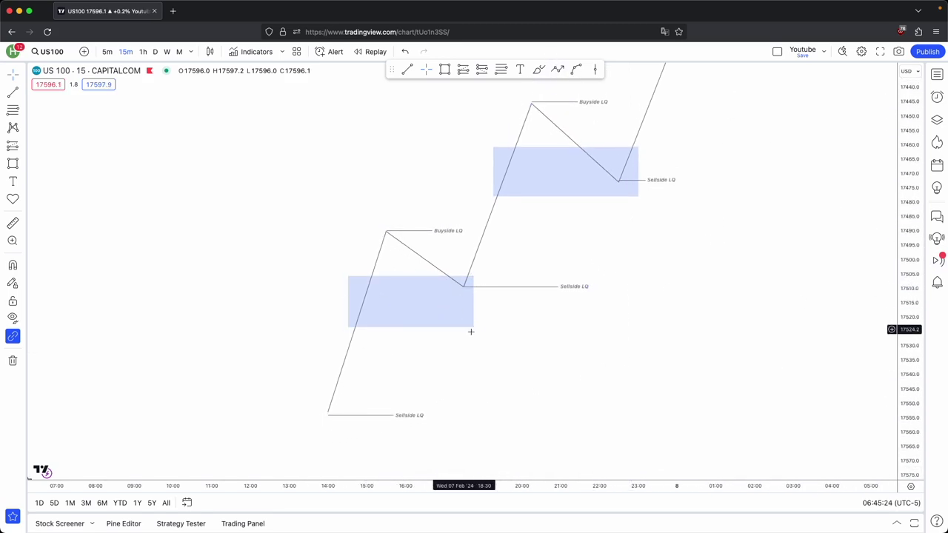
Lengthen the Buyside LQ line at the path's first swing high.
left_click_drag(491, 272, 516, 267)
scroll(503, 233, "up", 1)
left_click_drag(476, 227, 475, 219)
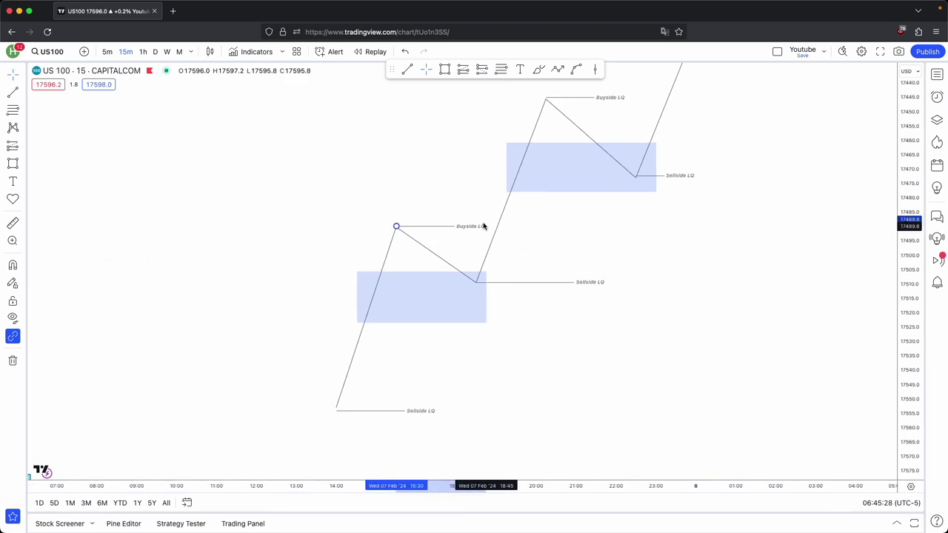
left_click(483, 226)
left_click(470, 256)
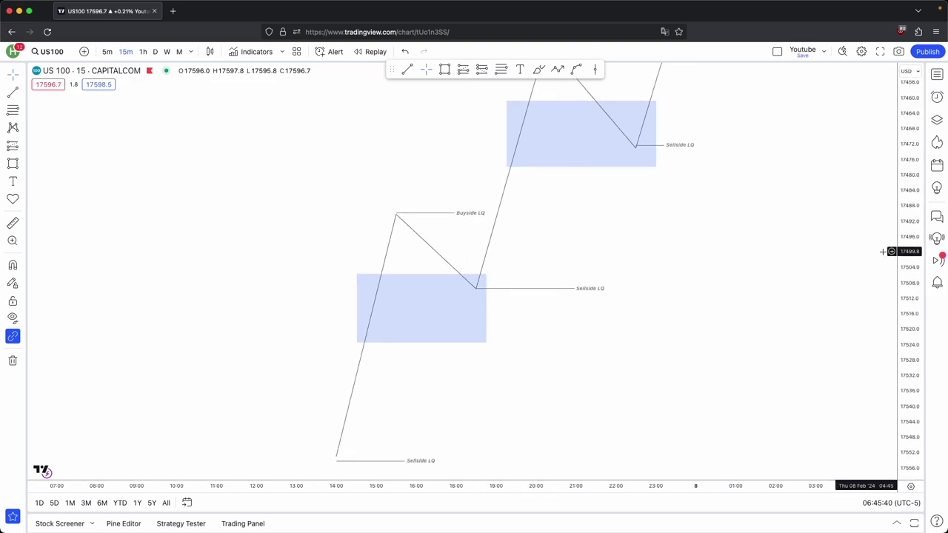
Draw a zigzag path from the first swing high down into the lower rectangle and back up beside the second rising leg.
scroll(753, 237, "up", 2)
left_click(559, 69)
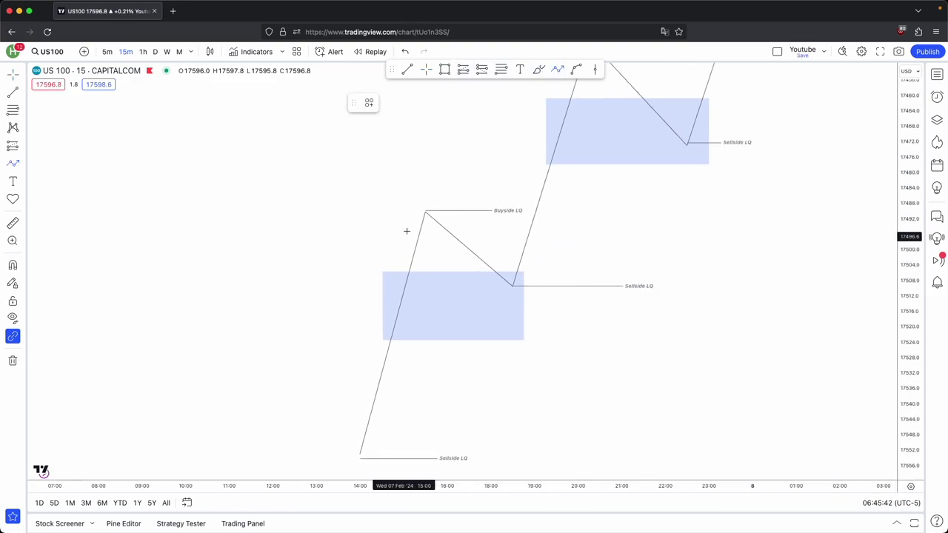
left_click(435, 215)
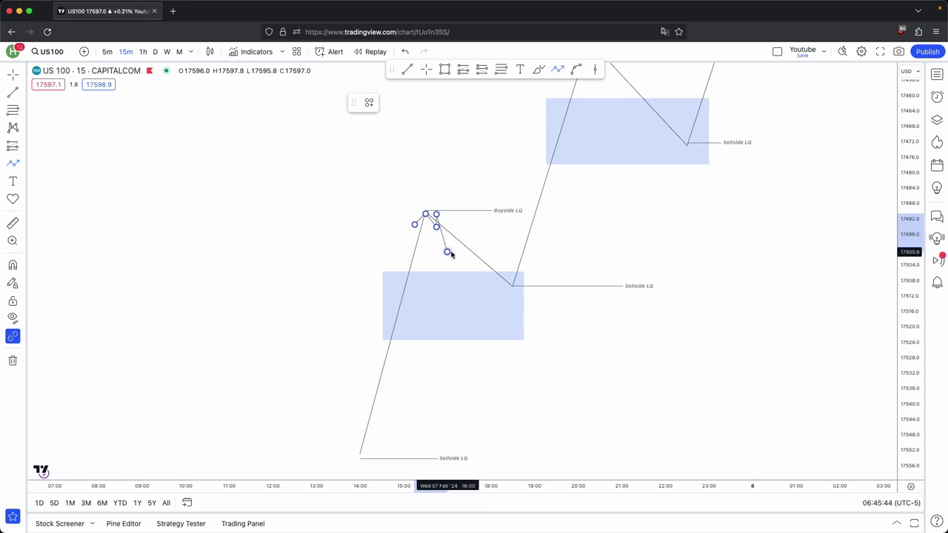
left_click(479, 234)
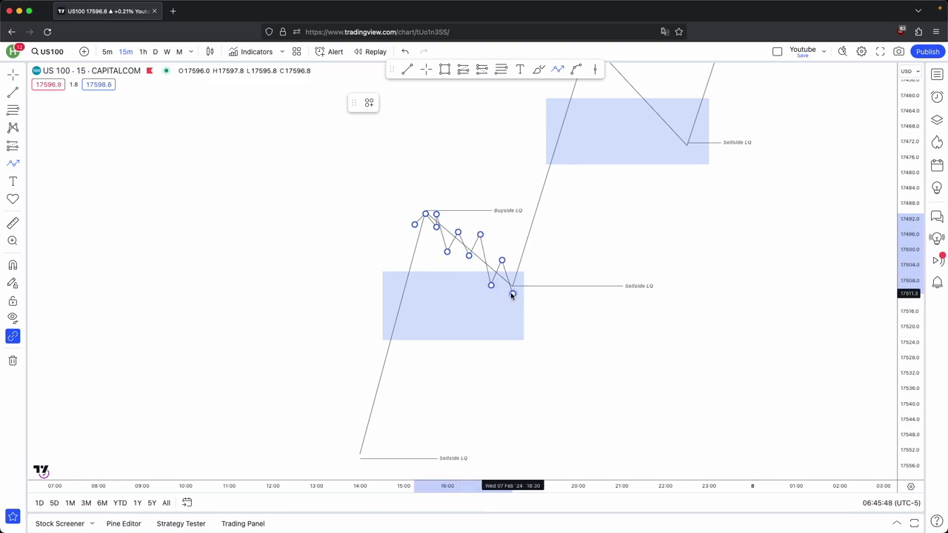
left_click(511, 293)
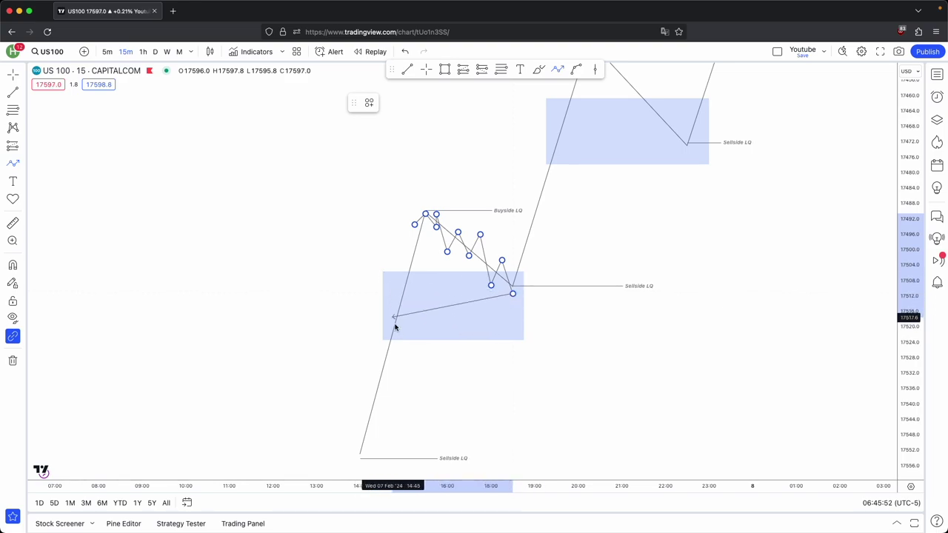
key("Escape")
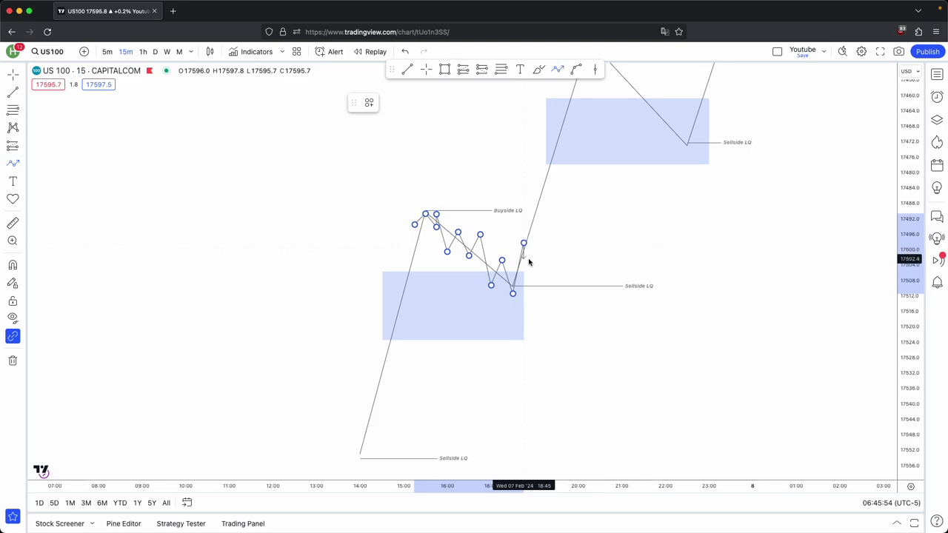
double_click(554, 198)
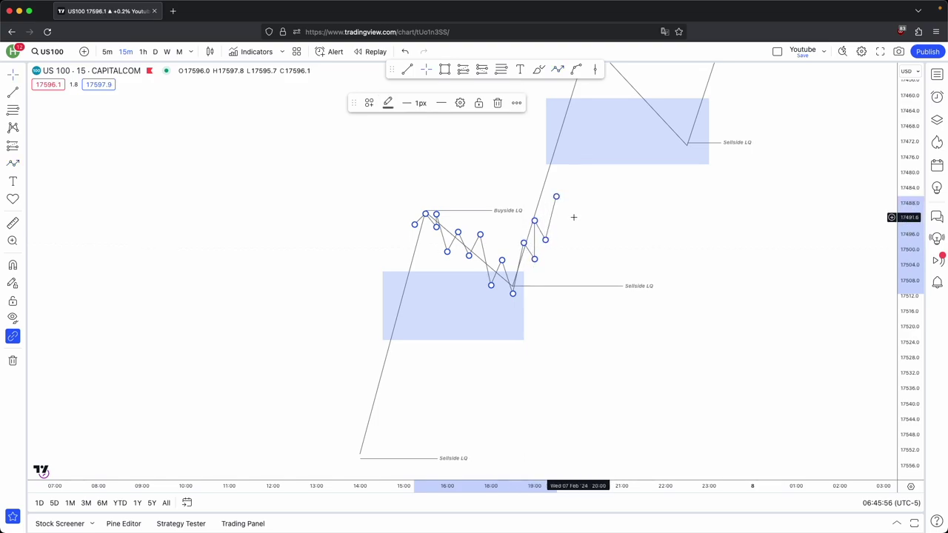
Set the zigzag path's line color to red.
left_click_drag(573, 228, 571, 233)
scroll(659, 235, "up", 1)
double_click(592, 194)
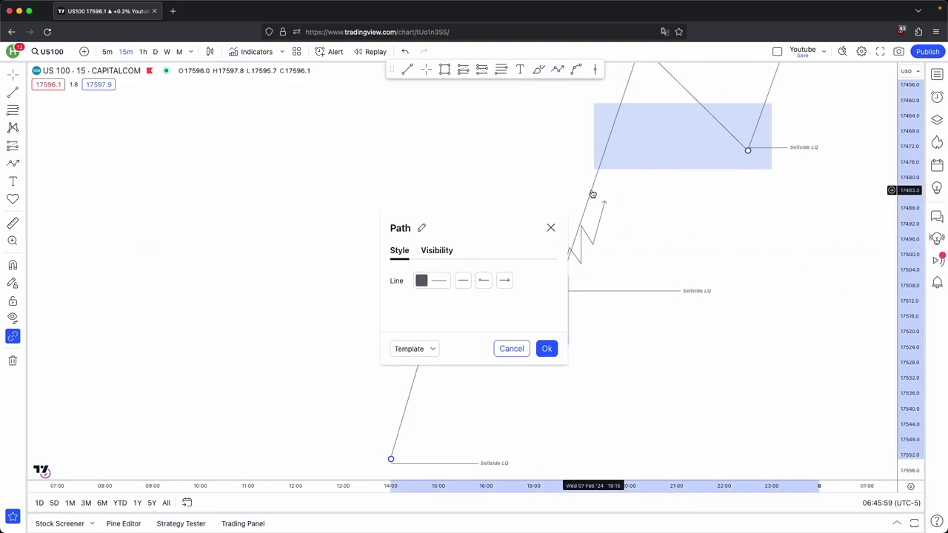
left_click(551, 228)
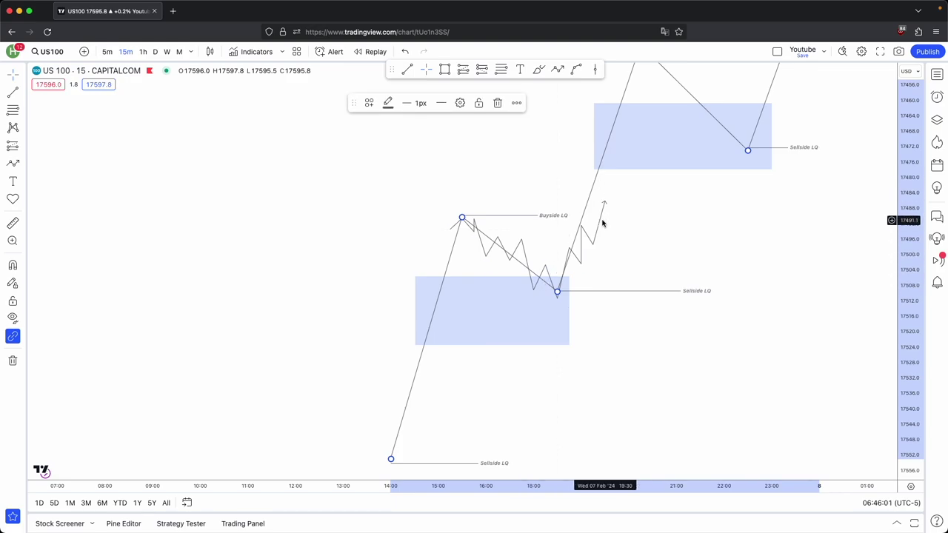
double_click(600, 222)
left_click(422, 279)
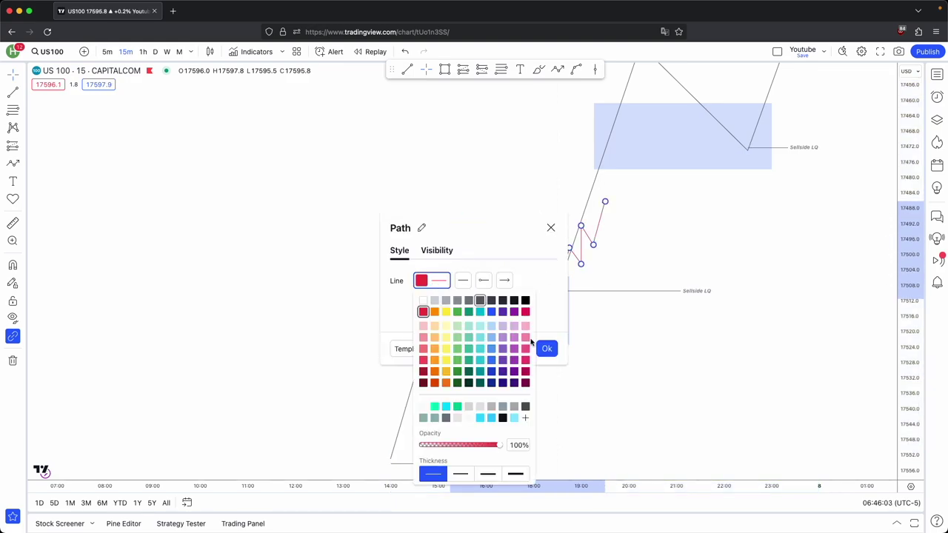
left_click(546, 348)
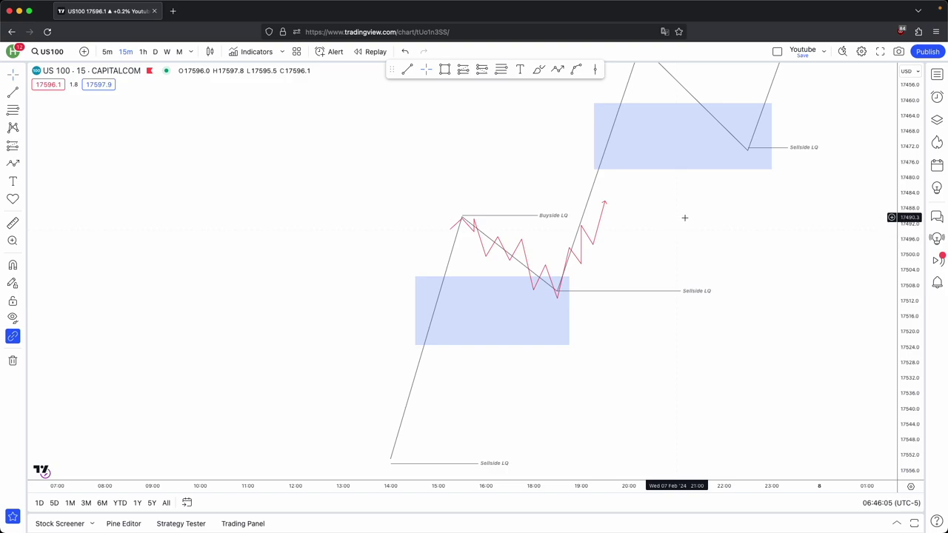
Select the illustrated price paths, rectangles and liquidity lines together and delete them.
left_click_drag(912, 276, 909, 314)
left_click_drag(687, 314, 686, 333)
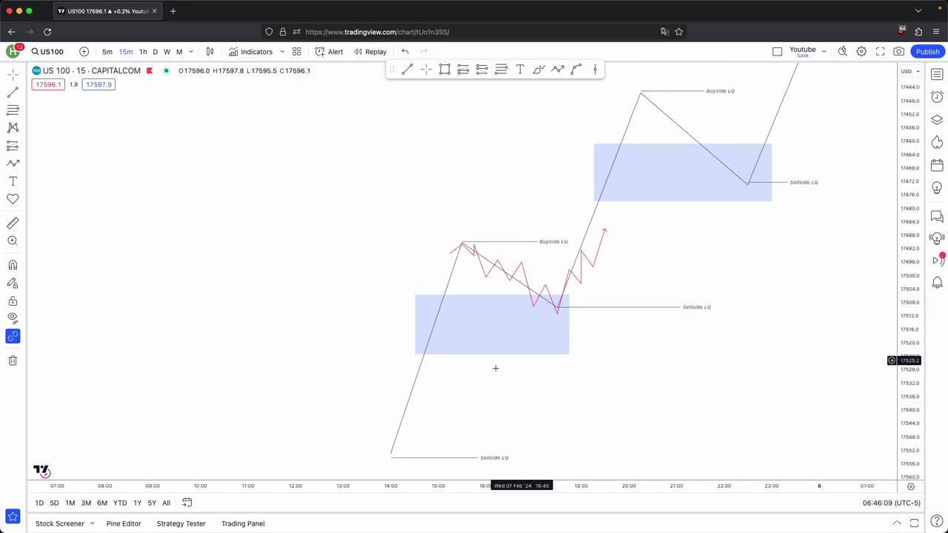
left_click_drag(402, 106, 878, 485)
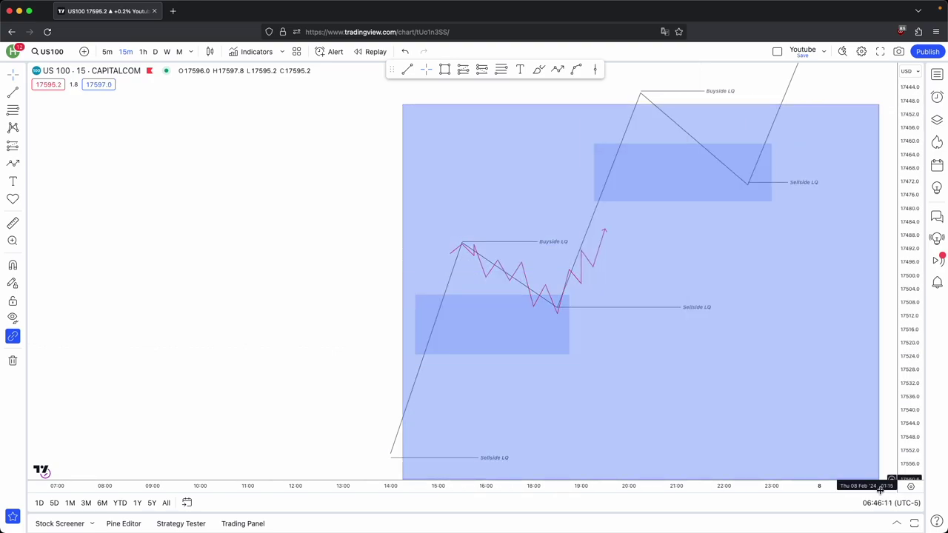
key("Delete")
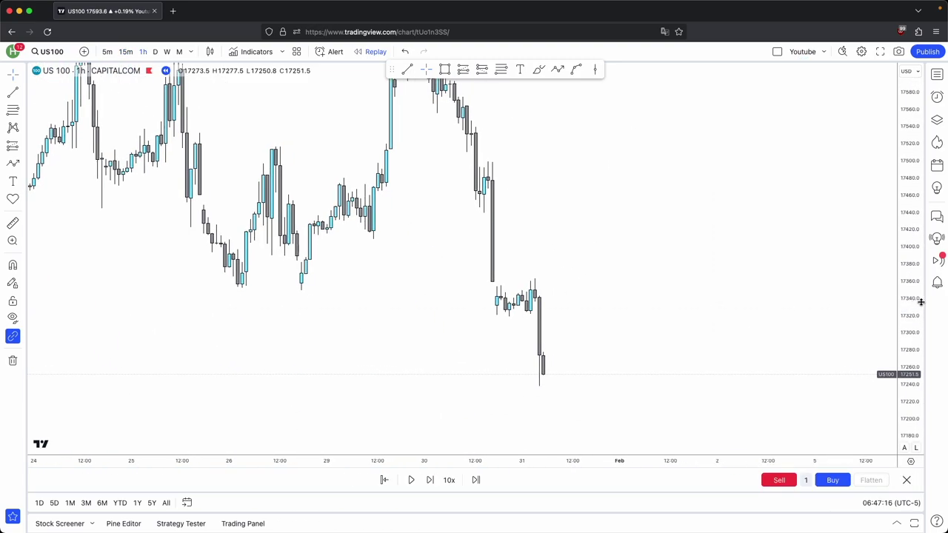
Draw a blue rectangle from the bottom of the long bearish candle across the upper part of the consolidation on the 1h chart.
left_click_drag(920, 302, 918, 339)
scroll(759, 335, "up", 2)
left_click(444, 69)
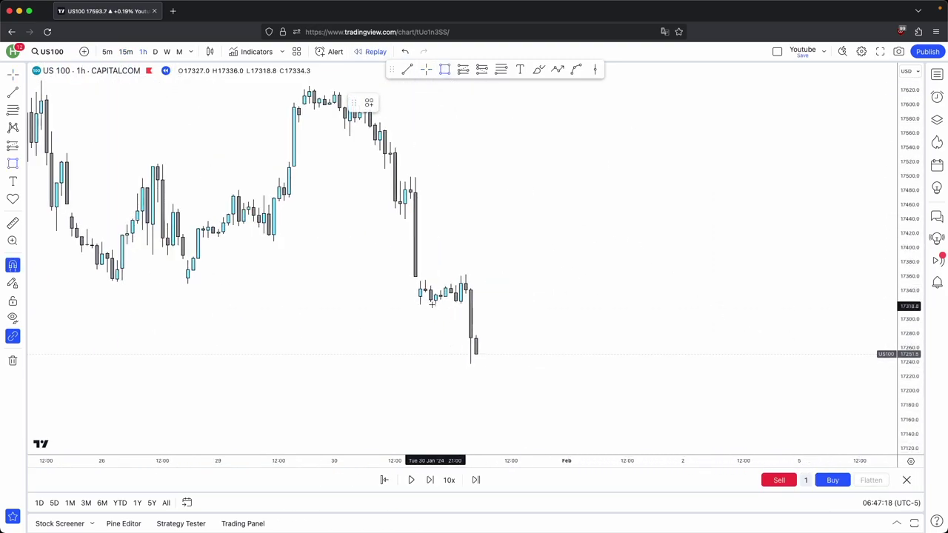
left_click(415, 277)
left_click_drag(421, 282, 469, 284)
left_click_drag(541, 314, 610, 279)
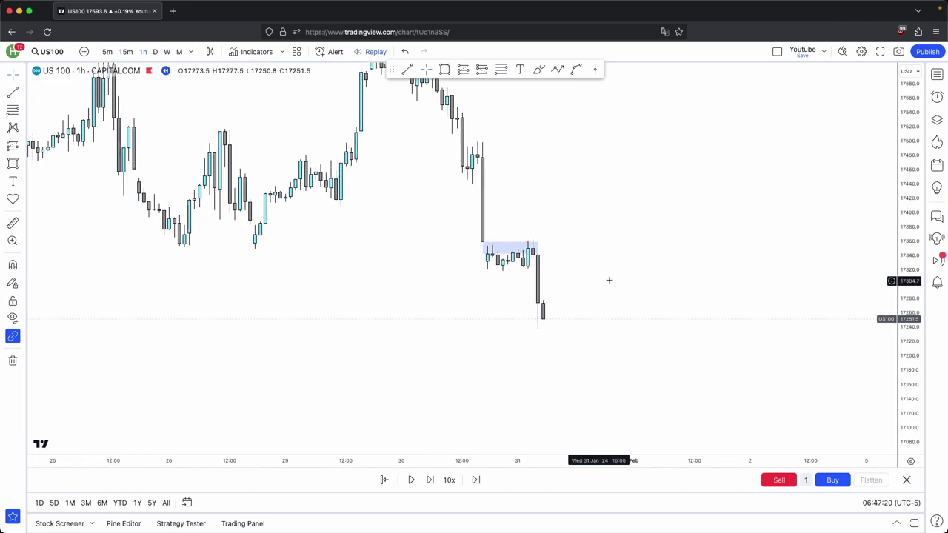
Delete the blue rectangle over the consolidation.
left_click_drag(918, 370, 918, 293)
left_click_drag(668, 328, 660, 326)
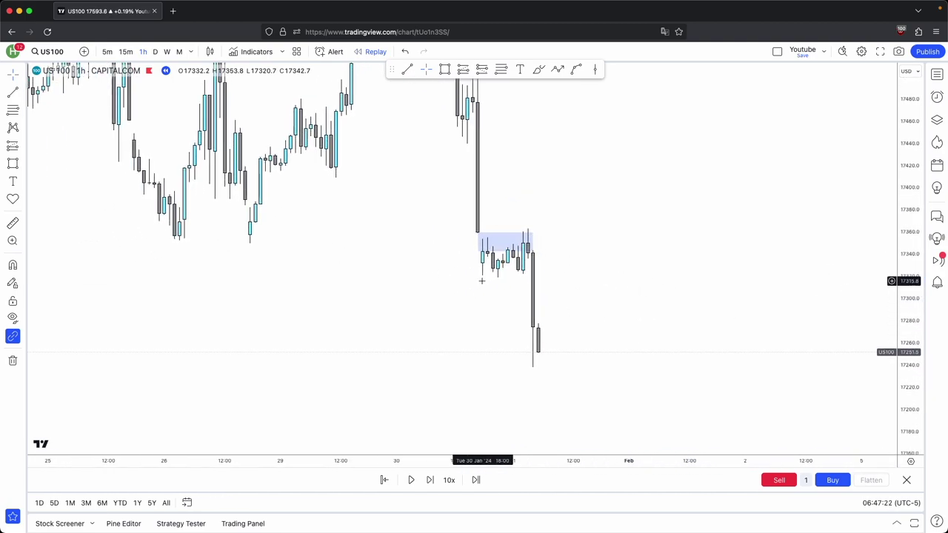
left_click(530, 240)
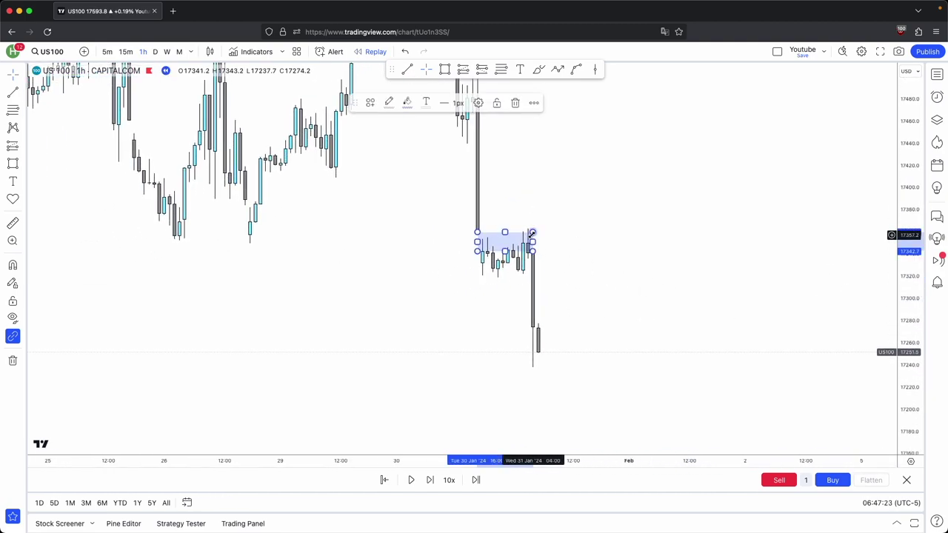
left_click(516, 102)
Draw a horizontal trend line rightward from the consolidation's highest wick and label it ERH - Buyside LQ.
left_click_drag(526, 226, 687, 229)
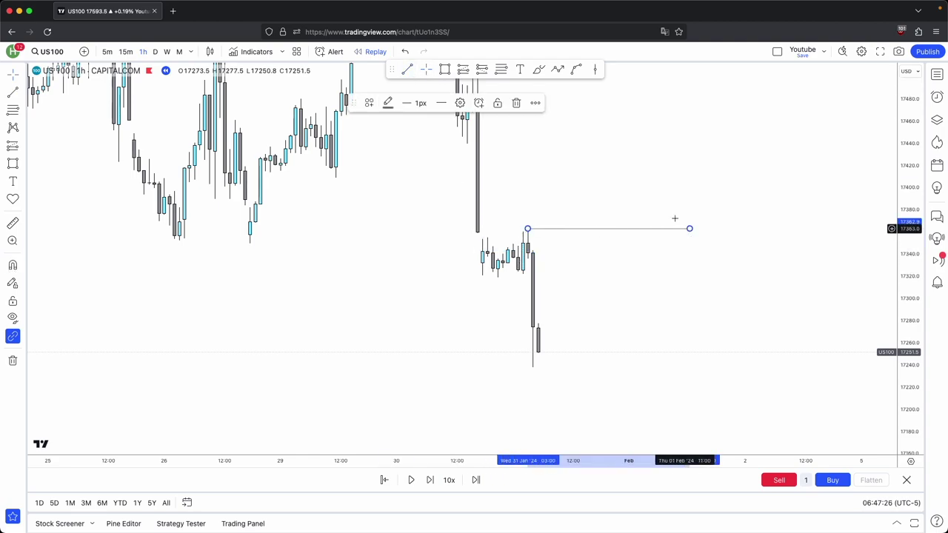
left_click(646, 230)
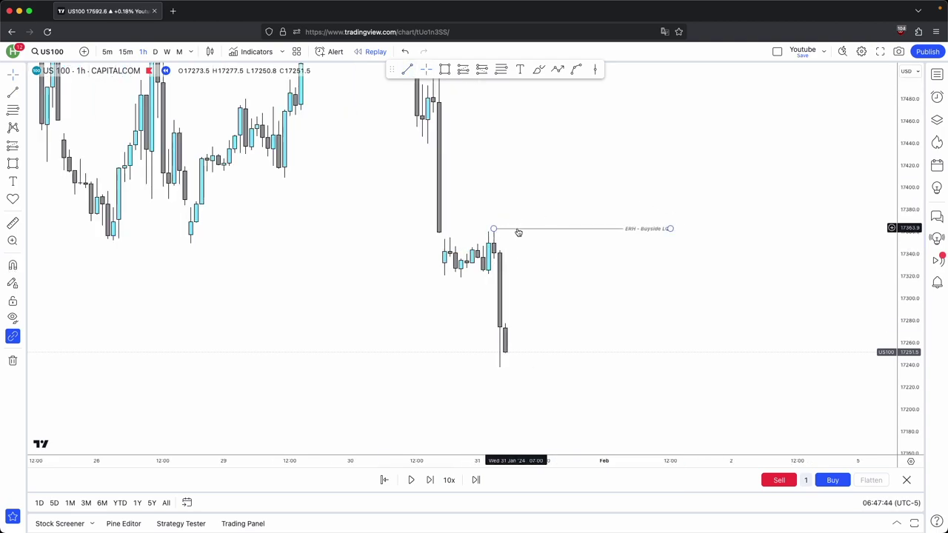
Draw a short horizontal trend line rightward from the consolidation's lowest wick at about 17318.8 and label it ERL - Sellside LQ.
left_click_drag(518, 230, 444, 291)
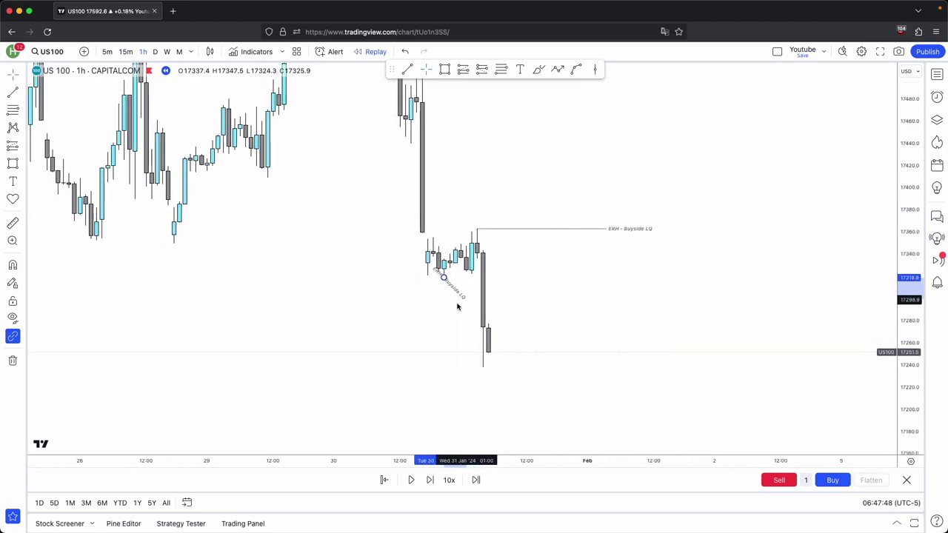
left_click_drag(457, 304, 465, 278)
scroll(474, 267, "up", 3)
left_click_drag(909, 322, 909, 216)
left_click_drag(690, 309, 676, 295)
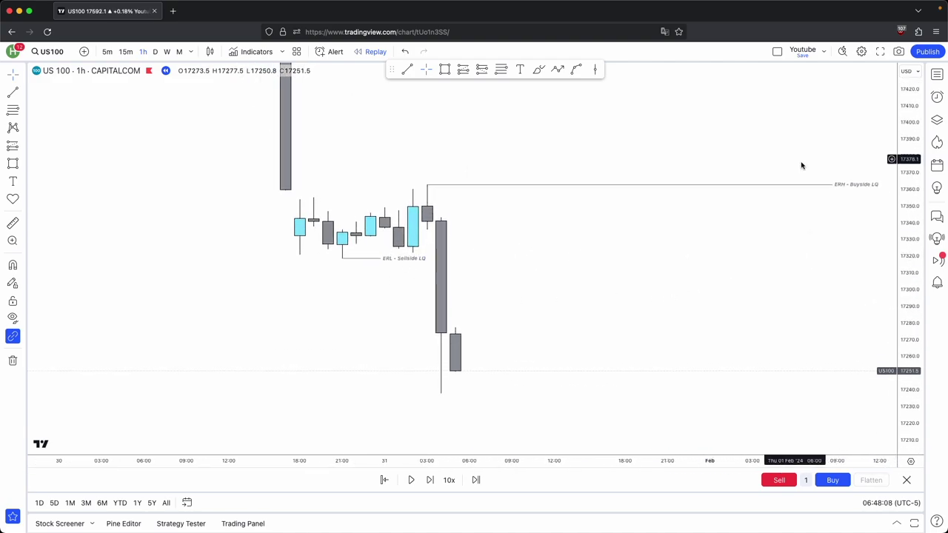
left_click_drag(757, 276, 722, 250)
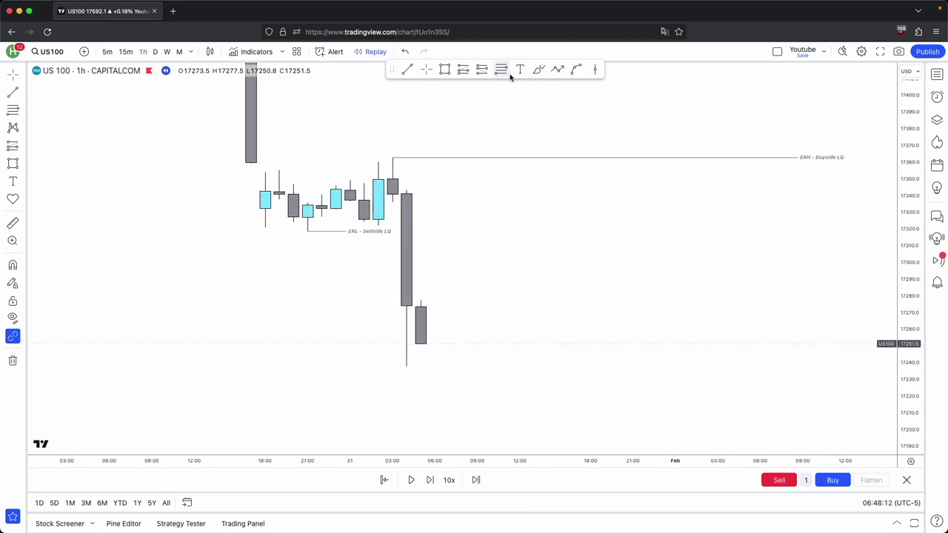
Draw one red path arrow rising from the latest candle to about 17310 and a second one falling below the recent low.
left_click(434, 341)
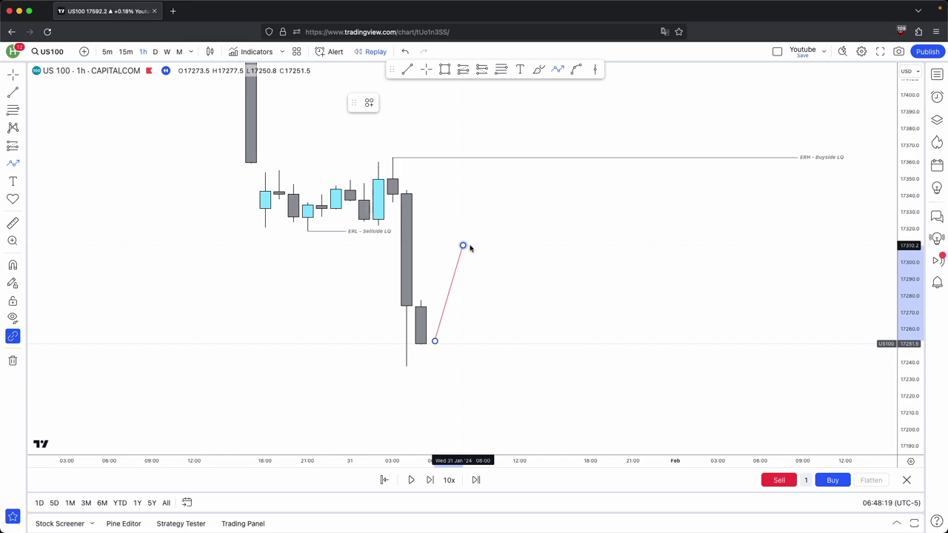
left_click(463, 246)
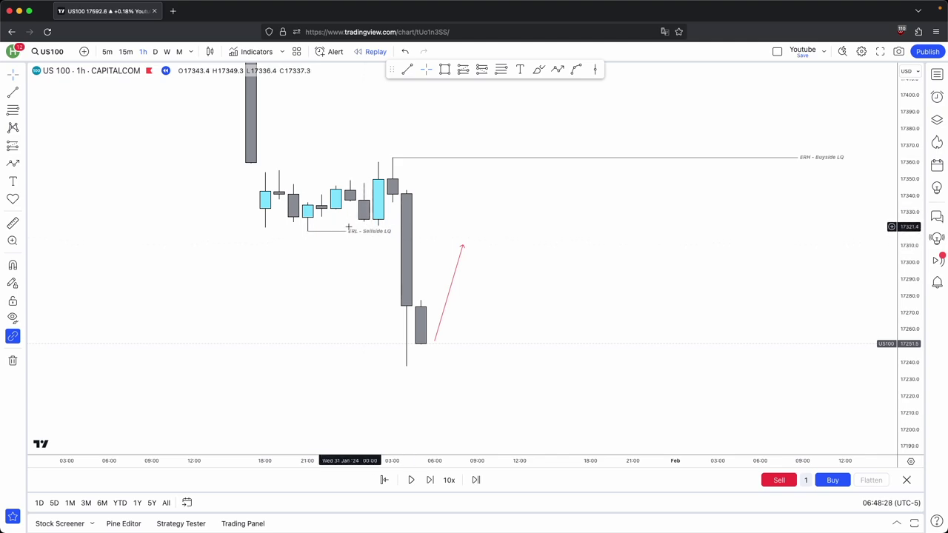
left_click(478, 252)
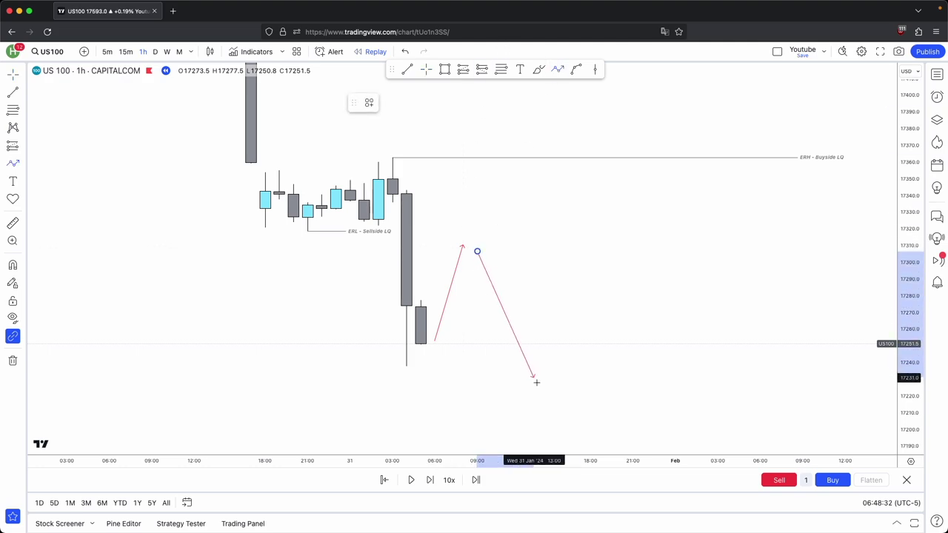
double_click(548, 395)
Delete both red path arrows beside the latest candle.
left_click(502, 103)
left_click(457, 284)
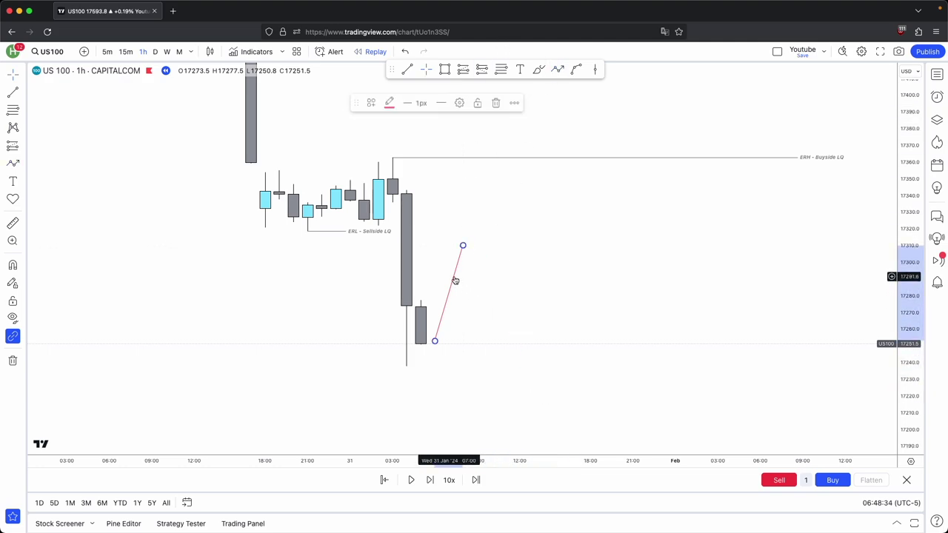
left_click(497, 103)
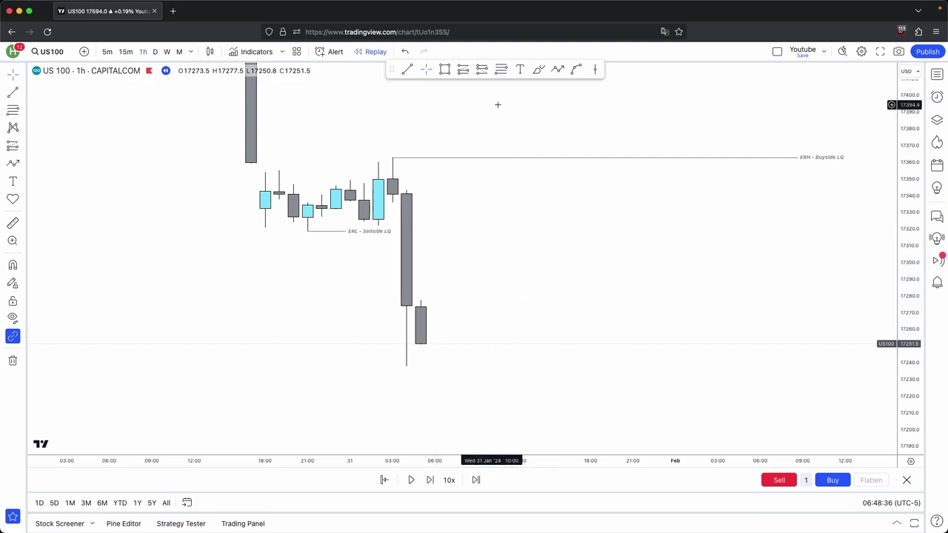
Draw a grey rectangle over the long bearish candle's gap, from the prior candle's low to 17277.5, extending to about 21:00.
left_click(422, 298)
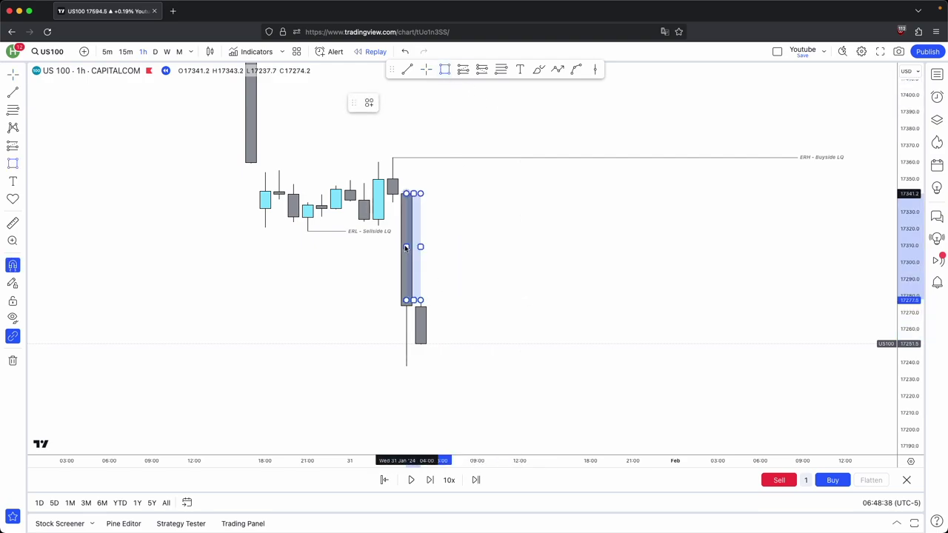
left_click(393, 198)
left_click_drag(421, 250, 589, 249)
left_click(480, 356)
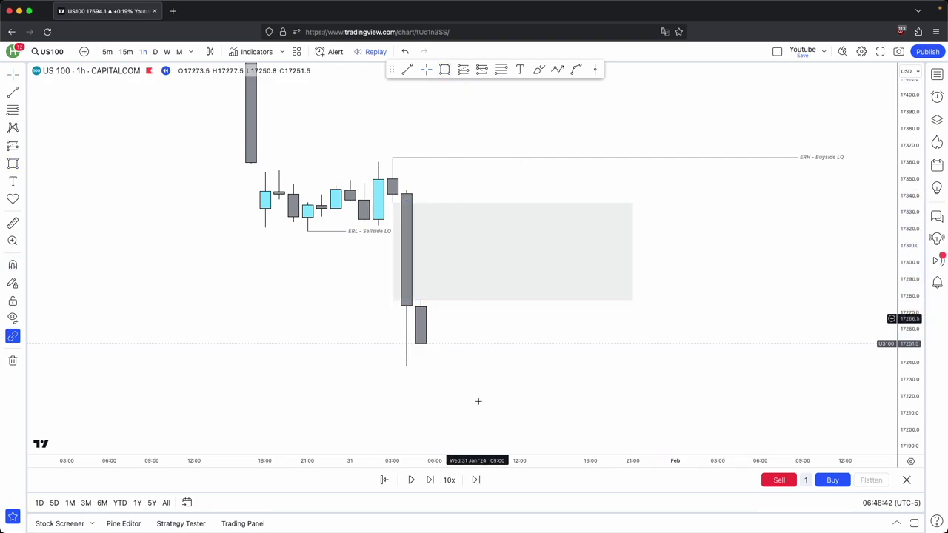
Advance the 1h replay by two bars.
left_click(430, 480)
left_click(428, 483)
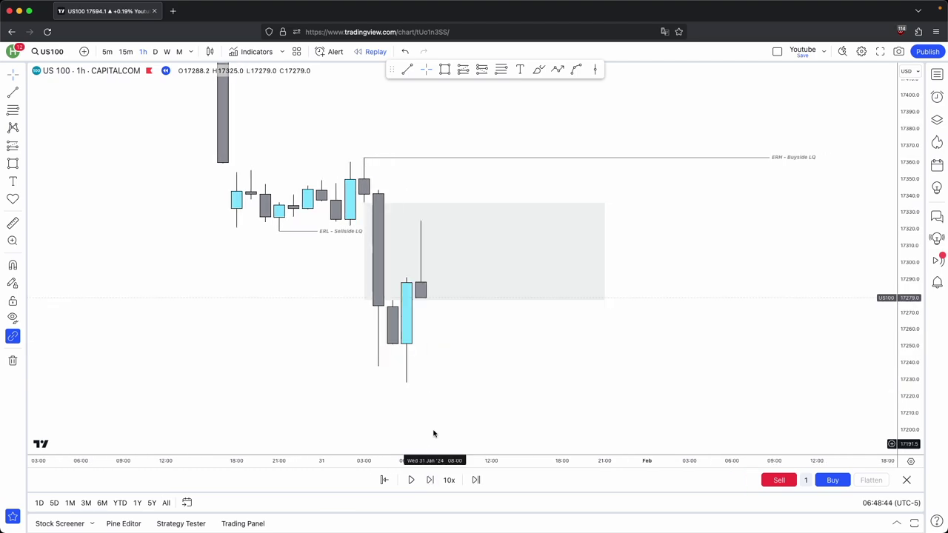
left_click_drag(424, 300, 451, 279)
Draw a horizontal trend line from the new swing low at 17228.2 to 1 Feb 06:00 and label it ERL - Sellside LQ.
left_click(409, 69)
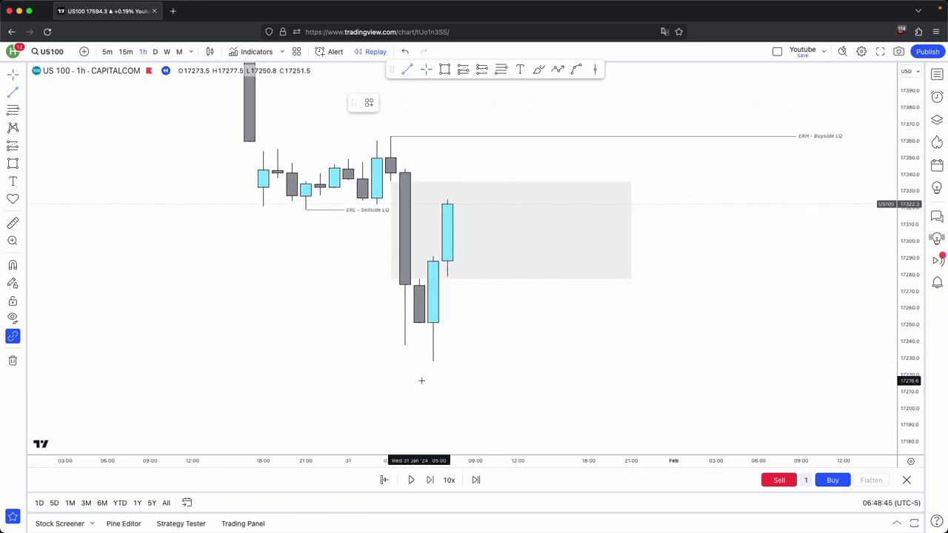
left_click_drag(432, 373, 757, 368)
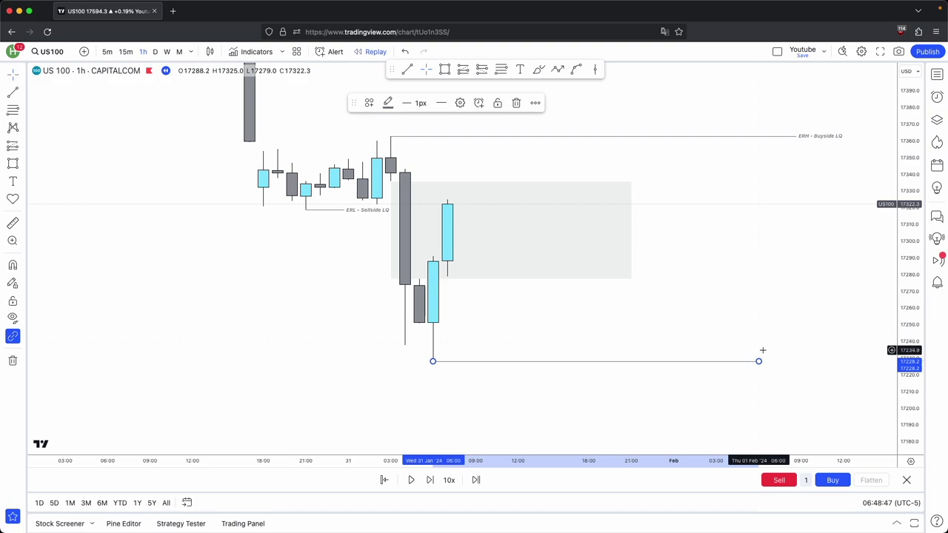
double_click(758, 363)
left_click(547, 378)
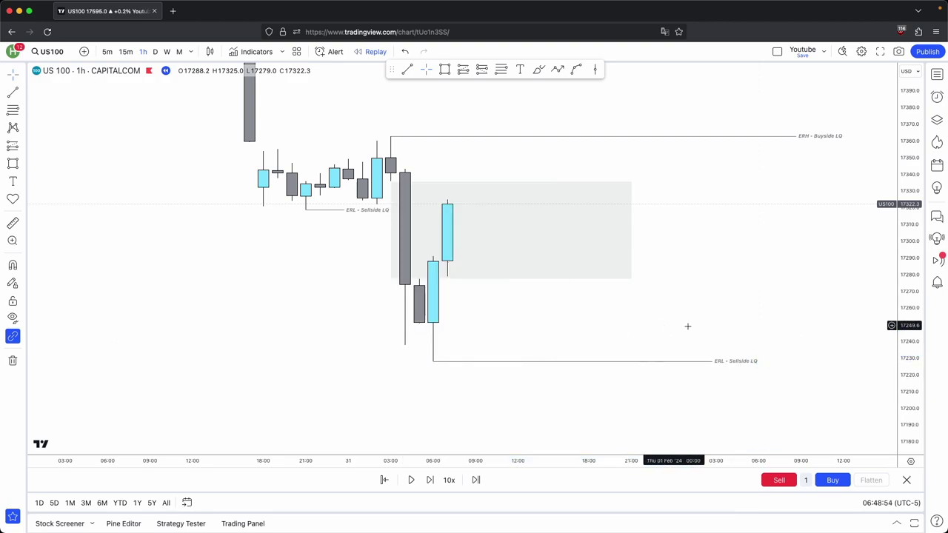
Extend the grey gap rectangle to about 04:00 on 1 Feb and label it IRL.
left_click(627, 239)
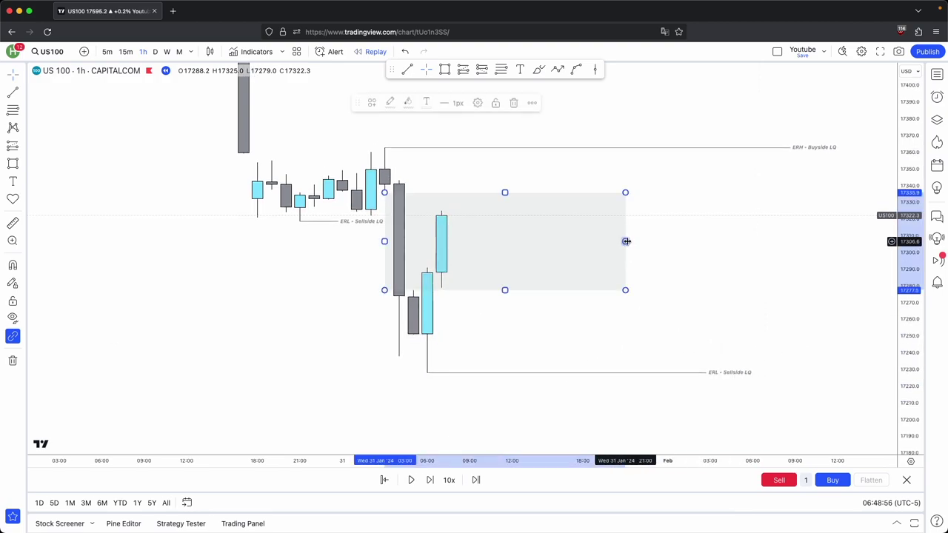
left_click_drag(626, 239, 722, 240)
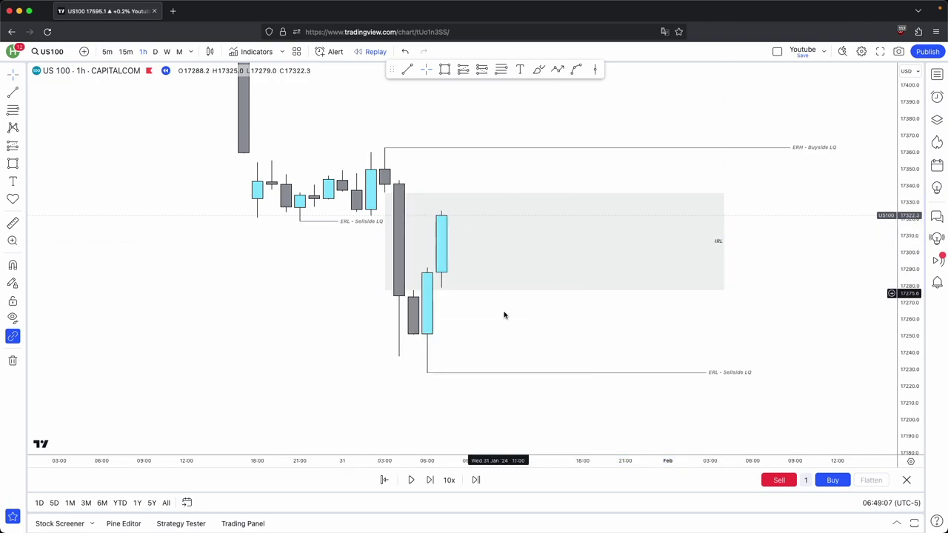
Switch the chart to the 5m timeframe and stretch the price scale around the IRL zone and the sellside low.
scroll(499, 308, "right", 3)
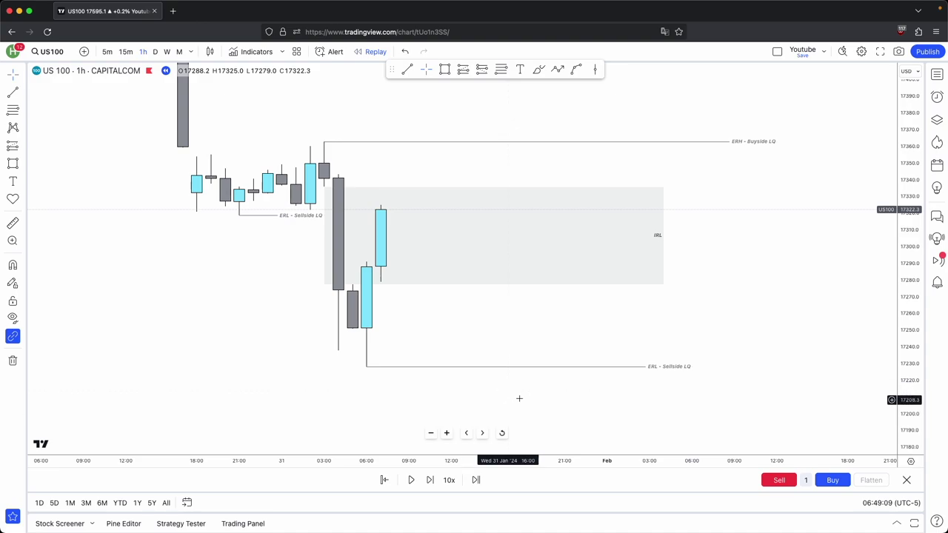
left_click_drag(493, 354, 497, 365)
left_click(107, 52)
scroll(555, 230, "left", 2)
scroll(455, 318, "right", 5)
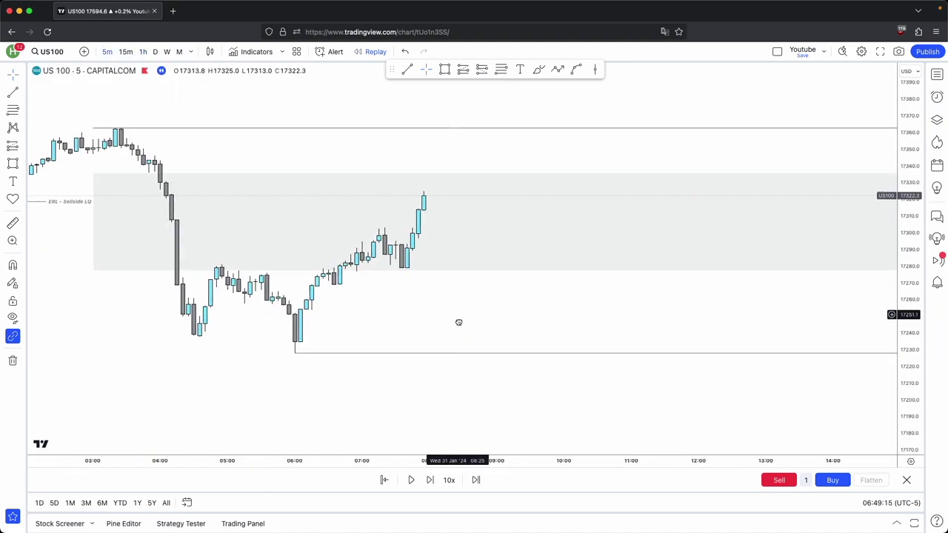
left_click_drag(455, 318, 471, 330)
left_click_drag(918, 389, 918, 318)
left_click_drag(489, 372, 487, 370)
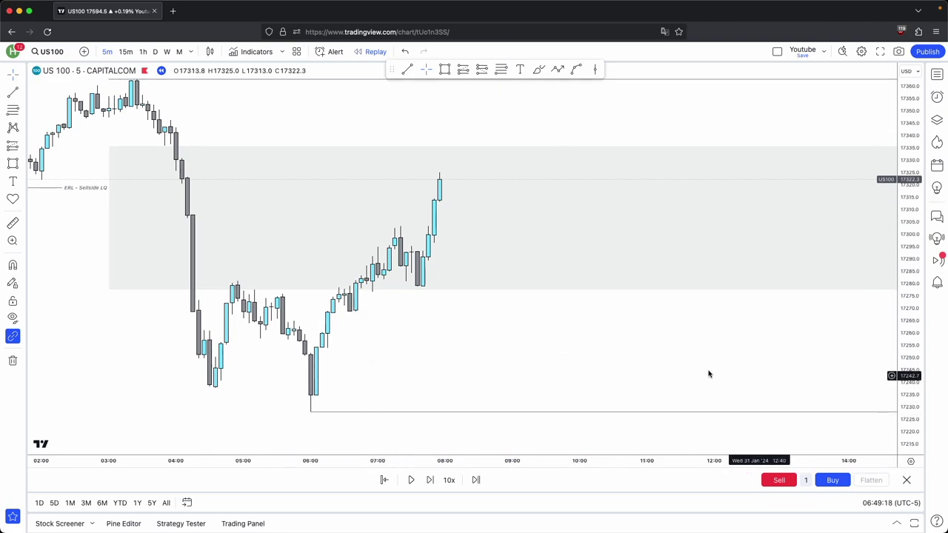
Draw a grey rectangle around the lows between 04:25 and 06:15, and delete it.
key("alt+shift+r")
mouse_move(203, 298)
left_mouse_down()
mouse_move(328, 423)
mouse_move(326, 409)
left_mouse_up()
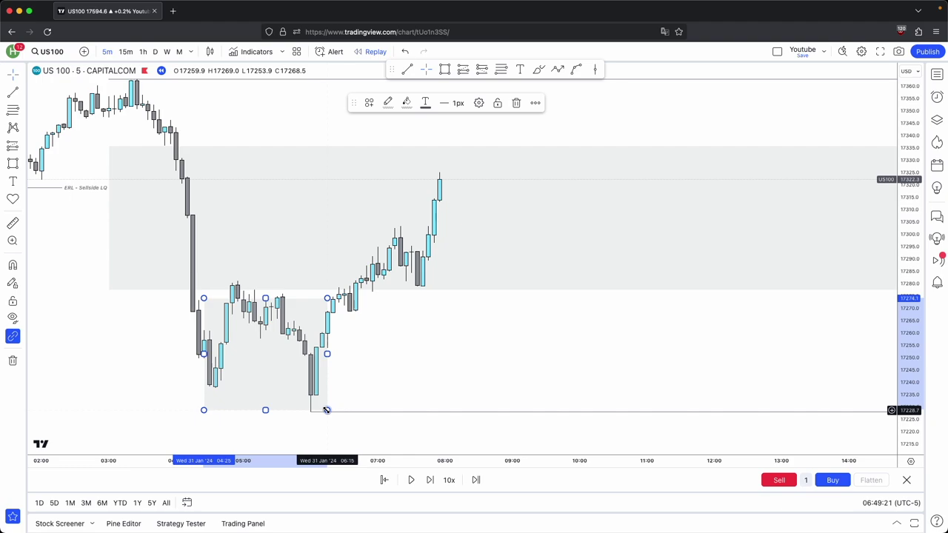
key("Delete")
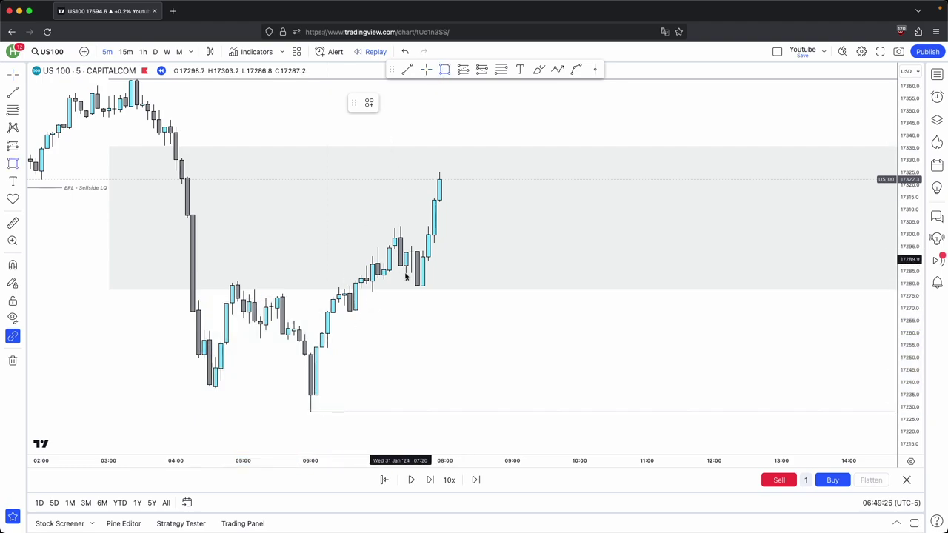
Draw a grey rectangle from the 07:20 candle between 17298.7 and 17279.3, extending rightward inside the IRL zone.
left_click_drag(400, 238, 697, 298)
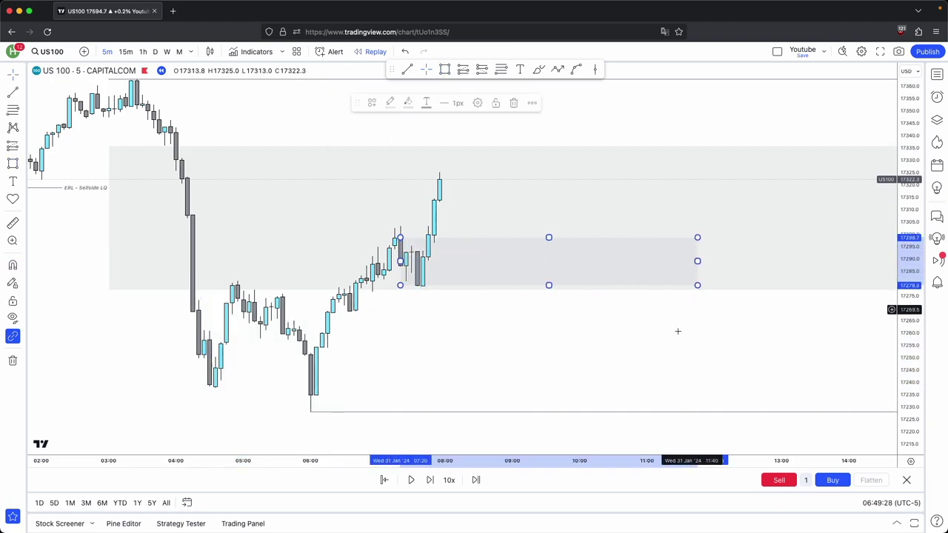
left_click_drag(630, 340, 560, 355)
left_click(329, 252)
mouse_move(330, 252)
left_mouse_down()
mouse_move(350, 270)
mouse_move(327, 253)
left_mouse_up()
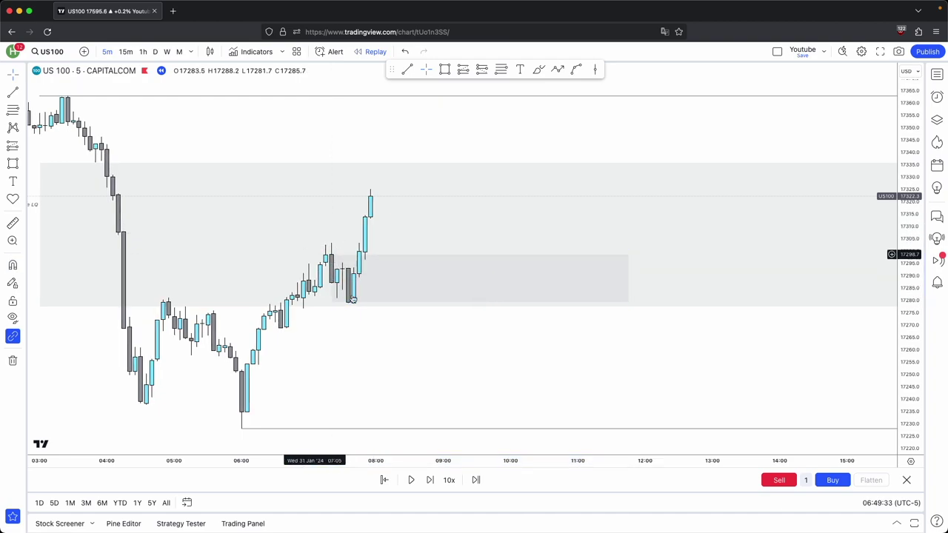
Shorten the small grey rectangle, and stretch its end back out to 11:05.
left_click(627, 278)
left_click_drag(638, 279, 458, 270)
left_click(427, 332)
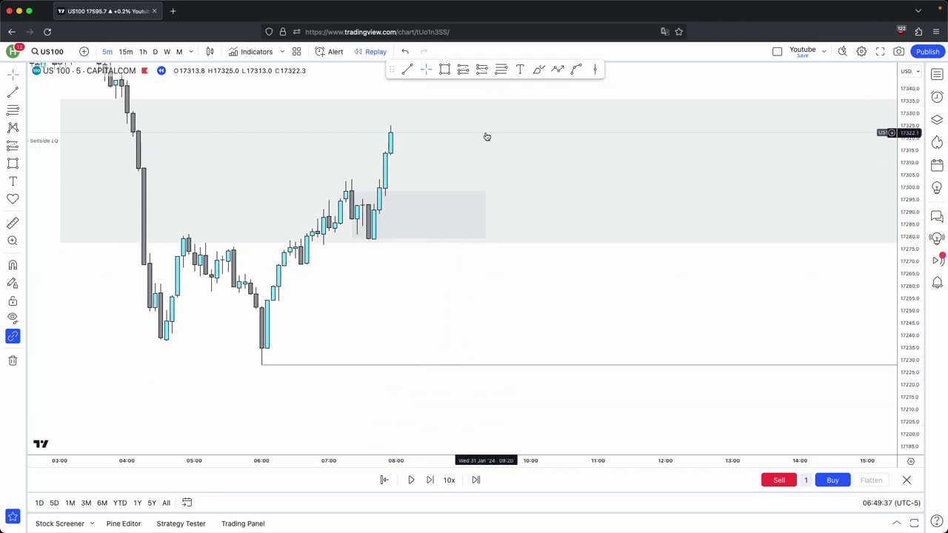
left_click_drag(484, 214, 604, 214)
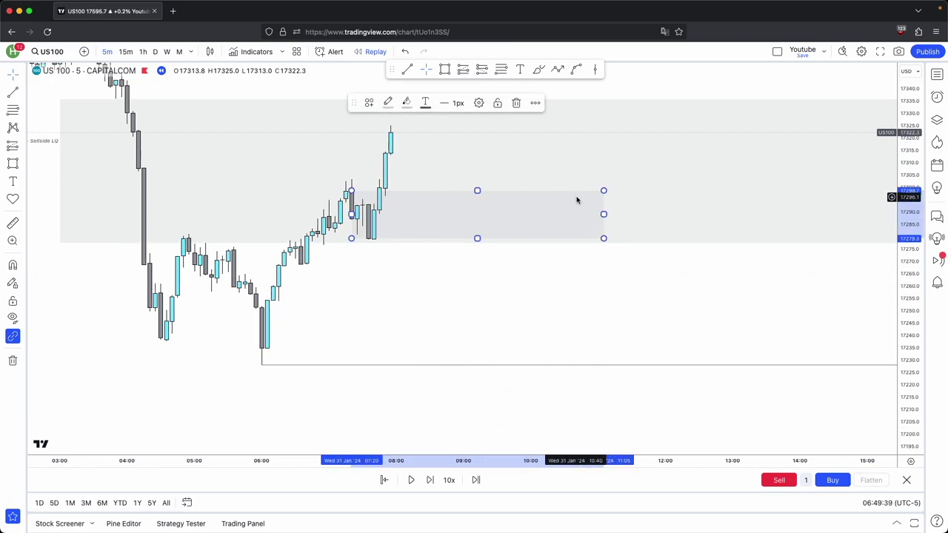
left_click(563, 161)
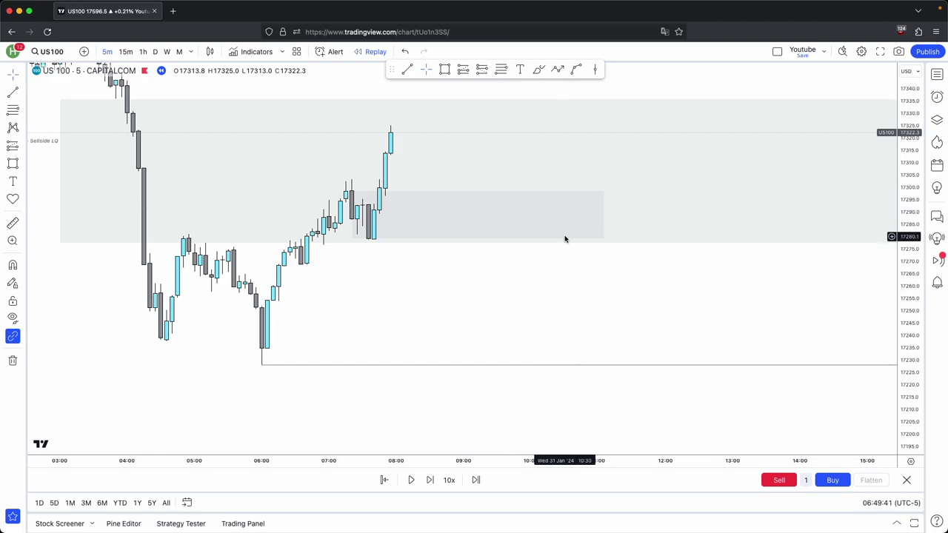
Delete the small grey rectangle inside the IRL zone.
scroll(637, 311, "up", 3)
left_click(607, 255)
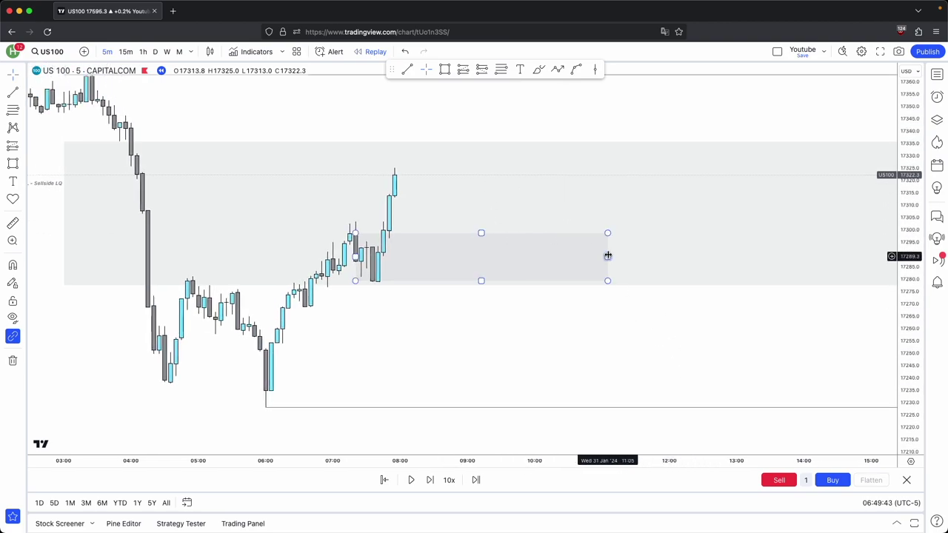
left_click(511, 102)
Advance the 5m replay bar by bar until the 08:35 candle.
left_click(430, 480)
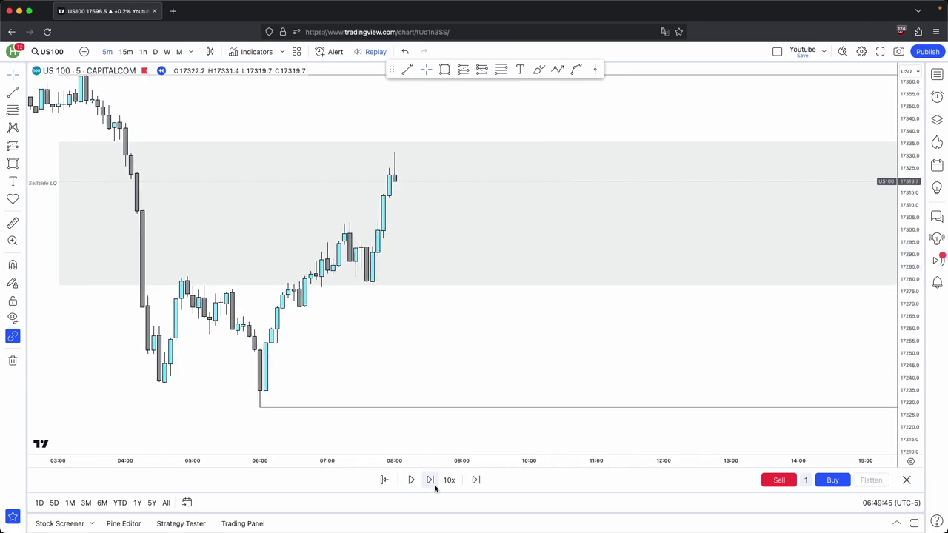
left_click(435, 486)
left_click(434, 485)
left_click(433, 485)
left_click(434, 485)
left_click(434, 485)
left_click(430, 480)
left_click(430, 479)
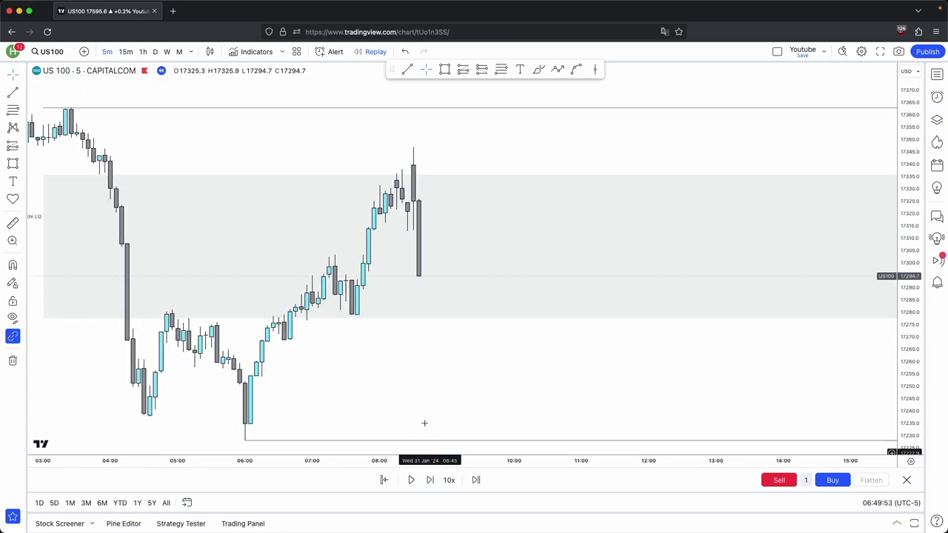
Draw a short horizontal trend line at about 17312.9 from the 08:25 candle's low to the 08:35 candle.
left_click_drag(420, 326, 497, 341)
scroll(496, 340, "up", 1)
scroll(446, 129, "up", 1)
left_click(407, 70)
left_click(406, 248, "super")
left_click_drag(406, 246, 419, 246)
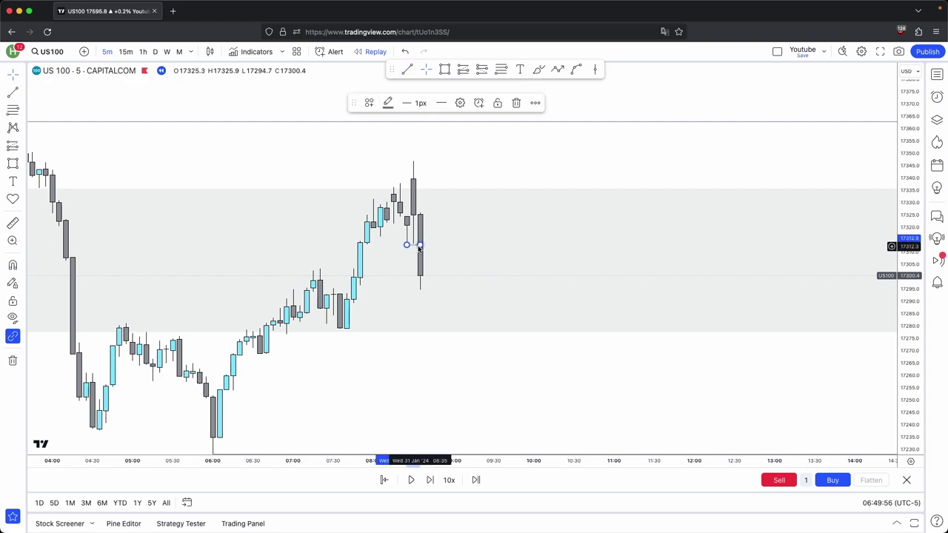
Set the colour of the short trend line under the recent high to red.
left_click(388, 104)
left_click(388, 145)
left_click(442, 157)
left_click_drag(481, 176, 552, 168)
scroll(548, 185, "up", 1)
scroll(504, 368, "up", 1)
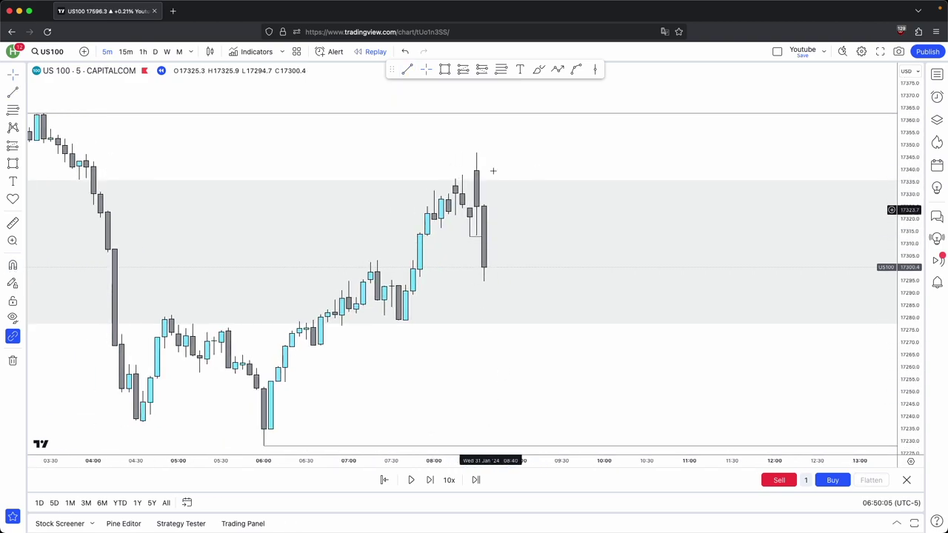
scroll(500, 192, "right", 1)
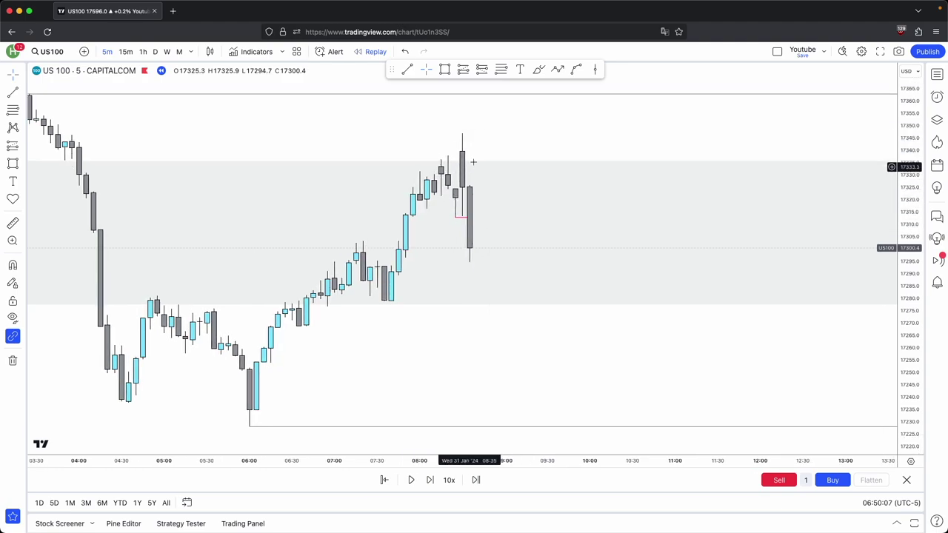
Check price against the IRL zone on the 1h timeframe and return to the 5m chart.
left_click(142, 51)
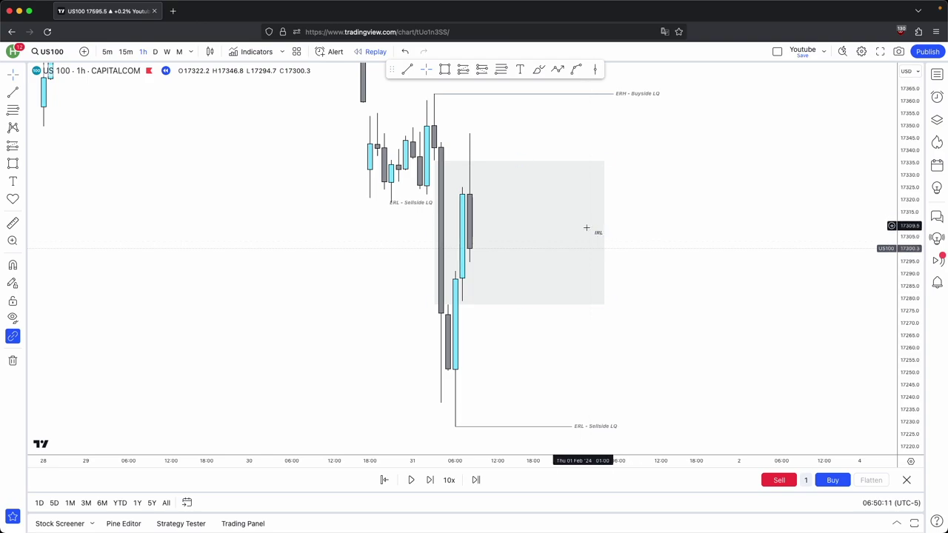
left_click(107, 53)
Advance the replay one bar and draw a grey rectangle from the 08:15 candle between 17333.5 and 17320.9, extending to 11:05.
left_click(430, 480)
left_click(444, 69)
left_click(441, 176)
left_click(456, 208)
left_click_drag(455, 207, 682, 207)
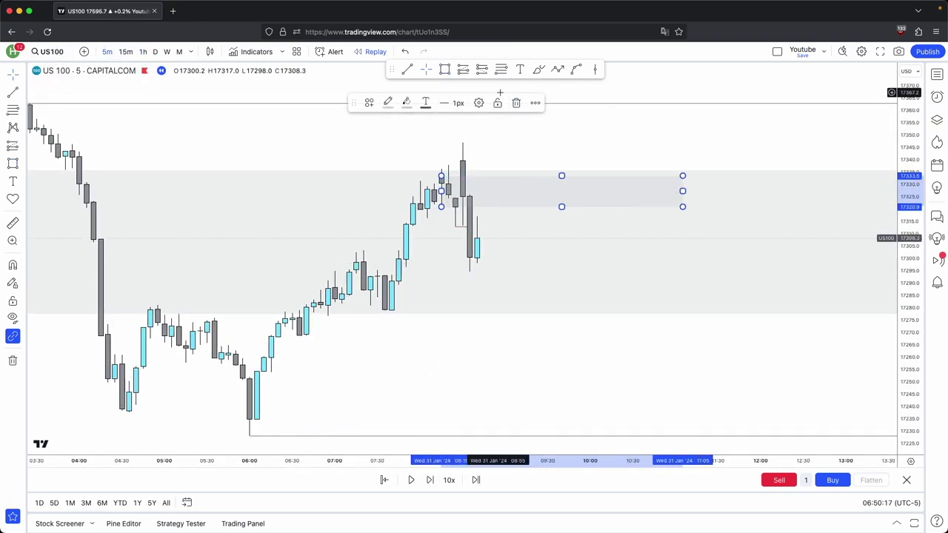
Set the fill colour of the rectangle starting at the 08:15 candle to mint green.
left_click(406, 102)
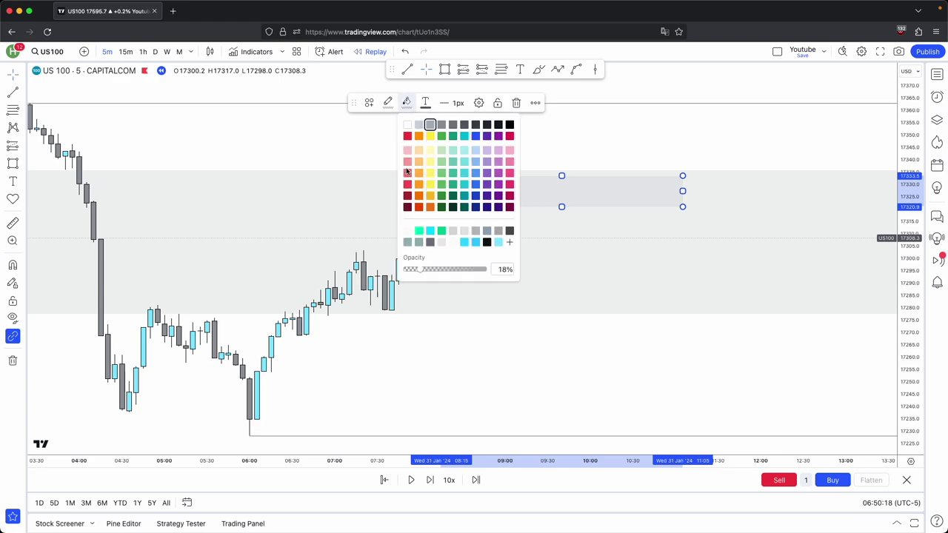
left_click(417, 233)
left_click(524, 145)
Draw a green rectangle from the 07:20 candle between 17298.7 and 17279.3, extending to 11:10.
left_click(444, 70)
left_click(363, 262, "super")
left_click_drag(385, 309, 688, 302)
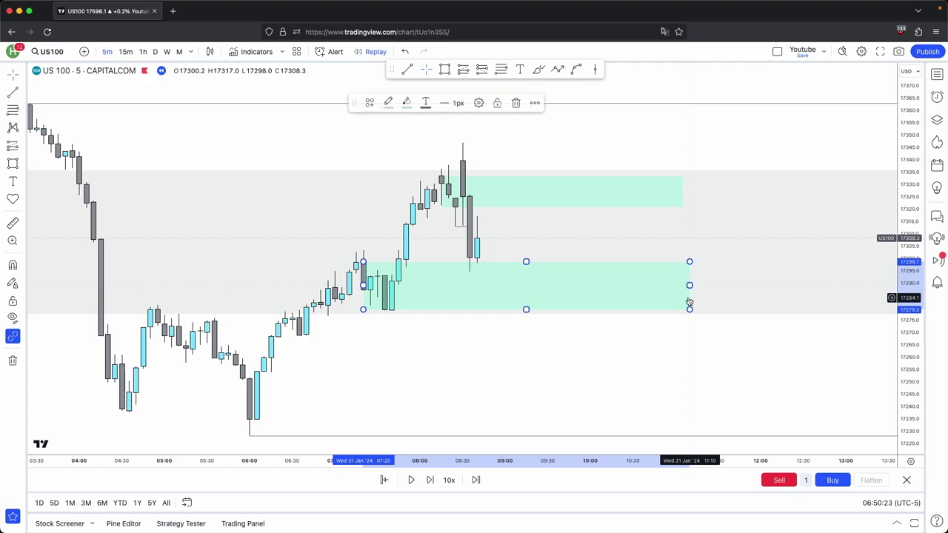
left_click(676, 423)
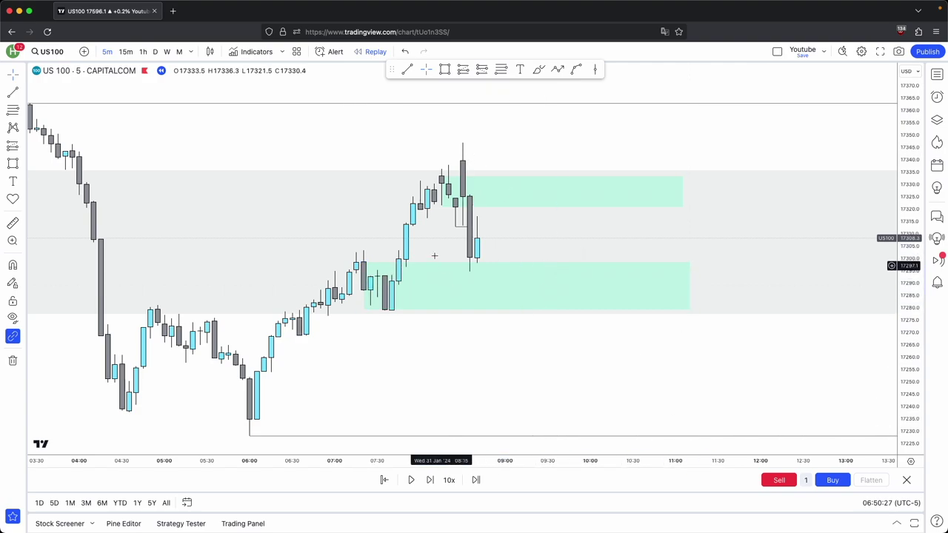
Draw an arrow path from the latest candle up into the upper green zone and down past the sellside liquidity line.
left_click_drag(456, 350, 466, 333)
left_click(557, 69)
left_click(492, 242)
left_click(521, 178)
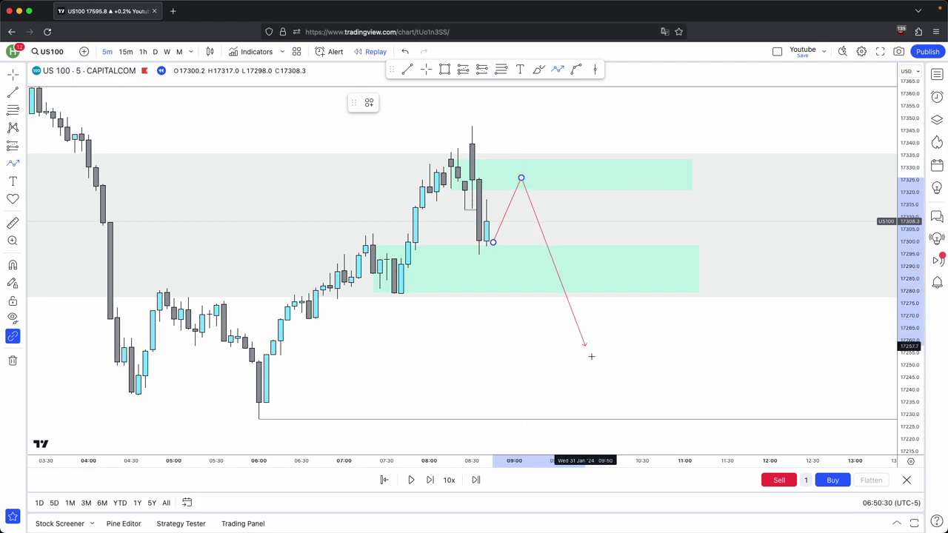
double_click(618, 423)
Advance the replay bar by bar to the 09:45 candle to follow price against the green zones.
scroll(609, 377, "down", 5)
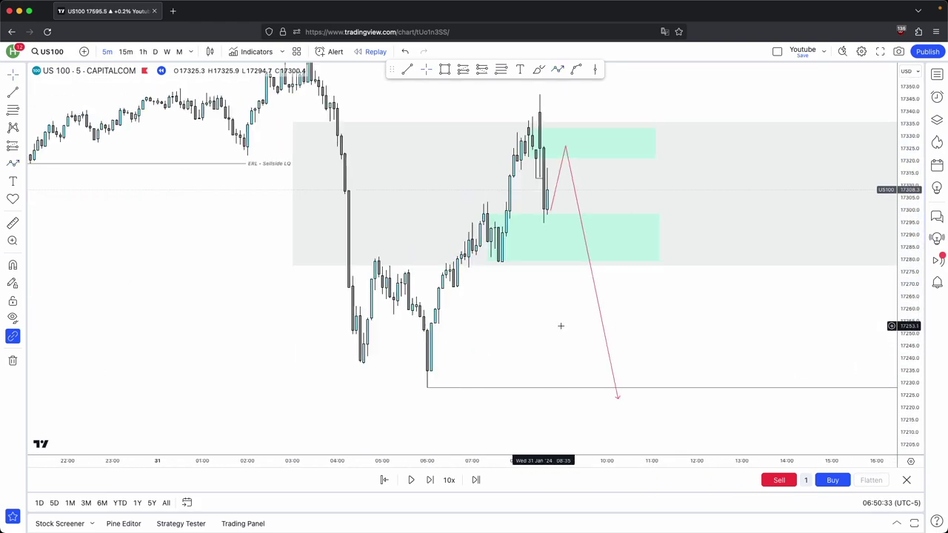
scroll(545, 326, "down", 3)
left_click_drag(707, 347, 476, 351)
left_click_drag(474, 295, 165, 270)
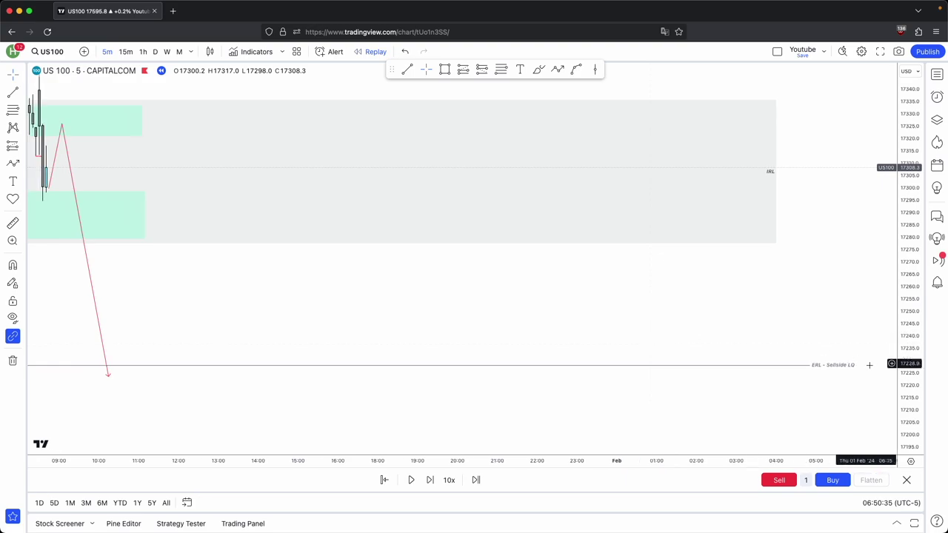
scroll(790, 358, "left", 15)
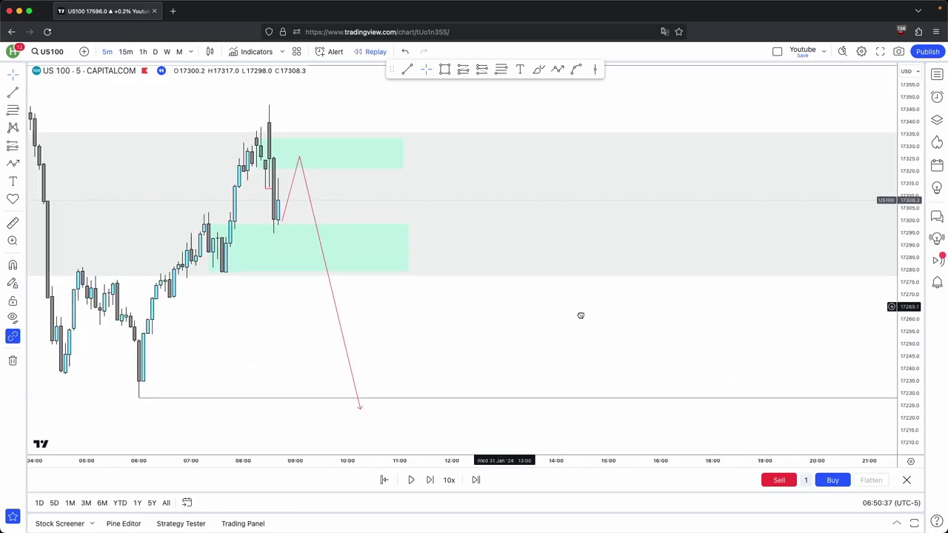
left_click(430, 479)
left_click(430, 480)
left_click(429, 480)
left_click(429, 480)
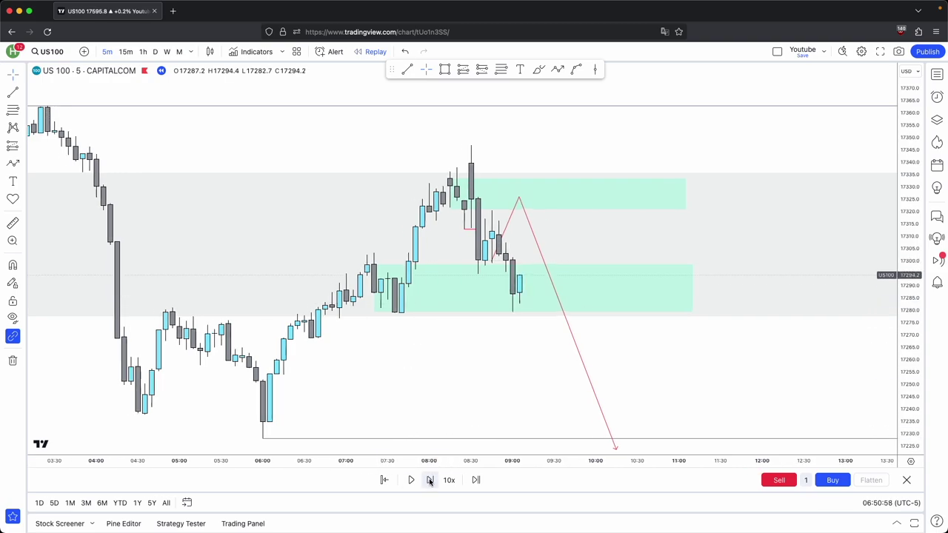
left_click(430, 480)
left_click(429, 479)
left_click(429, 480)
left_click_drag(642, 360, 684, 311)
scroll(613, 323, "up", 2)
key("shift+Right")
left_click_drag(592, 327, 623, 337)
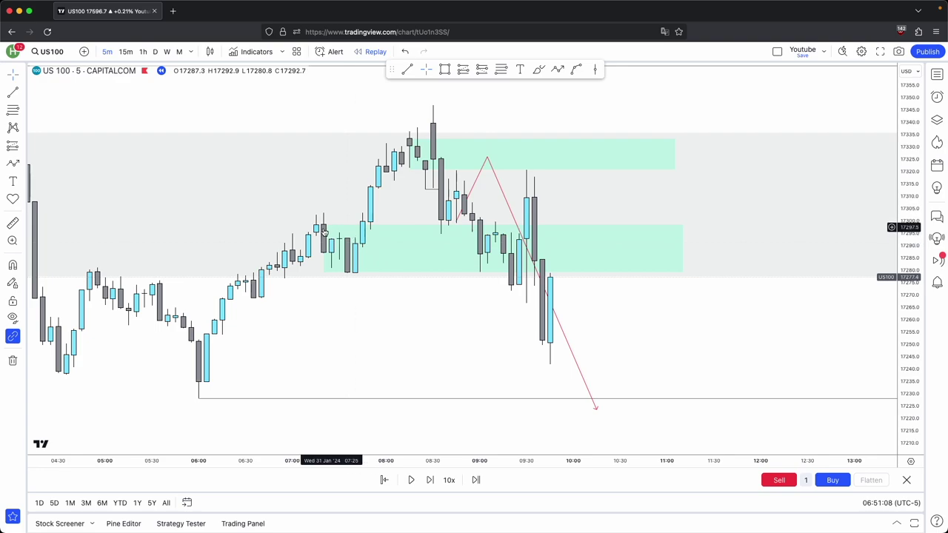
Delete the projected arrow path from the chart.
left_click_drag(503, 328, 497, 350)
left_click(491, 194)
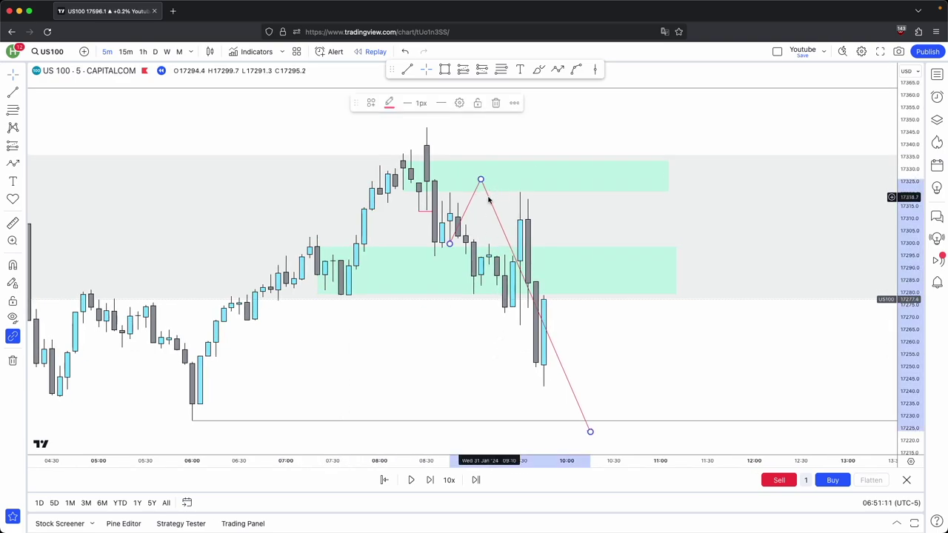
key("Delete")
Try a green rectangle from the 08:30 candle between 17325.0 and 17317.0, extending to 10:15, and delete it.
left_click_drag(670, 187, 649, 187)
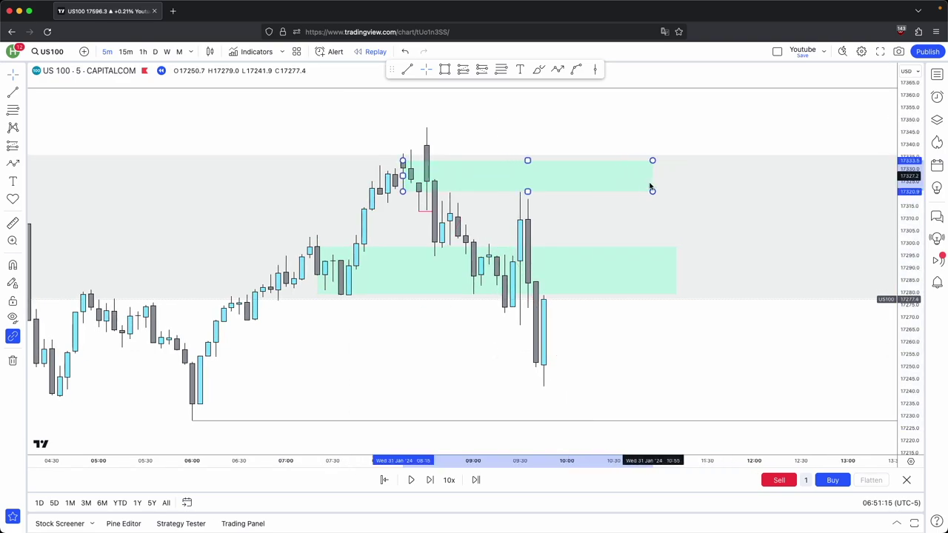
left_click(674, 198)
left_click(444, 70)
left_click(442, 200)
left_click(426, 181)
left_click_drag(440, 189, 710, 242)
left_click_drag(727, 196, 611, 207)
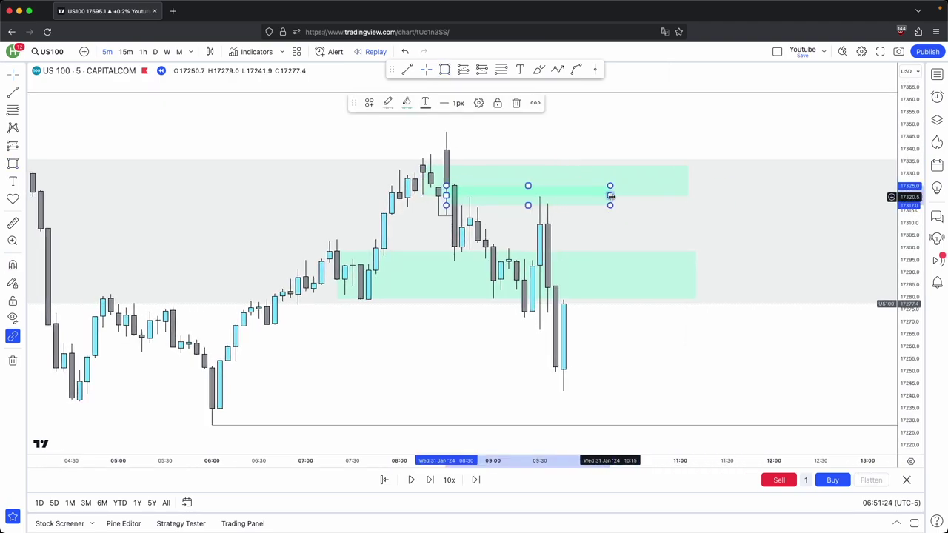
key("Delete")
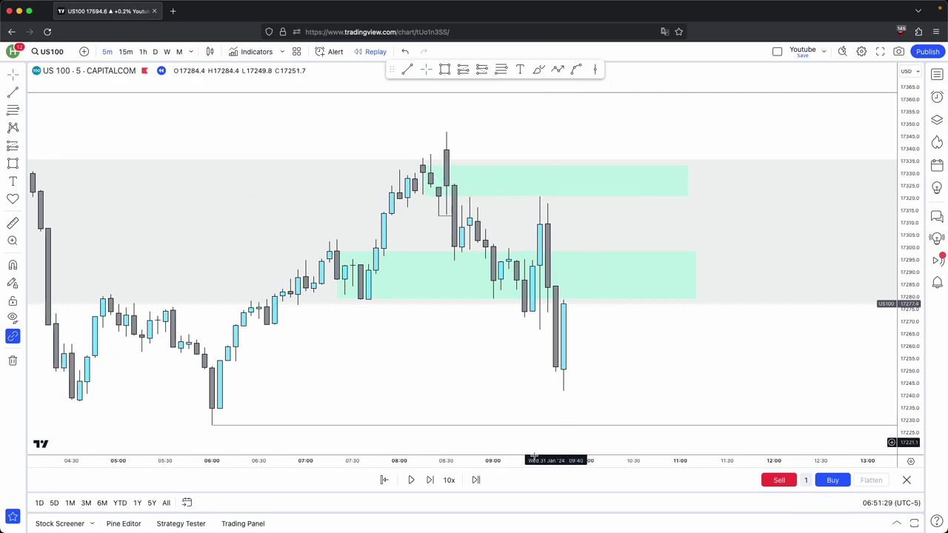
Advance the replay one bar and align the lower green zone's end with the upper zone's at 11:05.
left_click(430, 480)
left_click(686, 275)
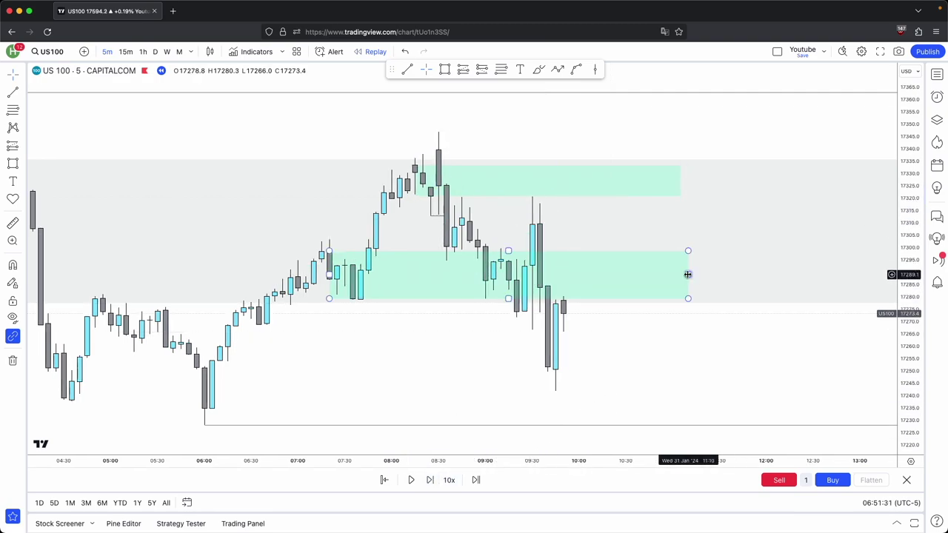
left_click_drag(687, 275, 688, 298)
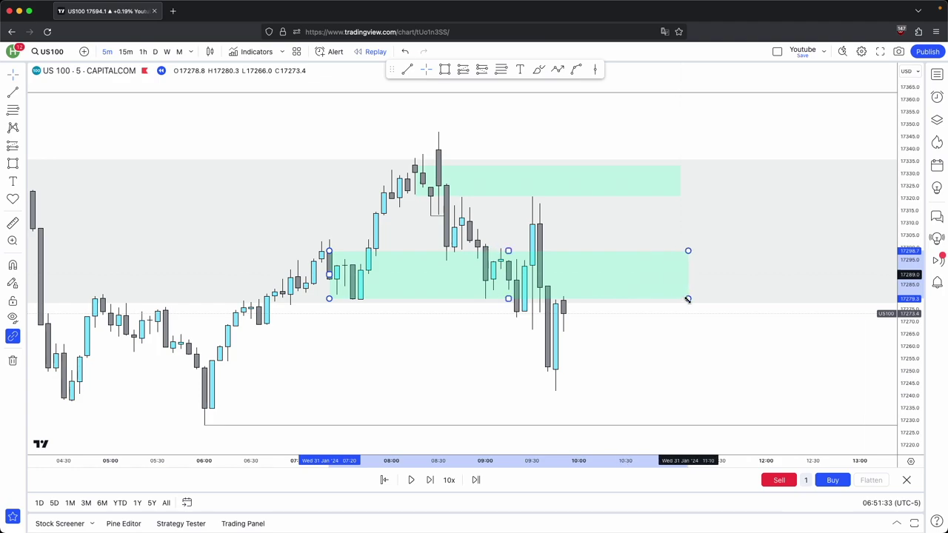
left_click(598, 205)
left_click_drag(599, 205, 576, 156)
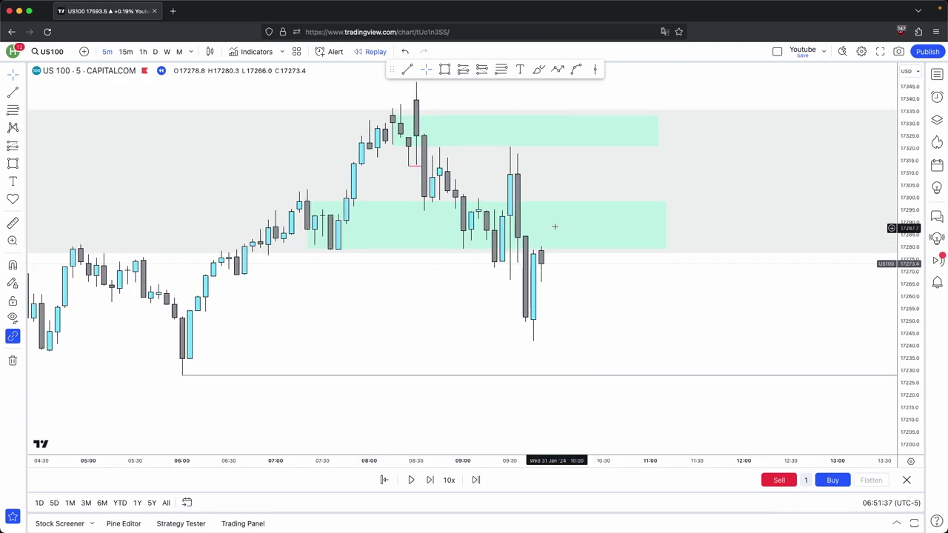
left_click(661, 225)
left_click_drag(633, 234, 656, 234)
Advance the replay bar by bar until price trades below the sellside liquidity line.
left_click(429, 480)
left_click(430, 480)
left_click(430, 480)
left_click(430, 480)
left_click(429, 479)
left_click(430, 479)
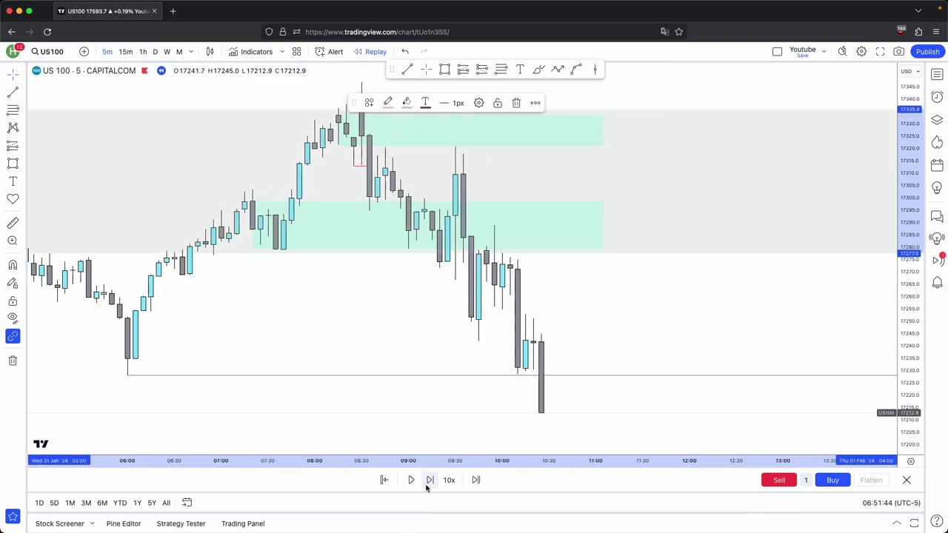
Switch to the 1h timeframe and extend the IRL zone and the lower ERL - Sellside LQ line further forward in time.
scroll(421, 372, "down", 3)
left_click_drag(514, 308, 438, 344)
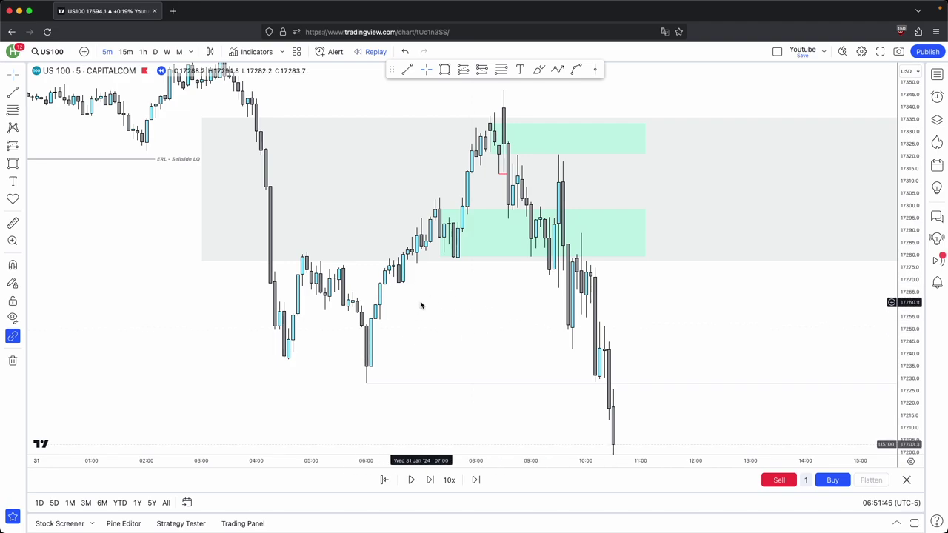
scroll(429, 297, "up", 2)
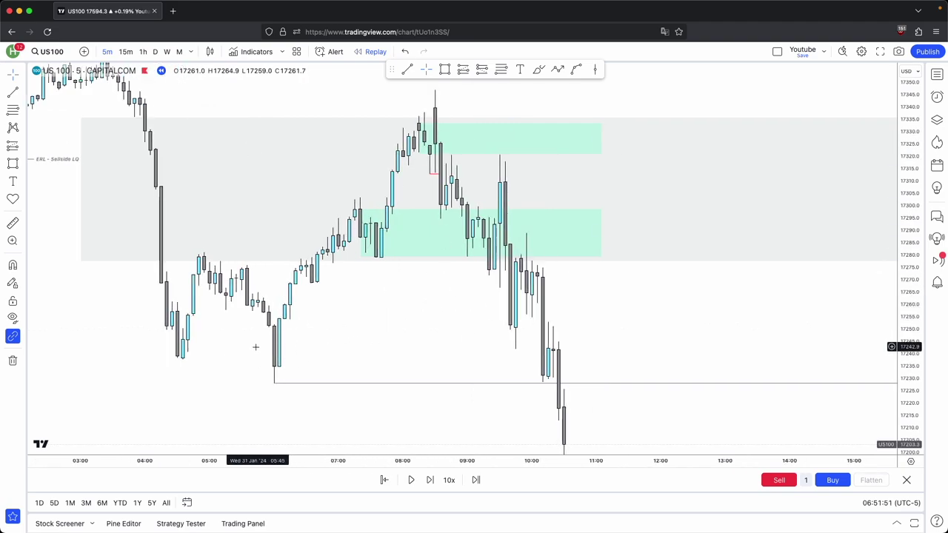
left_click_drag(622, 321, 615, 333)
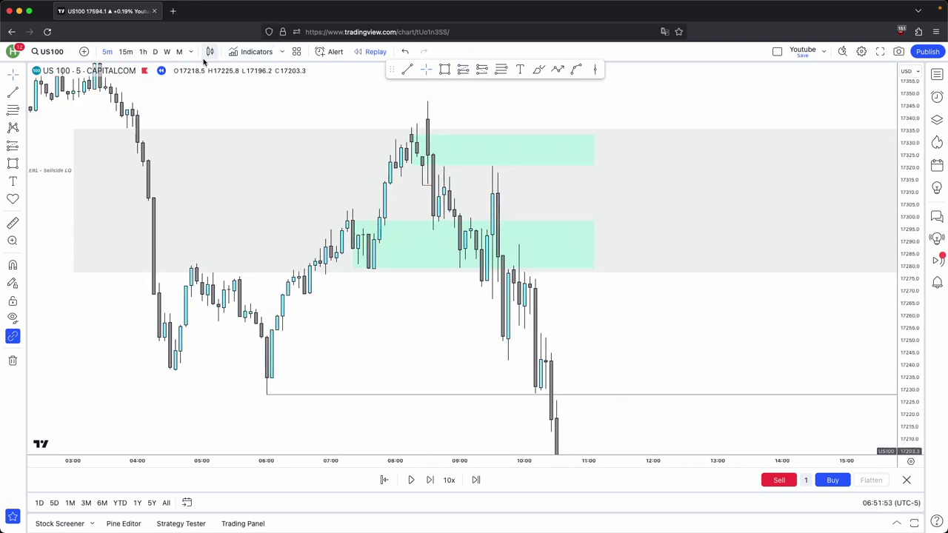
left_click(143, 52)
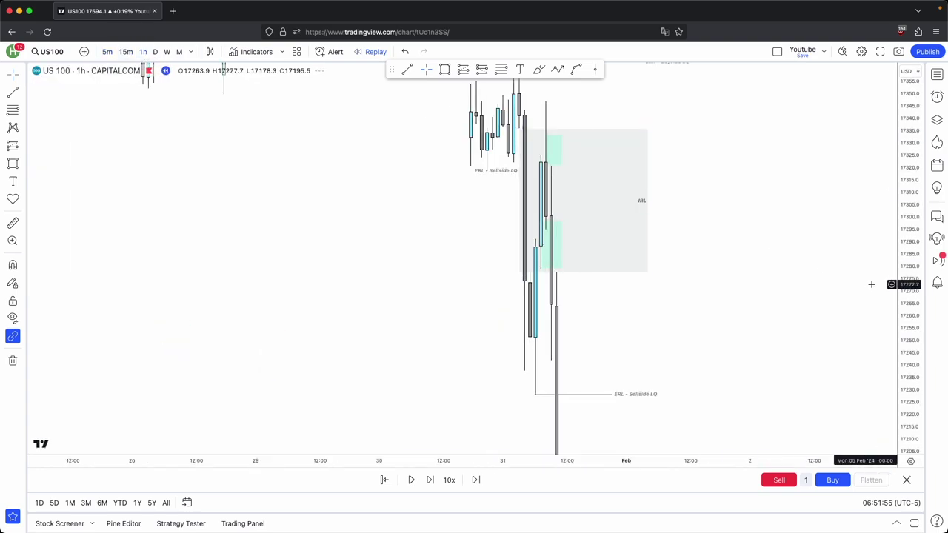
left_click_drag(685, 254, 700, 258)
scroll(696, 257, "up", 3)
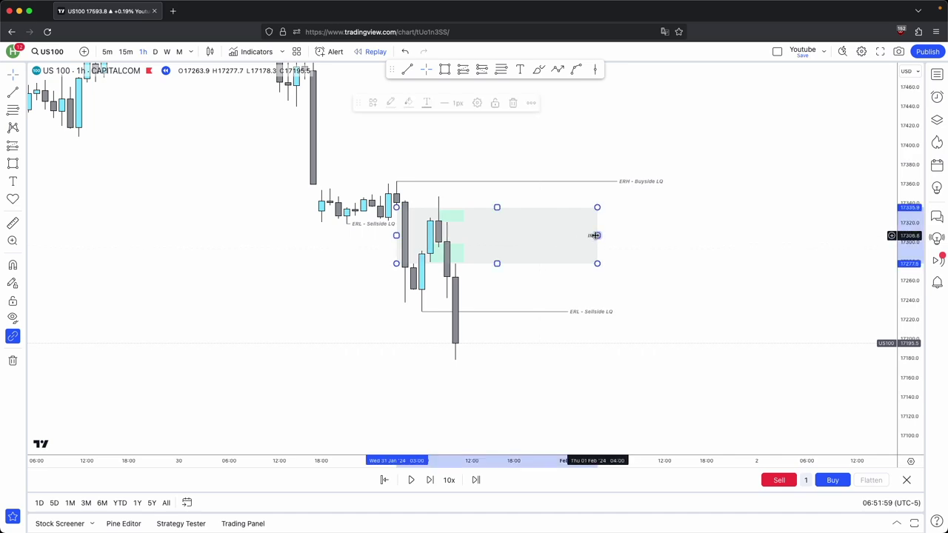
left_click_drag(596, 235, 622, 234)
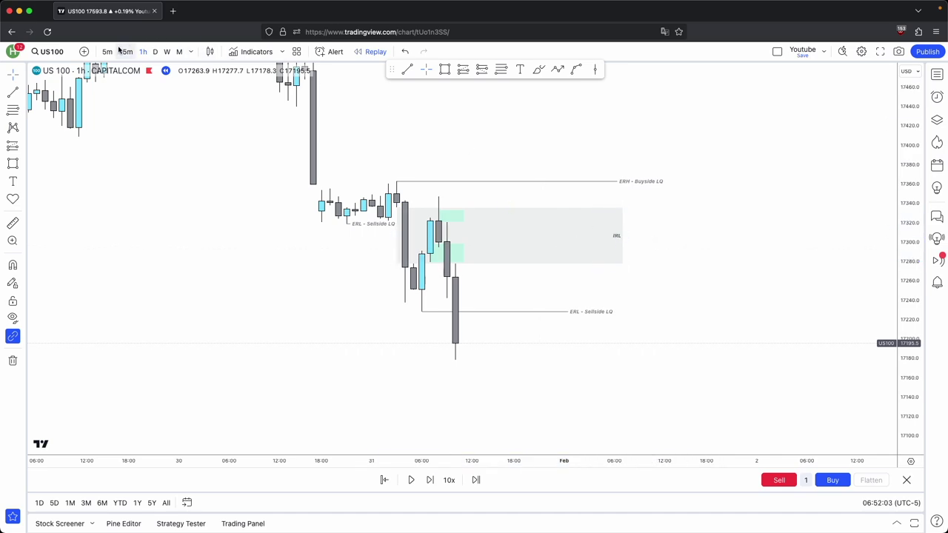
left_click_drag(616, 240, 655, 243)
key("Escape")
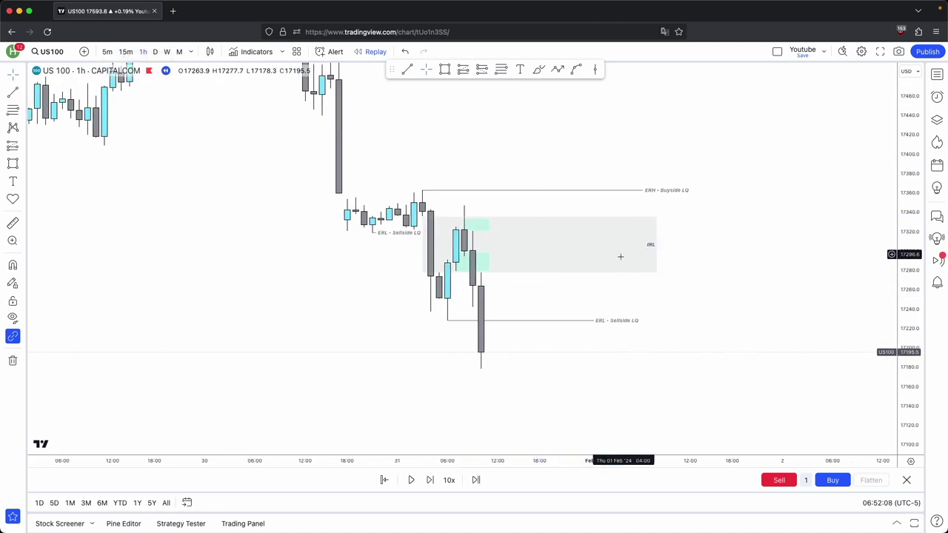
left_click_drag(639, 320, 766, 321)
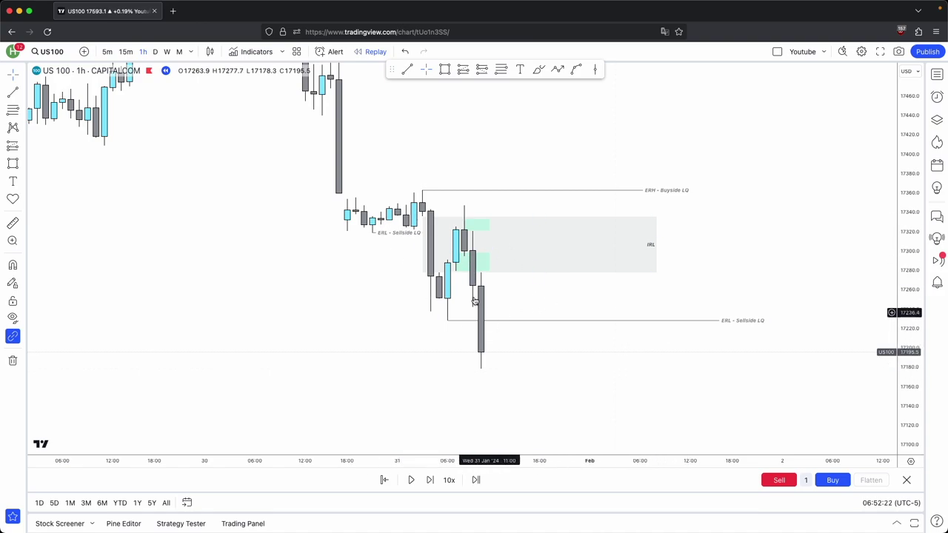
Select the liquidity and zone drawings around the US100 range and delete them.
left_click_drag(373, 151, 622, 296)
key("Delete")
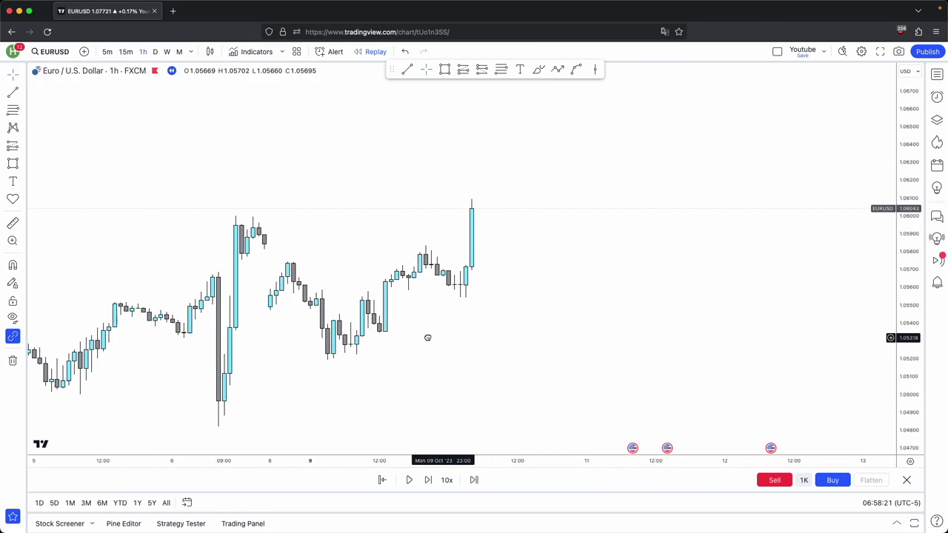
On the EURUSD 1h chart, draw a horizontal trend line from the 10 Oct 03:00 candle's low to 19:00, labelled ERL.
left_click_drag(427, 337, 421, 363)
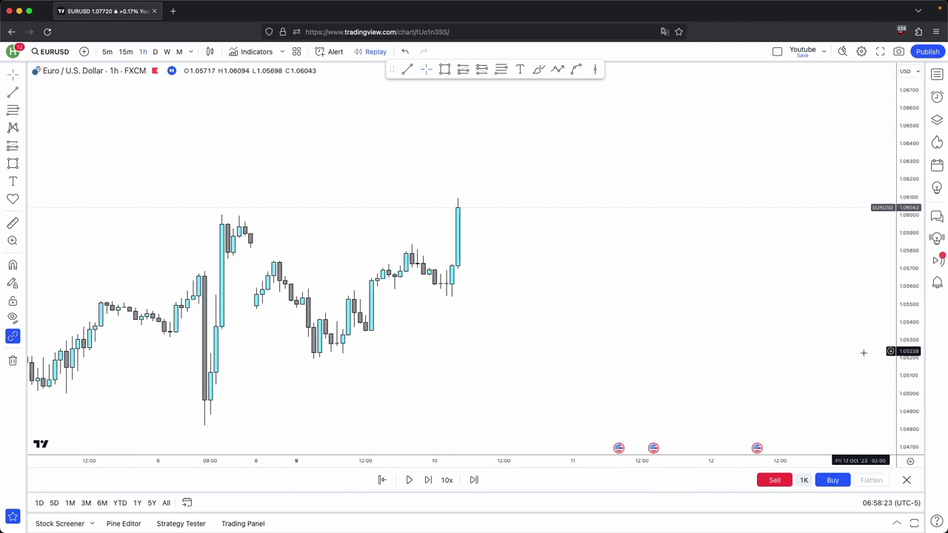
left_click_drag(905, 357, 889, 334)
left_click_drag(573, 322, 590, 318)
scroll(588, 288, "up", 2)
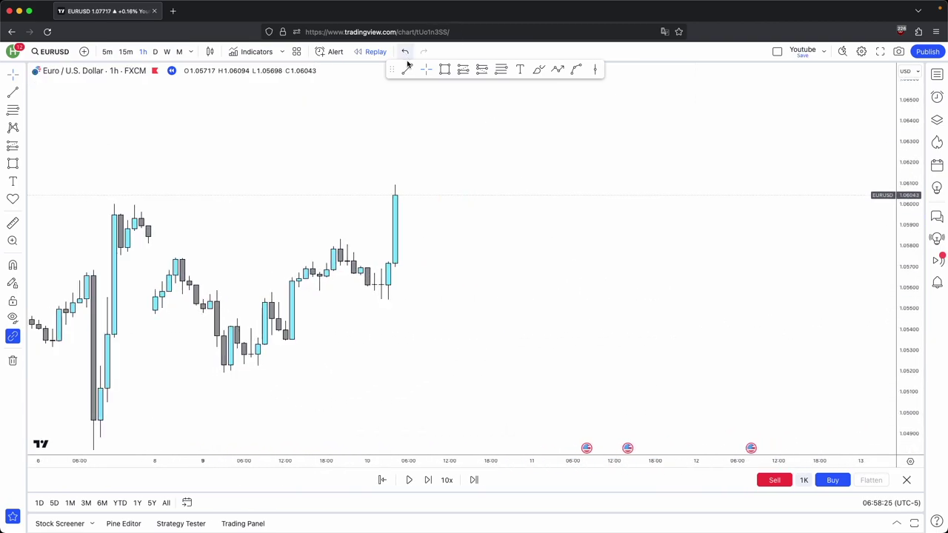
left_click(497, 299)
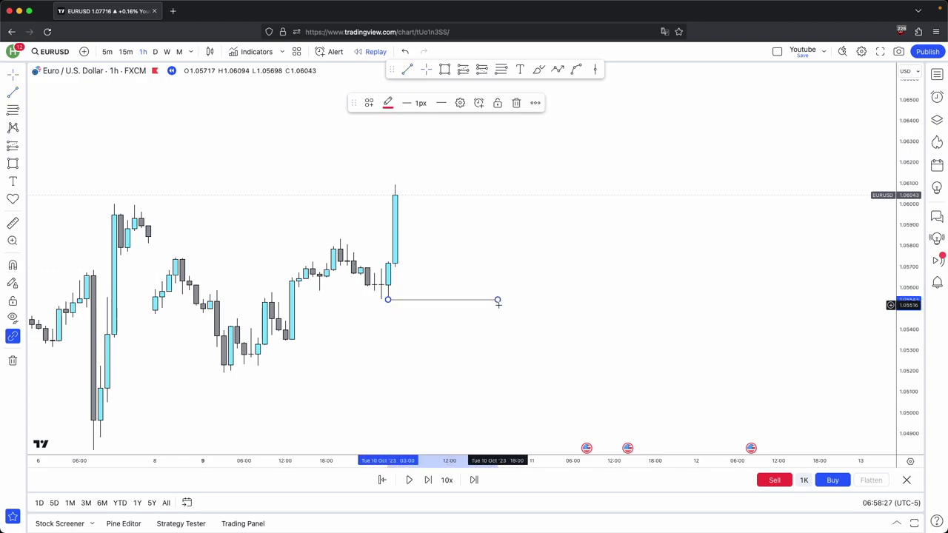
left_click(369, 103)
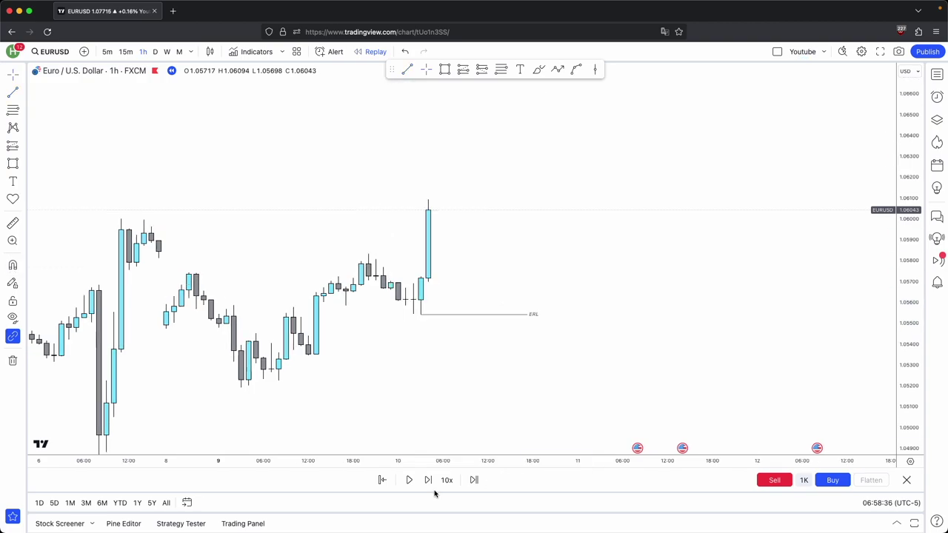
Advance the replay two bars and draw a horizontal ERH line from the 10 Oct 05:00 candle's high at 1.06111.
left_click(428, 479)
left_click(428, 480)
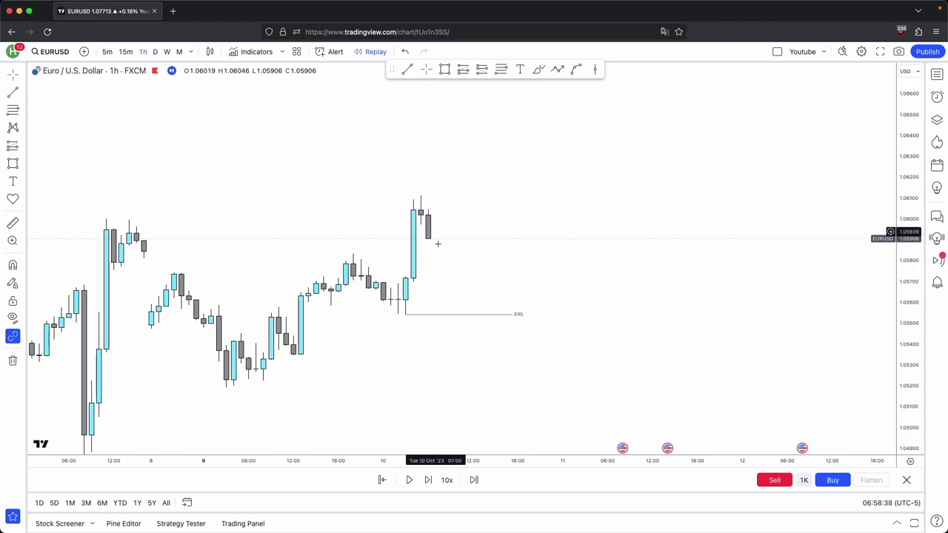
left_click(407, 69)
left_click(421, 189)
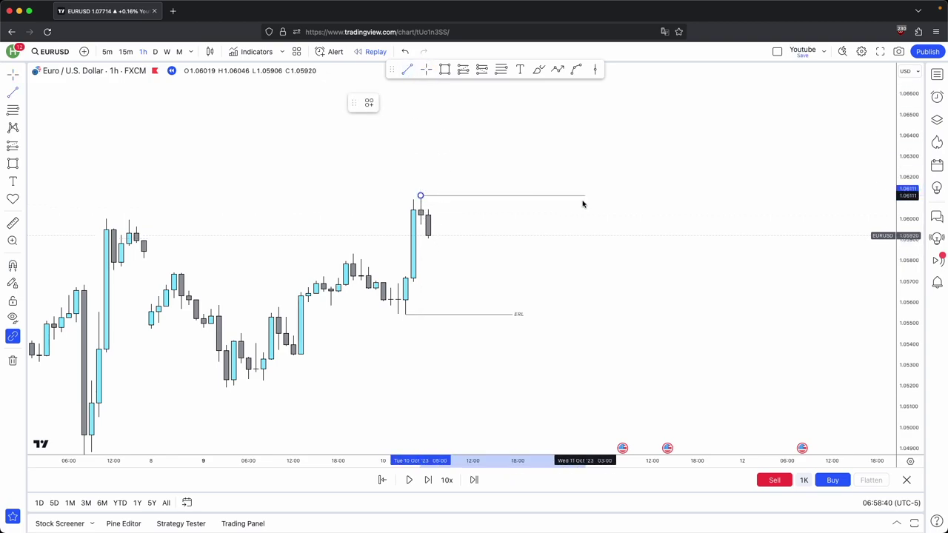
left_click(533, 211)
Copy the ERH line, place the copy on the 9 Oct 20:00 candle's high and shorten it.
left_click_drag(539, 358, 596, 341)
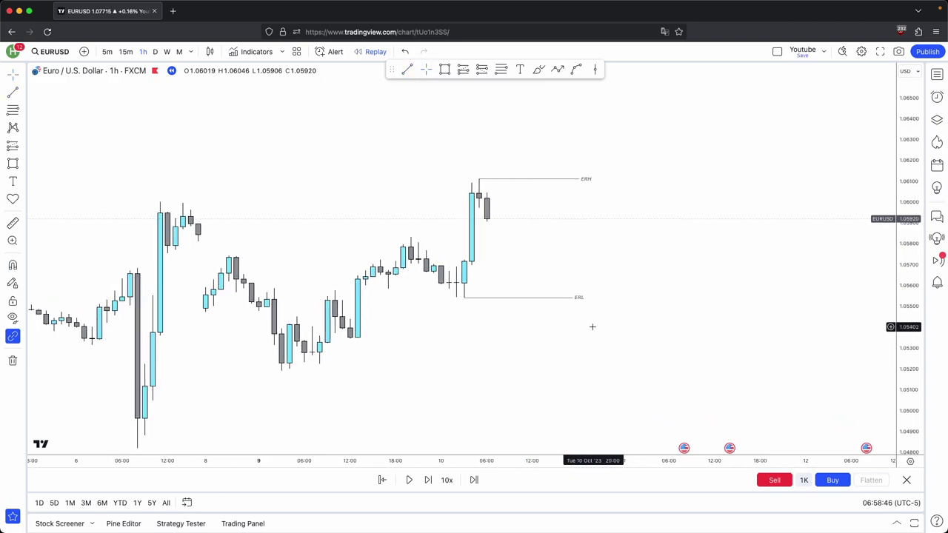
scroll(594, 323, "up", 1)
left_click(497, 180)
key("super+c")
key("super+v")
left_click_drag(473, 159, 403, 237)
left_click_drag(588, 161, 446, 245)
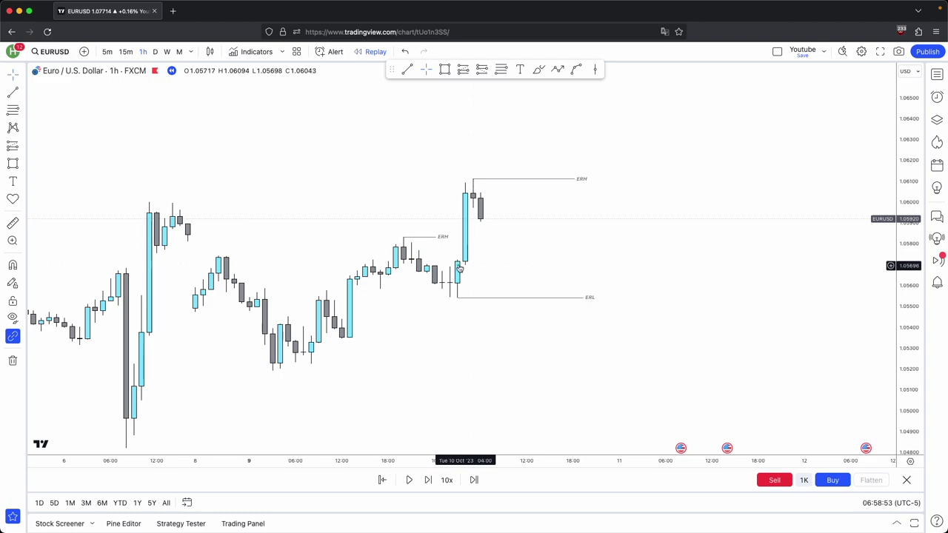
left_click_drag(449, 238, 553, 254)
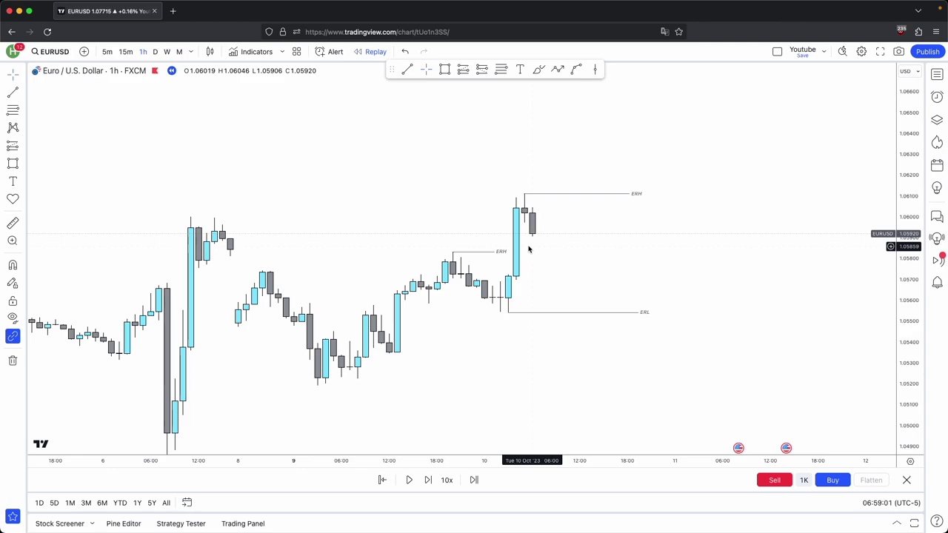
left_click(572, 263)
double_click(594, 152)
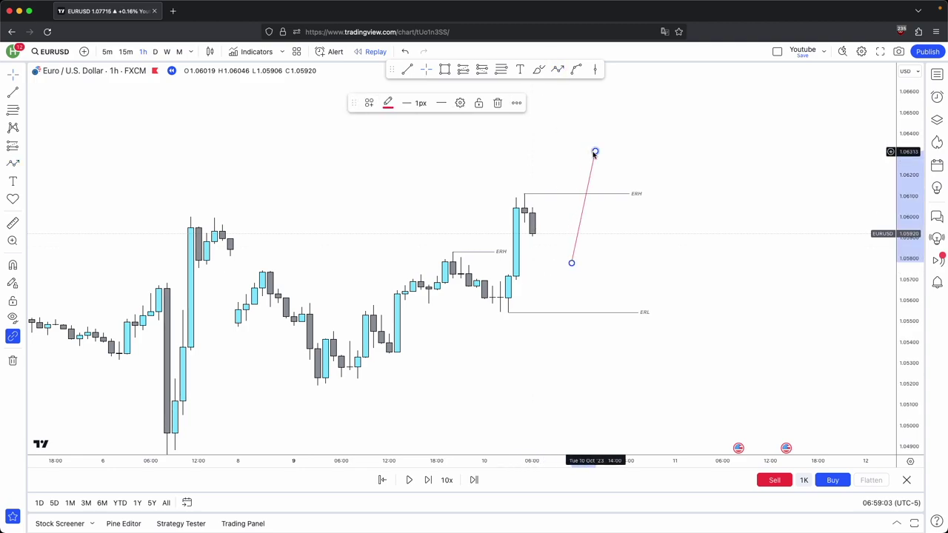
left_click(626, 180)
left_click_drag(654, 263, 638, 230)
scroll(635, 231, "down", 1)
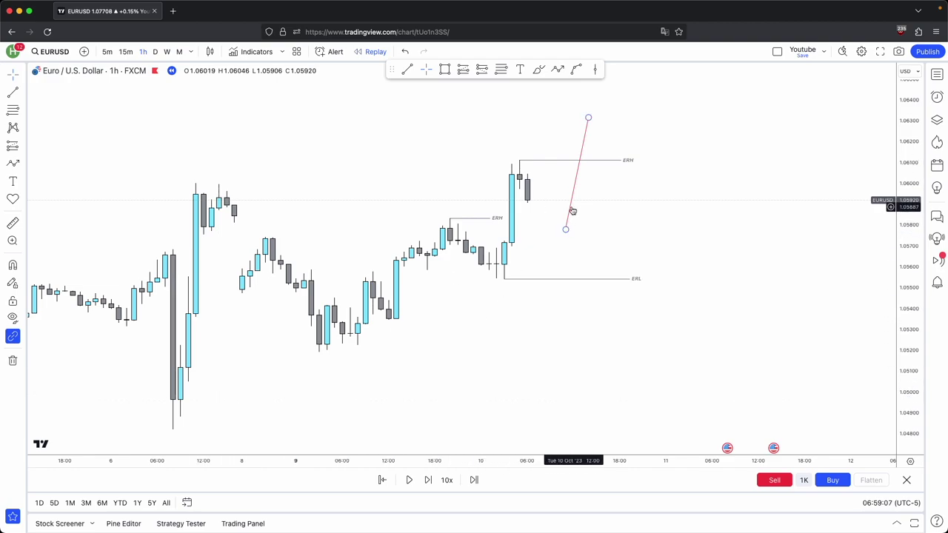
left_click(570, 209)
key("Delete")
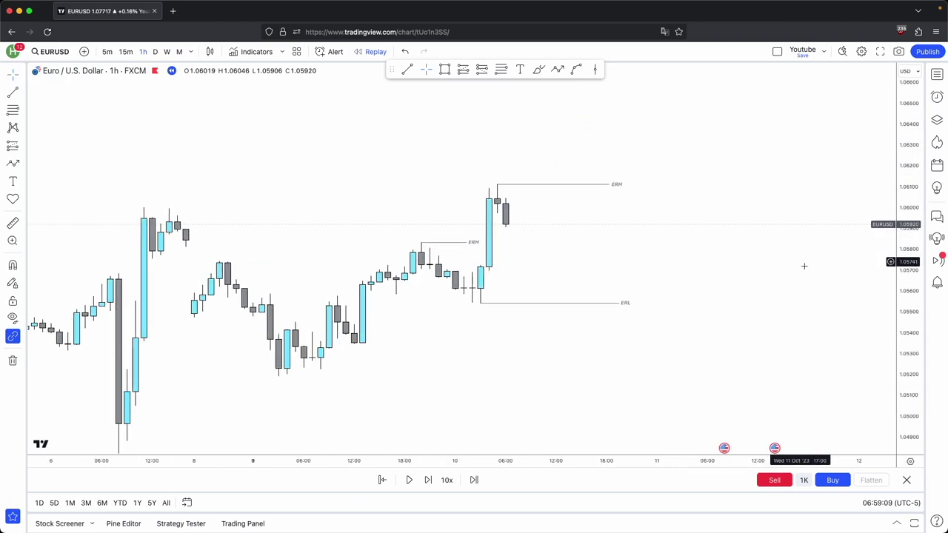
Draw a rectangle on the 1h chart from 10 Oct 03:00 to 18:00, between about 1.0597 and 1.0572.
left_click_drag(913, 310, 913, 240)
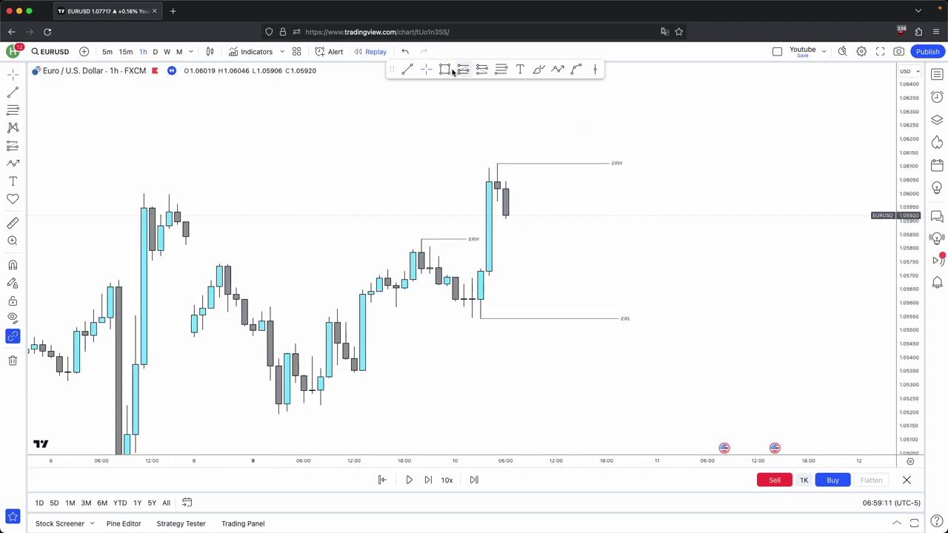
left_click(445, 70)
left_click_drag(485, 235, 606, 201)
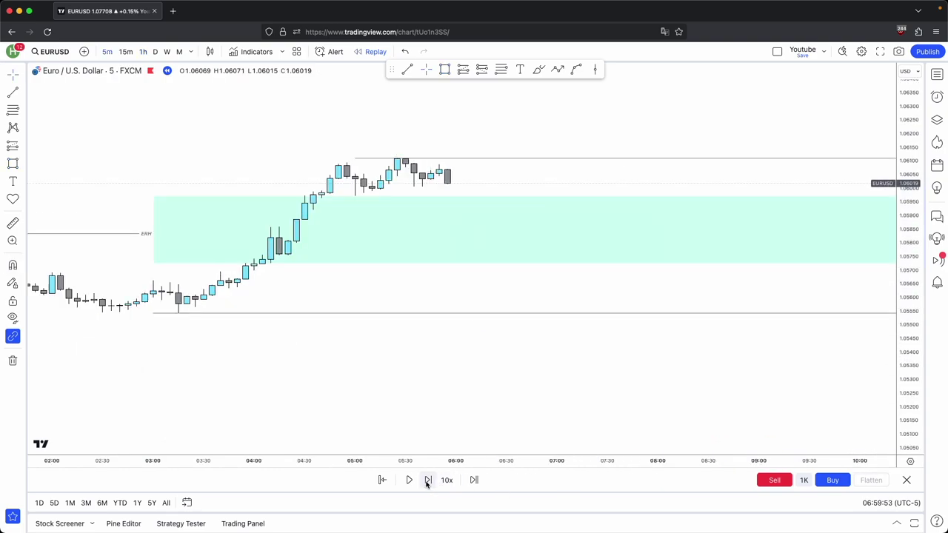
On the 5m chart, advance the replay bar by bar to the 10 Oct 08:40 candle.
left_click(427, 480)
left_click(427, 480)
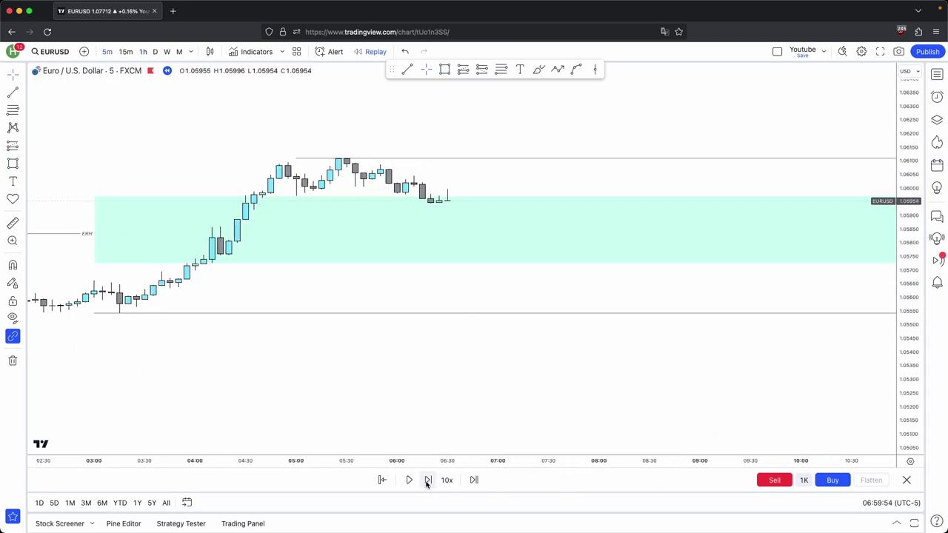
left_click(427, 480)
left_click(427, 480)
left_click(427, 480)
left_click(428, 479)
left_click(427, 480)
left_click(427, 479)
left_click(427, 479)
left_click(427, 480)
left_click(427, 479)
left_click(427, 480)
left_click_drag(918, 383, 916, 152)
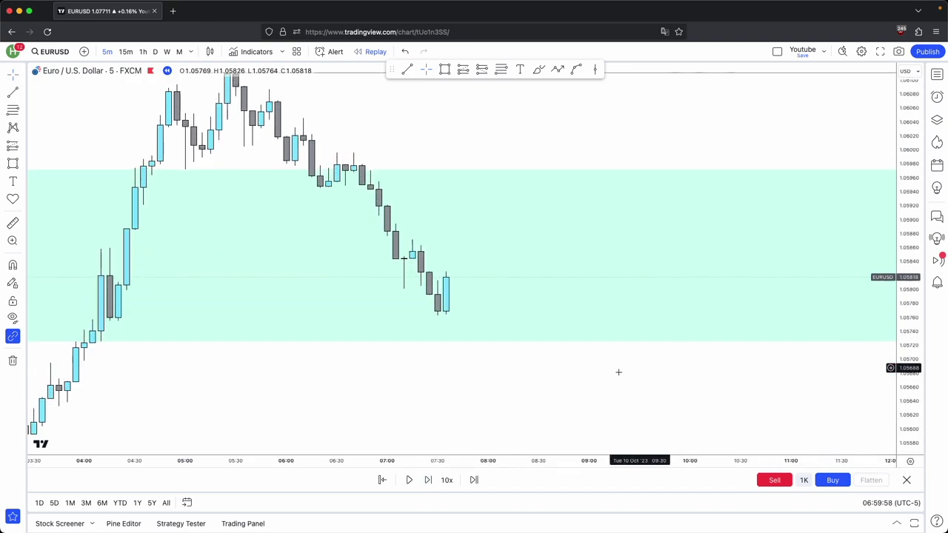
left_click(430, 480)
left_click(429, 480)
left_click(430, 480)
left_click(429, 479)
left_click(429, 479)
left_click(430, 480)
left_click(430, 479)
left_click(430, 480)
left_click(430, 479)
left_click(429, 479)
left_click(429, 480)
left_click(429, 479)
left_click(429, 480)
Draw a horizontal trend line from the 07:40 candle's high at 1.05836 to about 08:25 and adjust its colour.
left_click(399, 257)
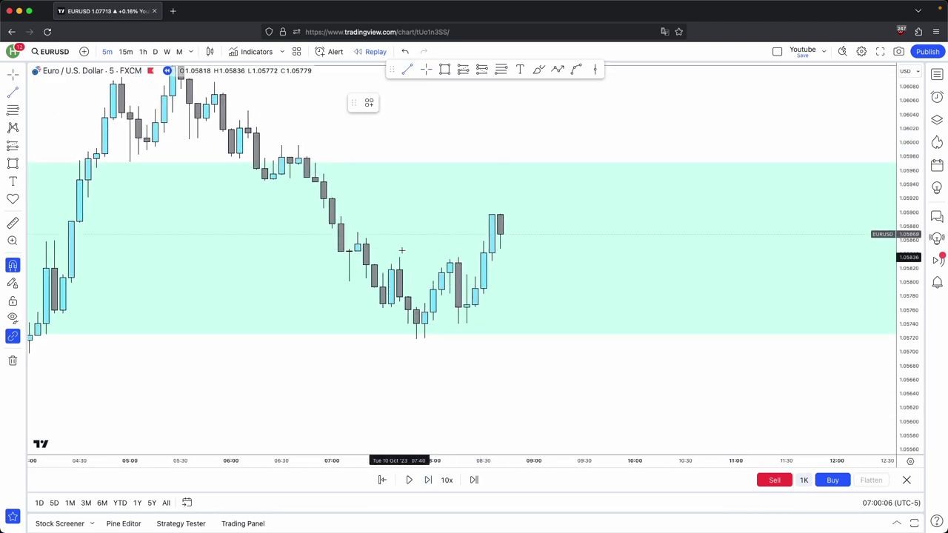
left_click(474, 259)
left_click(388, 103)
left_click(389, 135)
left_click_drag(415, 124, 421, 132)
scroll(558, 325, "down", 2)
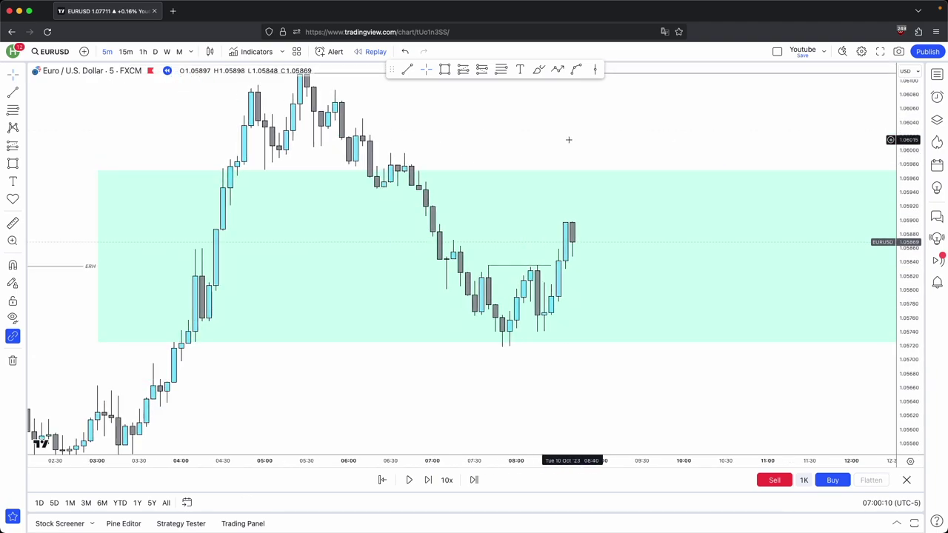
Set the fill colour of the large zone rectangle to grey.
left_click_drag(568, 140, 550, 149)
left_click(511, 200)
left_click(407, 103)
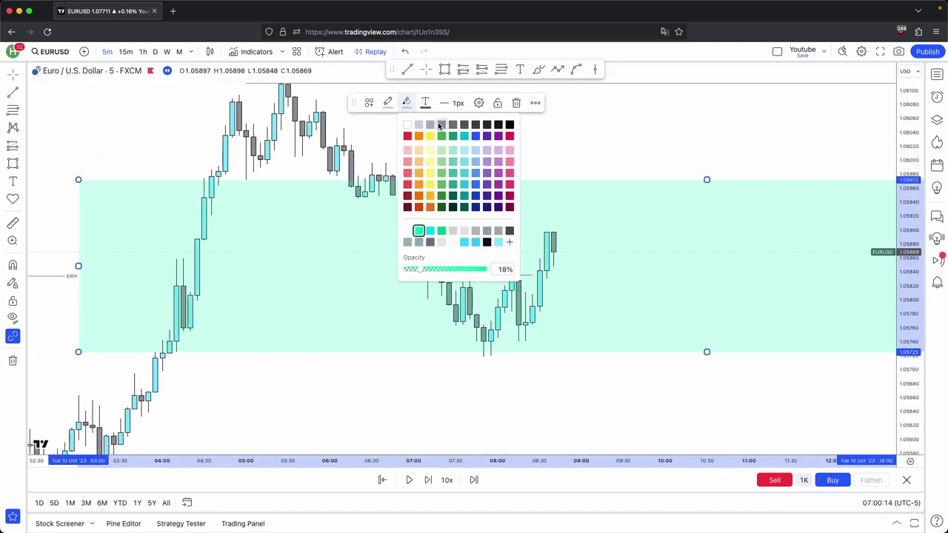
left_click(441, 125)
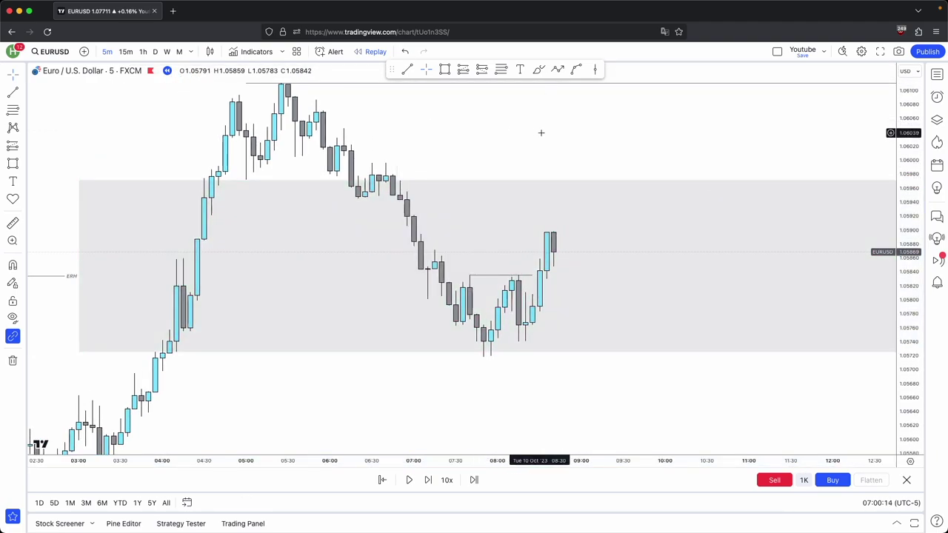
Draw a rectangle around the swing high from 04:30 to 06:20, between 1.06118 and 1.05976, and fill it green.
left_click_drag(296, 148, 275, 176)
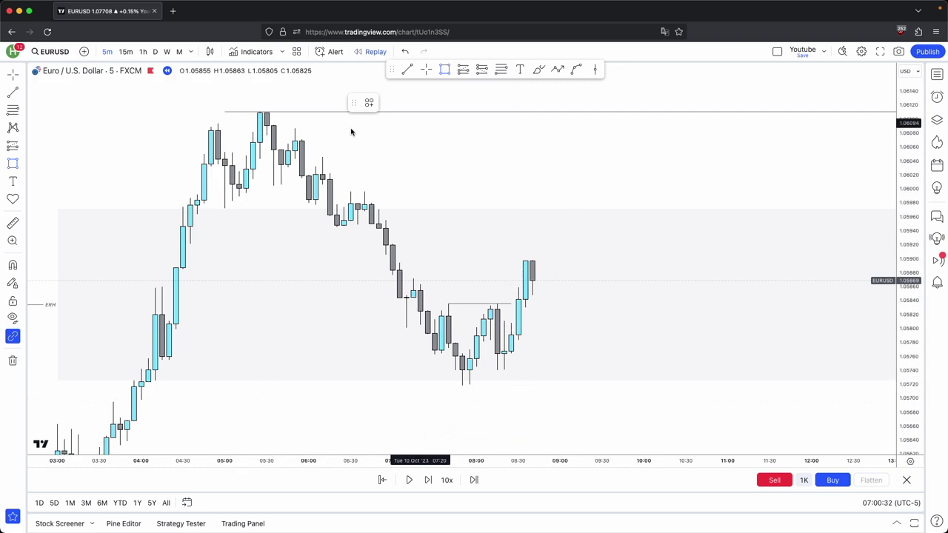
left_click_drag(182, 107, 336, 206)
left_click(406, 103)
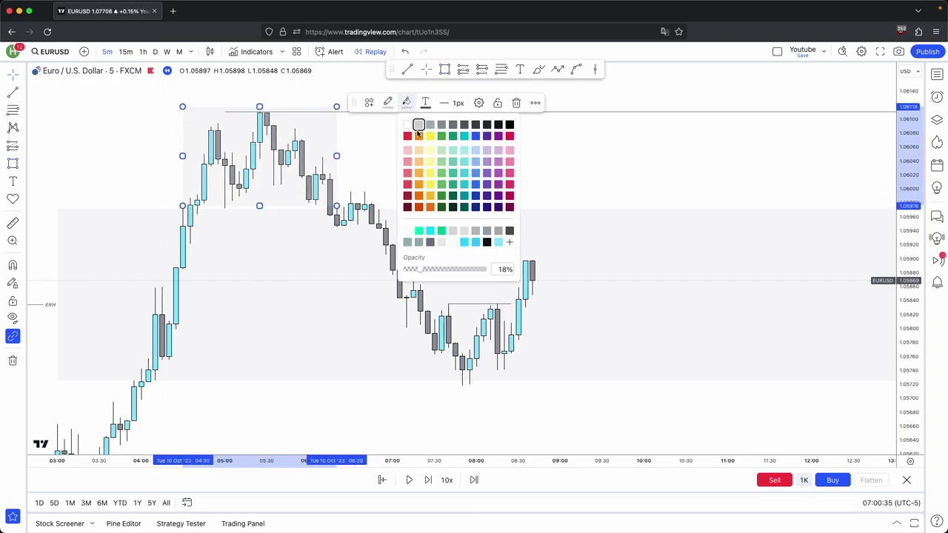
left_click(418, 230)
left_click(434, 160)
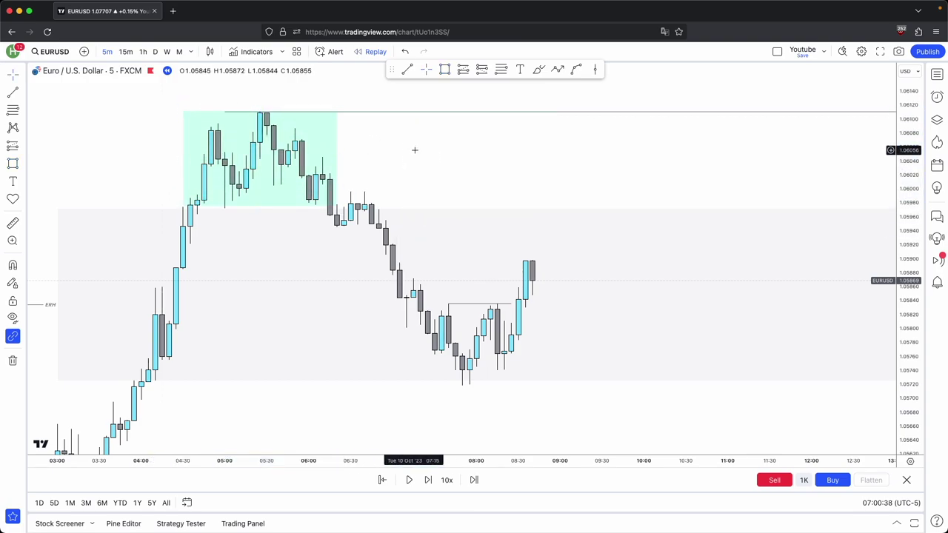
Examine the 5m price action from the green swing-high rectangle down through the grey zone and back above the 07:40 high.
left_click_drag(458, 145, 172, 189)
scroll(172, 189, "down", 5)
left_click_drag(536, 207, 708, 165)
scroll(709, 166, "up", 4)
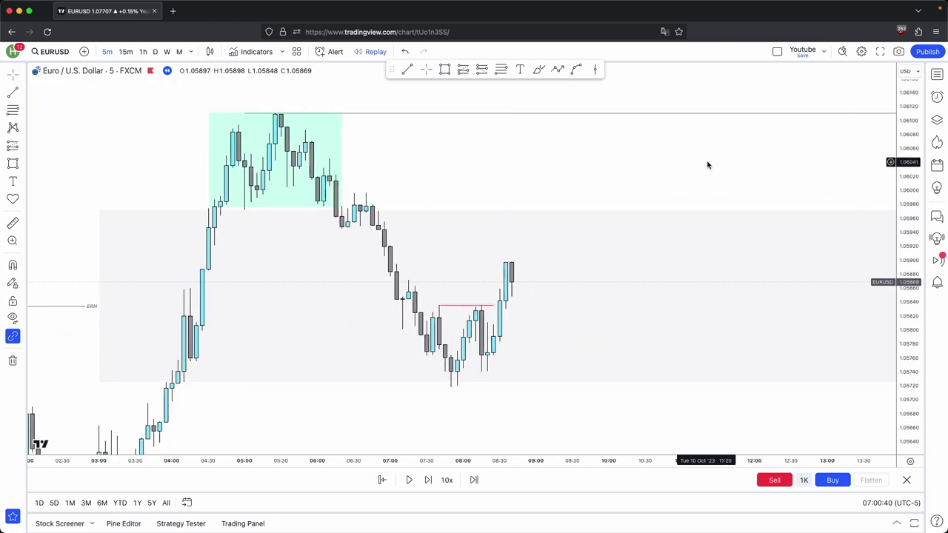
left_click_drag(520, 183, 641, 174)
scroll(641, 173, "up", 2)
left_click_drag(915, 331, 912, 279)
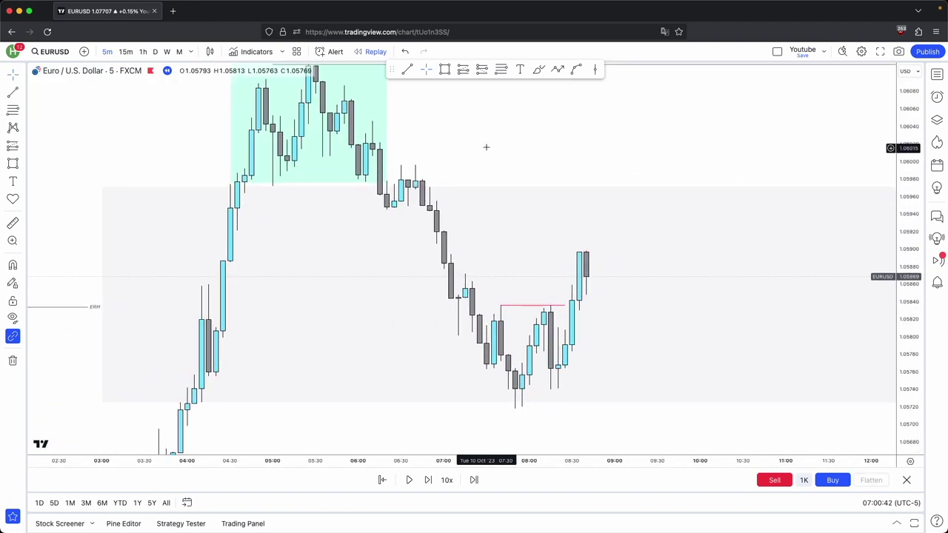
left_click_drag(484, 148, 466, 154)
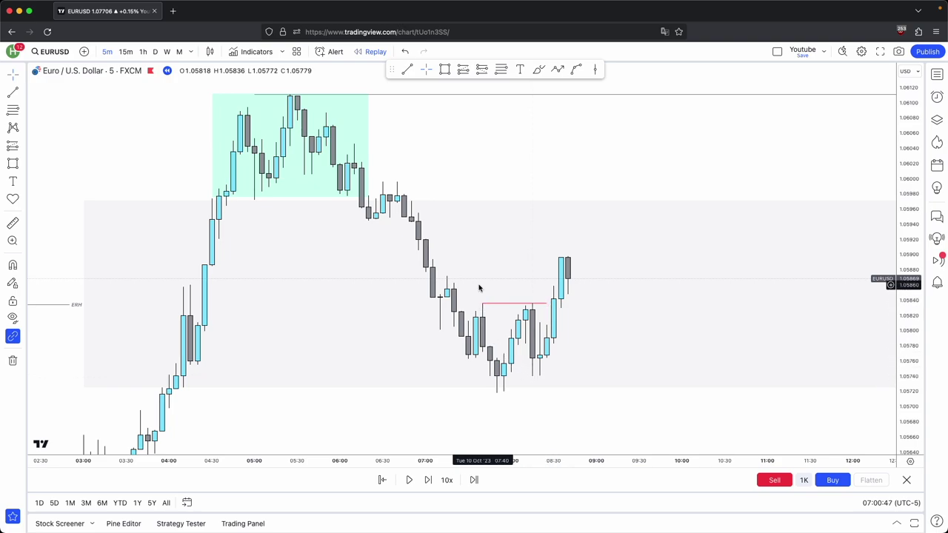
Draw a green rectangle from about 06:30 to 11:20, between about 1.05976 and 1.05948, at the grey zone's upper edge.
left_click_drag(604, 140, 578, 154)
left_click(446, 70)
left_click(351, 232, "super")
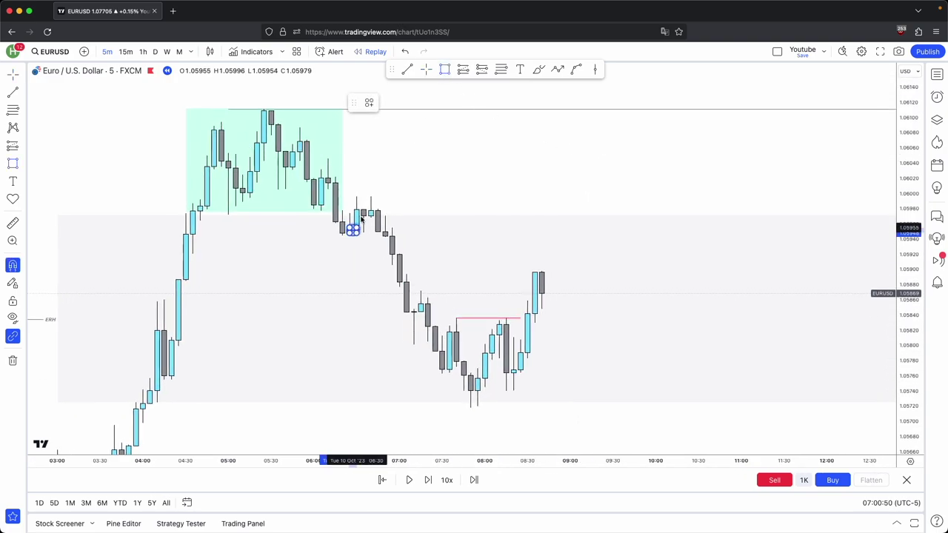
left_click_drag(361, 220, 770, 233)
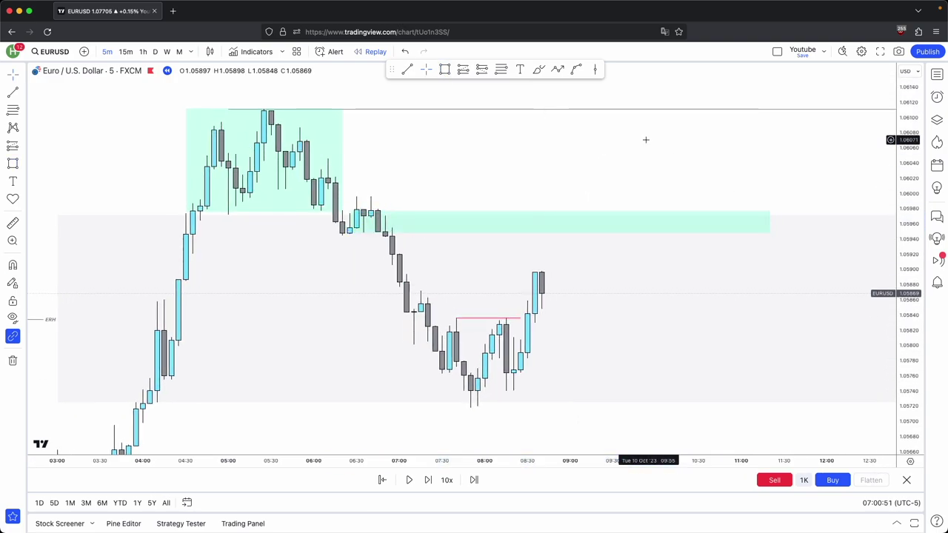
Draw a green rectangle at about 1.0577–1.0582 from 07:40 to 10:50 and a thin one at about 1.05845–1.05855 from 07:15 to 11:05.
left_click(444, 69)
mouse_move(525, 333)
left_mouse_down()
mouse_move(713, 358)
mouse_move(727, 368)
left_mouse_up()
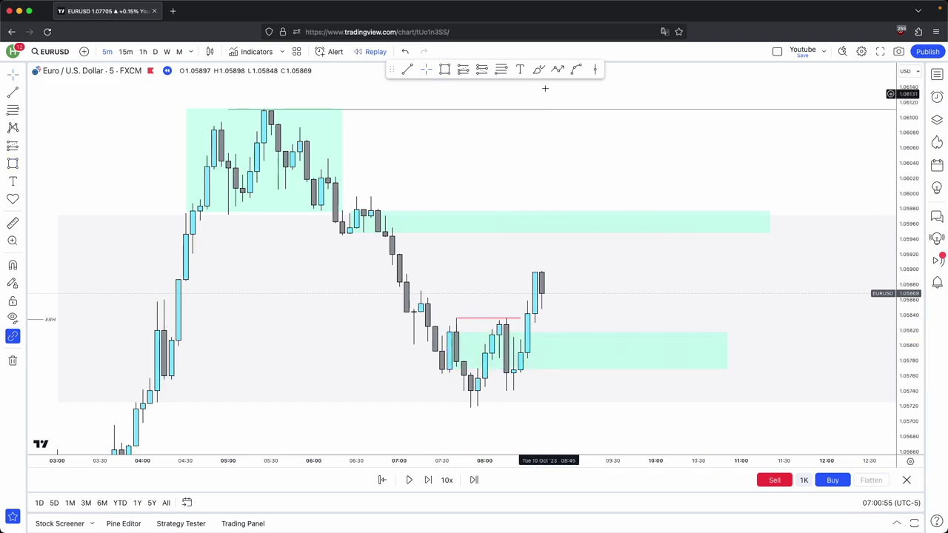
left_click(418, 309)
left_click_drag(421, 311, 721, 314)
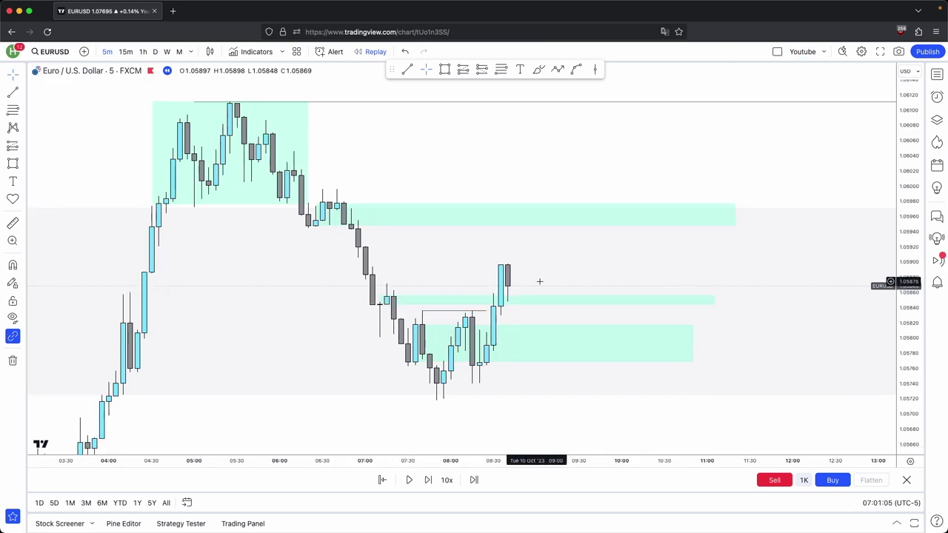
left_click(557, 70)
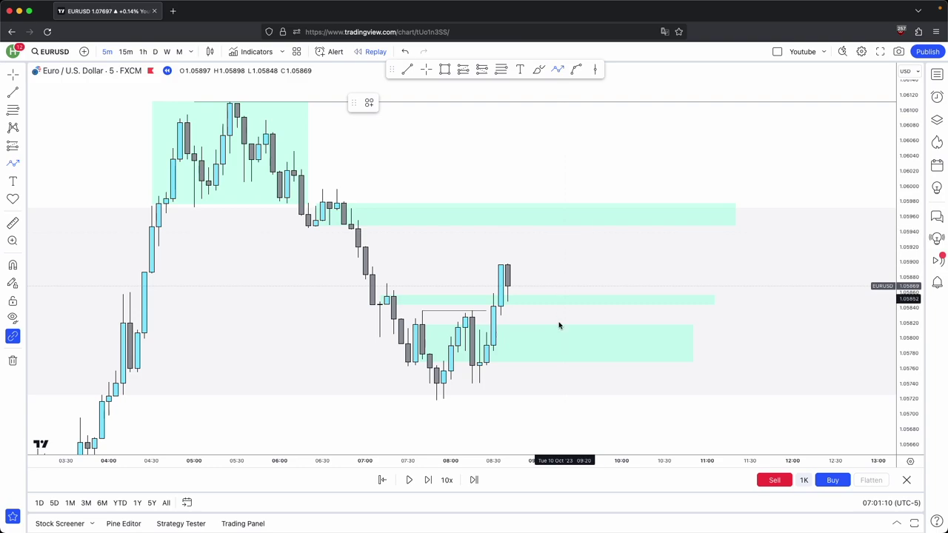
left_click(664, 84)
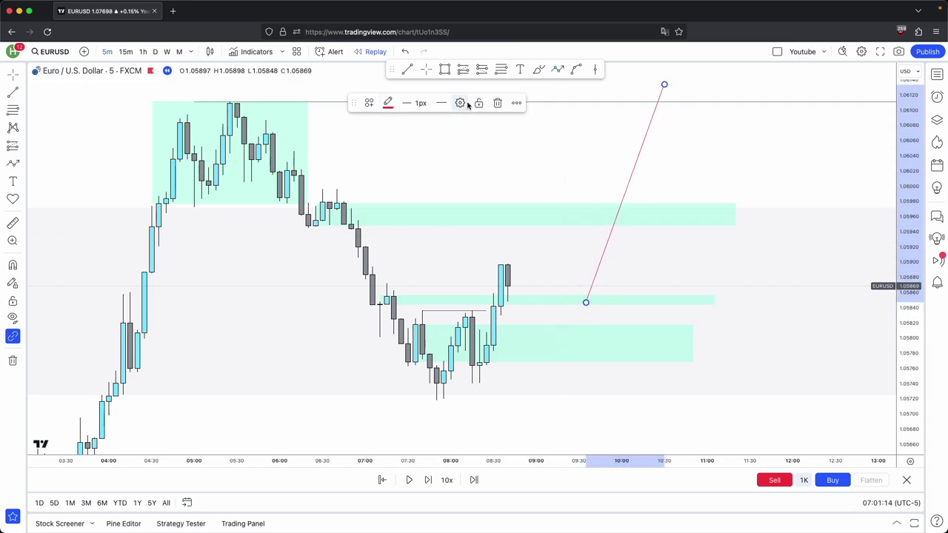
left_click(497, 103)
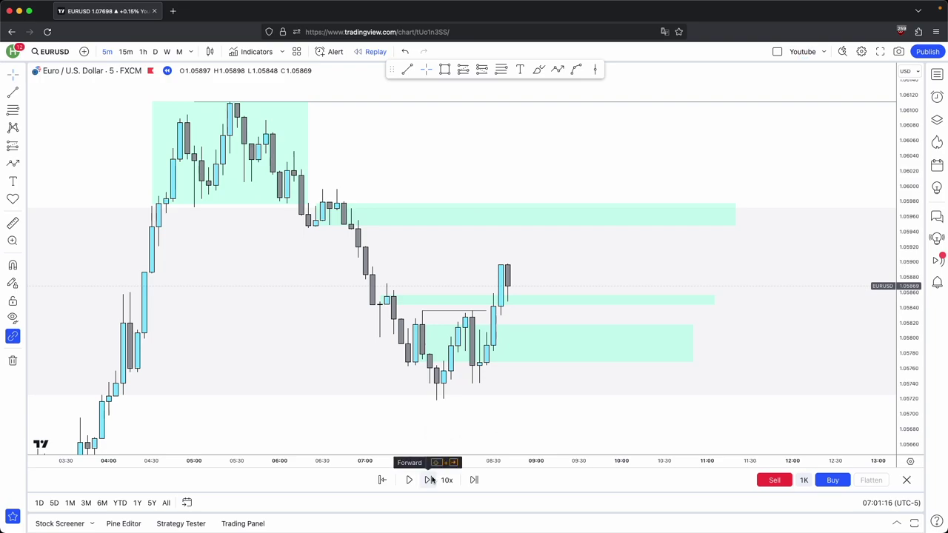
Advance the 5m replay bar by bar to the 10 Oct 11:55 candle, past the ERH line.
left_click(429, 479)
left_click(430, 479)
left_click(430, 480)
left_click(429, 480)
left_click(429, 480)
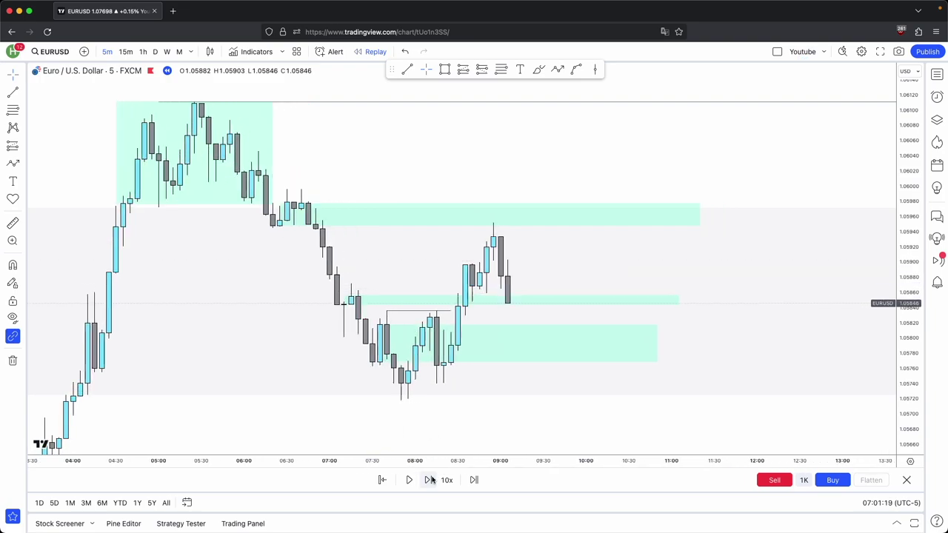
left_click(429, 480)
left_click(429, 479)
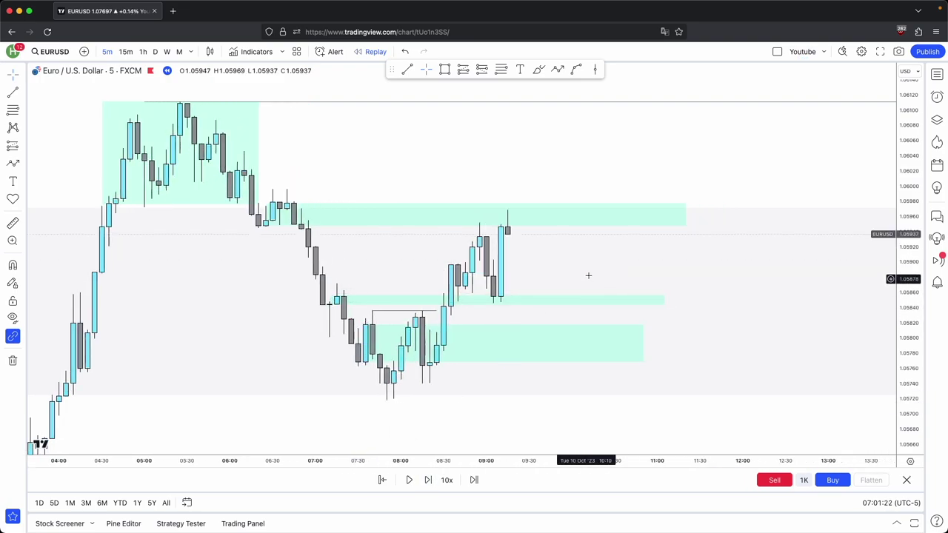
left_click_drag(588, 276, 596, 307)
left_click(427, 479)
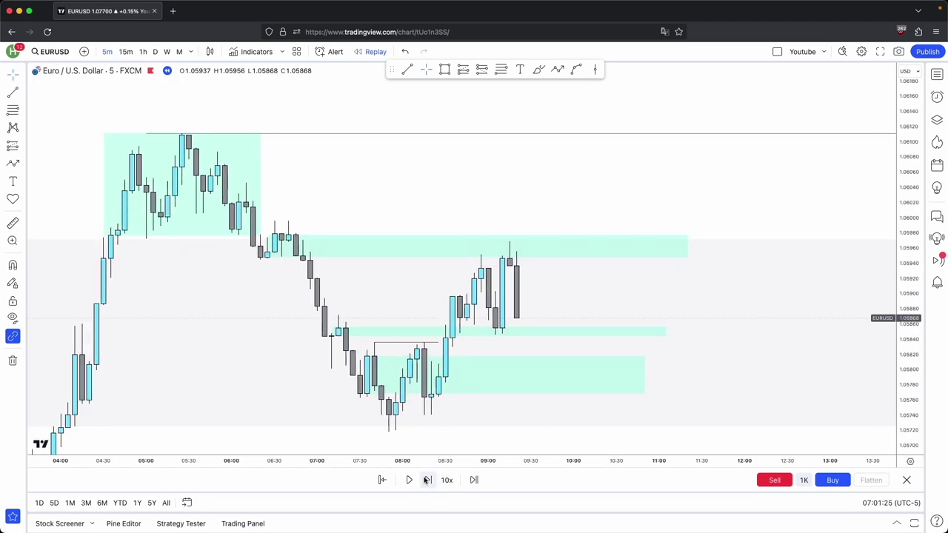
left_click(427, 480)
left_click(427, 479)
left_click(428, 479)
left_click(427, 480)
left_click(427, 479)
left_click(427, 480)
left_click(427, 480)
left_click(427, 480)
left_click(427, 480)
left_click(427, 479)
left_click(427, 480)
left_click(428, 480)
left_click(428, 480)
left_click(428, 480)
left_click(428, 479)
left_click(427, 479)
left_click(428, 480)
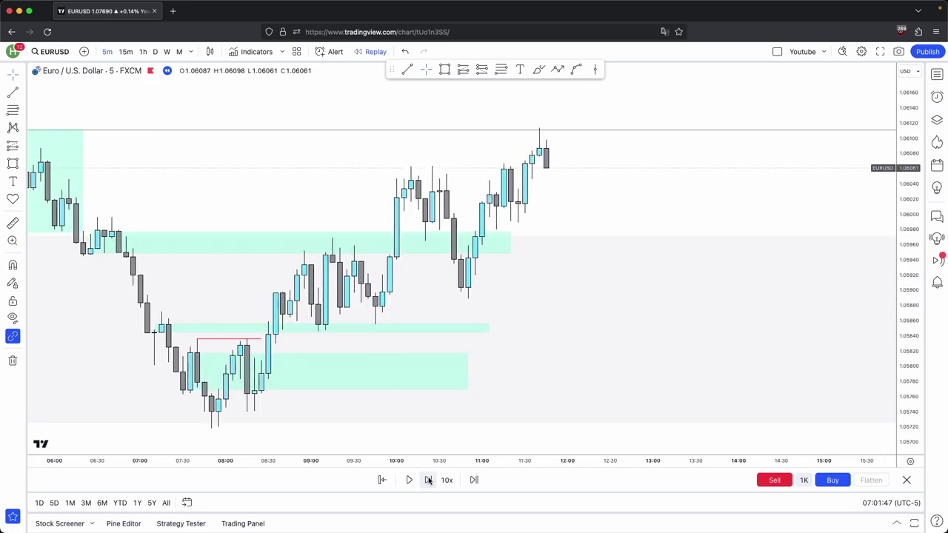
left_click(428, 480)
left_click(428, 479)
Return to the 1h chart and extend the grey rectangle and the ERH line to 10 Oct 21:00.
scroll(442, 201, "down", 2)
scroll(453, 195, "up", 1)
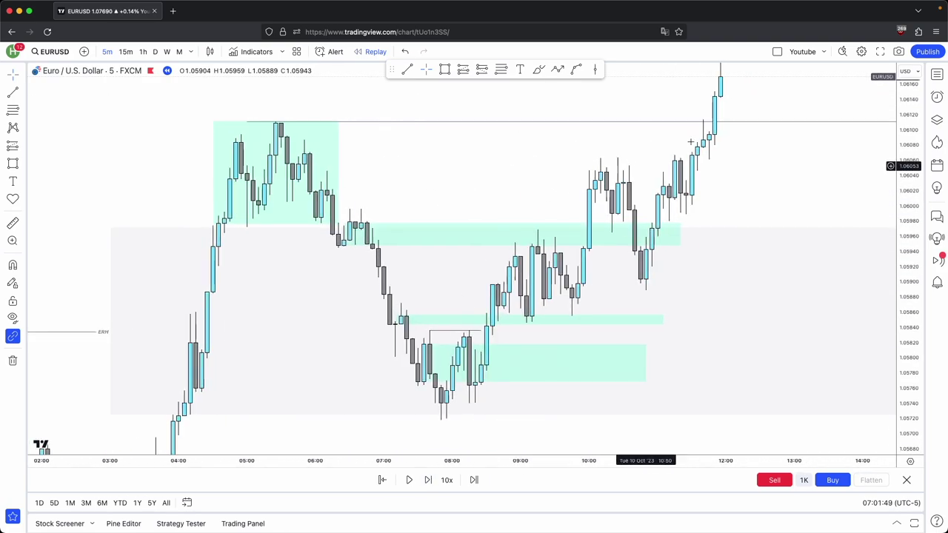
left_click(143, 51)
scroll(833, 385, "up", 5)
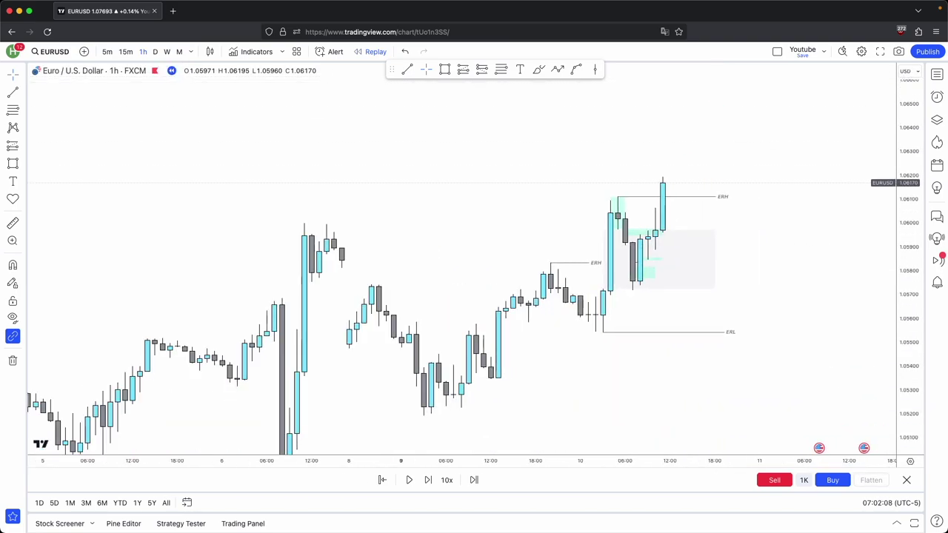
left_click(543, 258)
left_click_drag(544, 258, 587, 277)
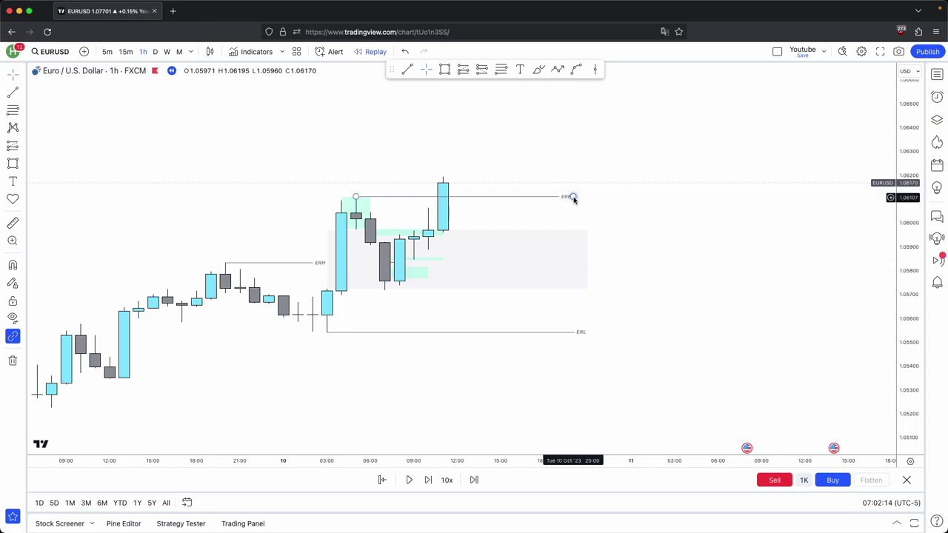
mouse_move(570, 198)
left_mouse_down()
mouse_move(585, 165)
mouse_move(589, 196)
left_mouse_up()
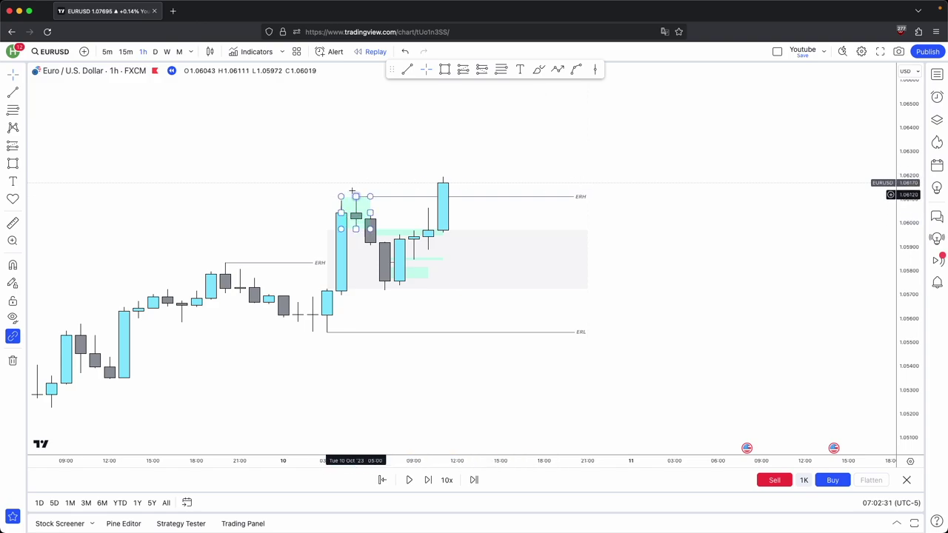
left_click(367, 198)
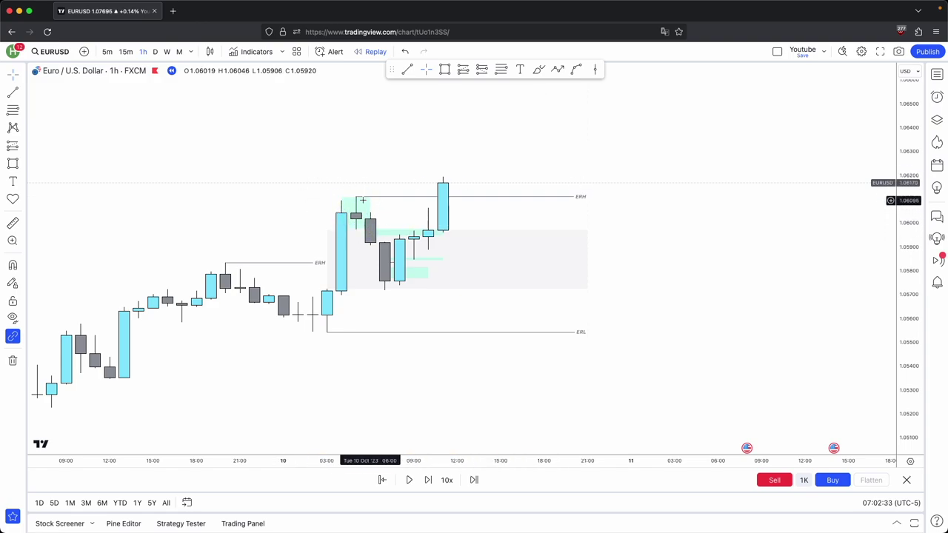
left_click_drag(365, 168, 392, 181)
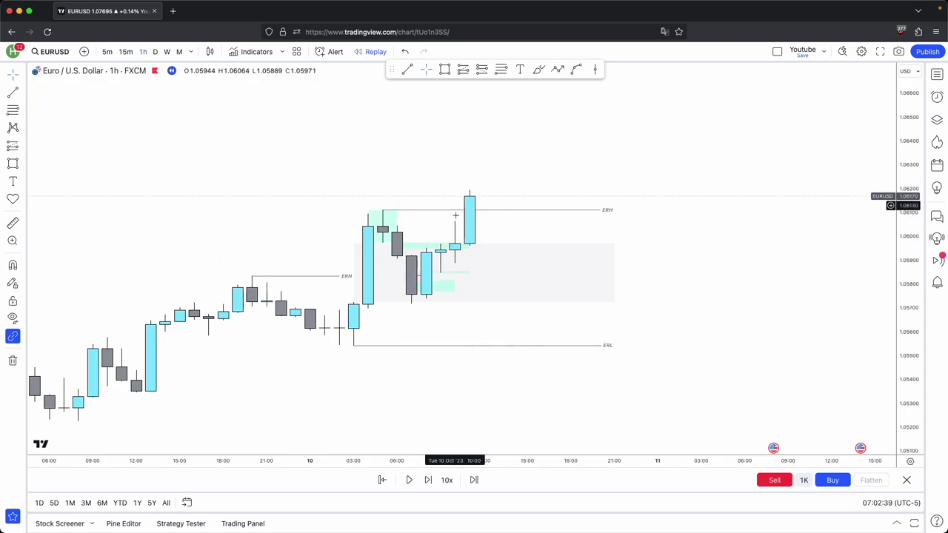
scroll(597, 239, "down", 3)
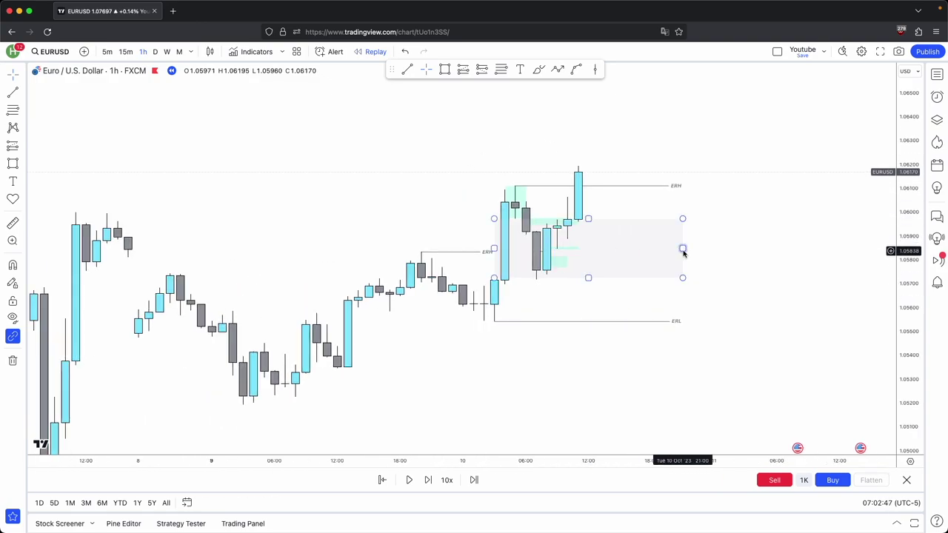
left_click(248, 429)
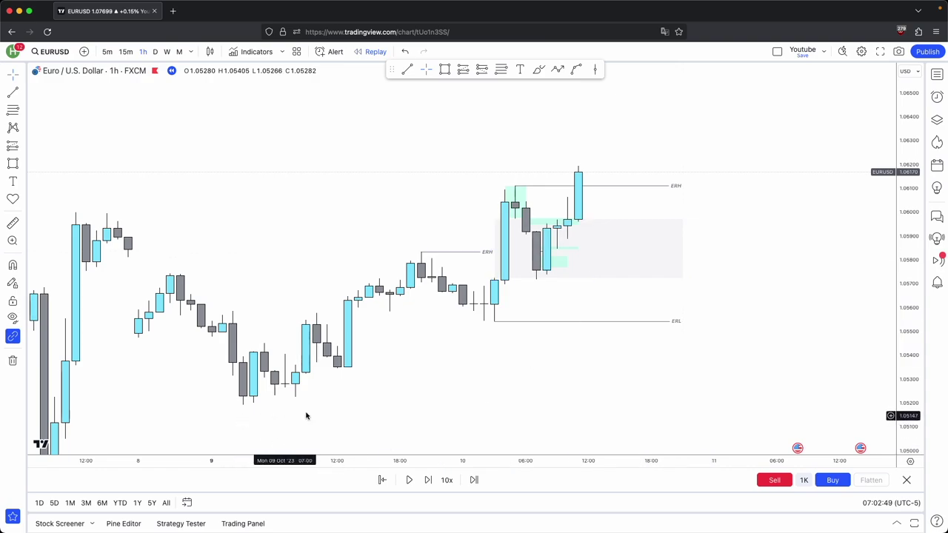
left_click_drag(660, 141, 637, 171)
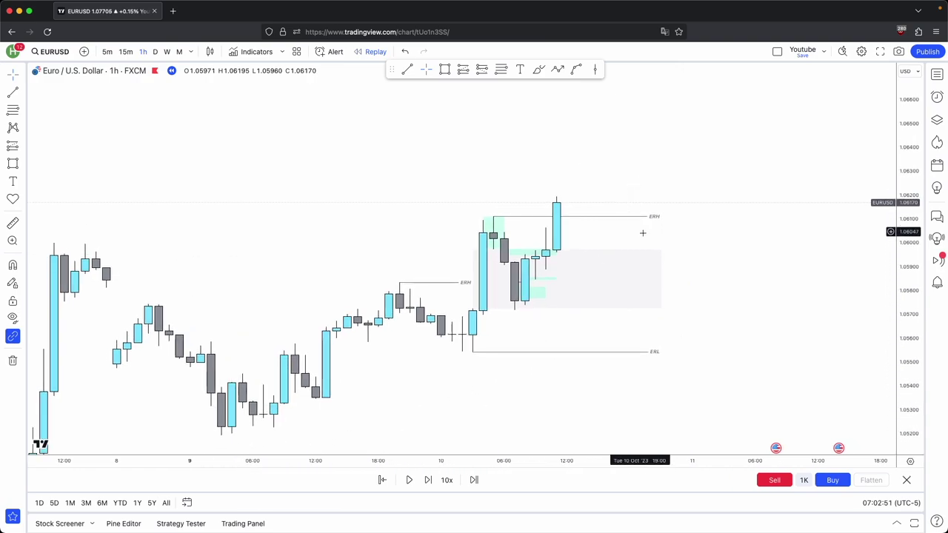
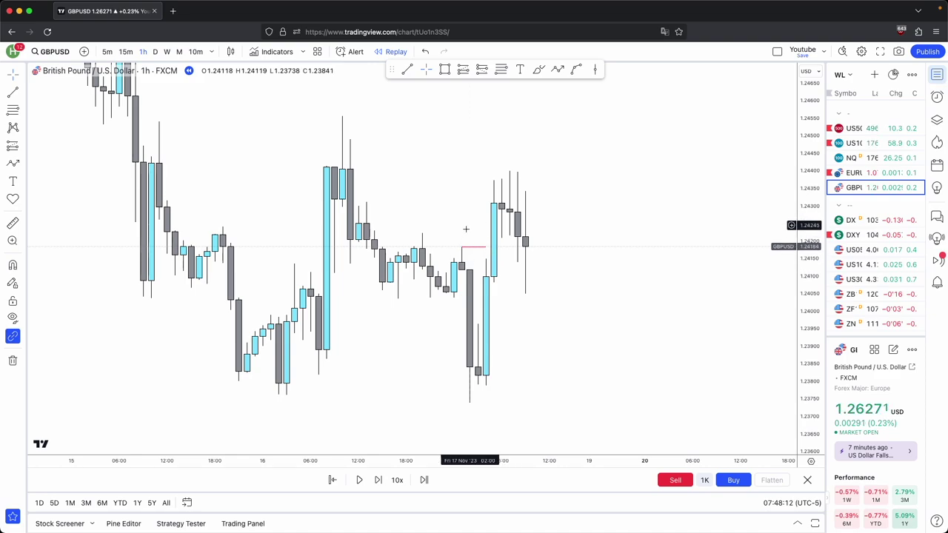
On the GBPUSD 1h chart, draw a horizontal line labelled ERH at about 1.24400 from the 17 Nov 07:00 high to about 15:00.
left_click_drag(538, 258, 614, 253)
scroll(614, 254, "up", 3)
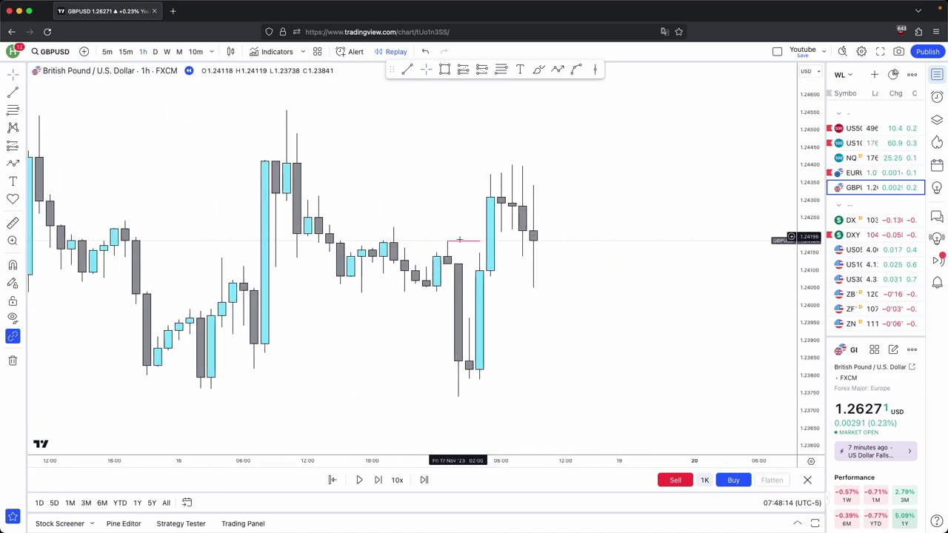
left_click_drag(528, 241, 484, 258)
scroll(408, 256, "up", 2)
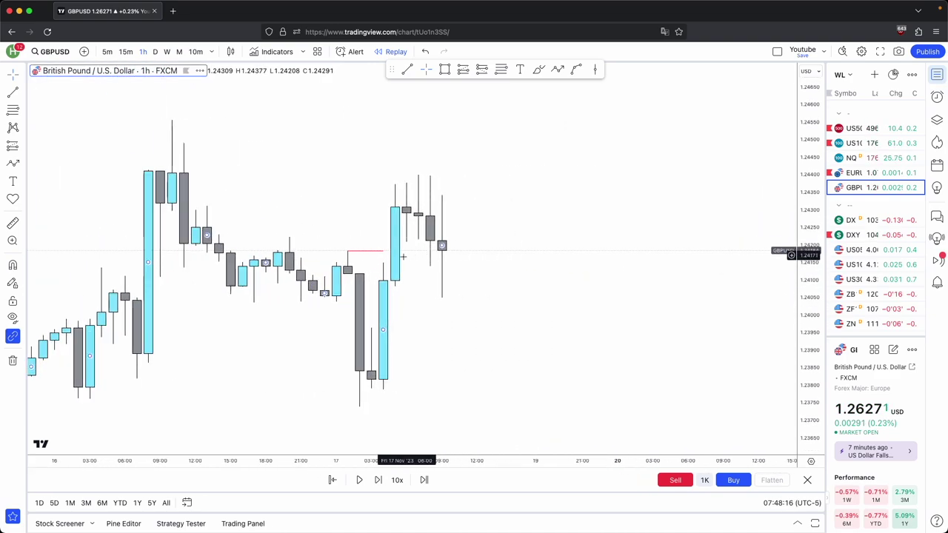
left_click_drag(433, 277, 463, 269)
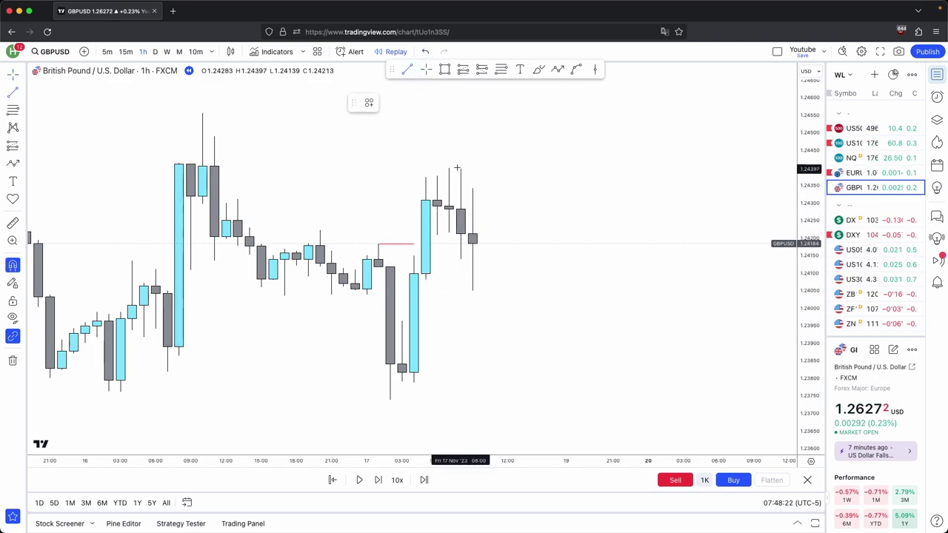
left_click(556, 168)
left_click(388, 102)
left_click(414, 124)
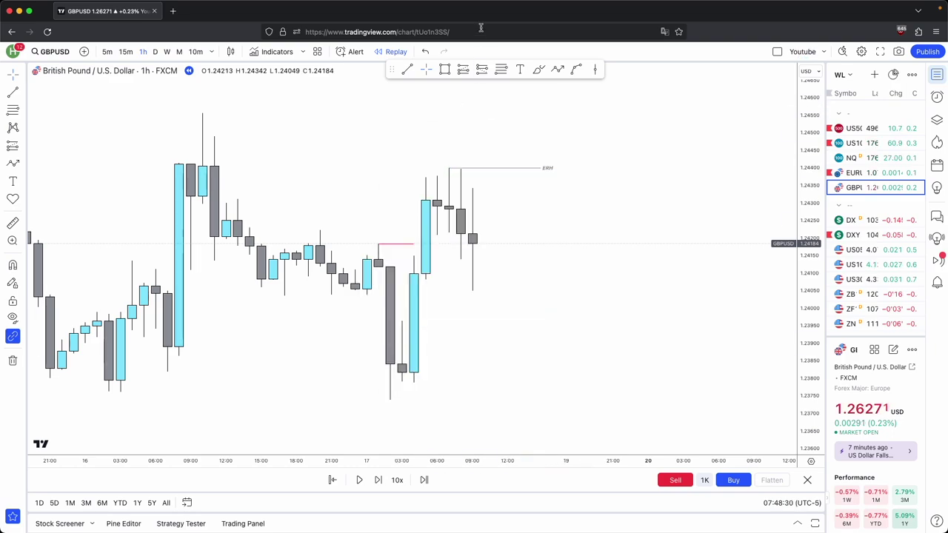
left_click_drag(493, 171, 536, 178)
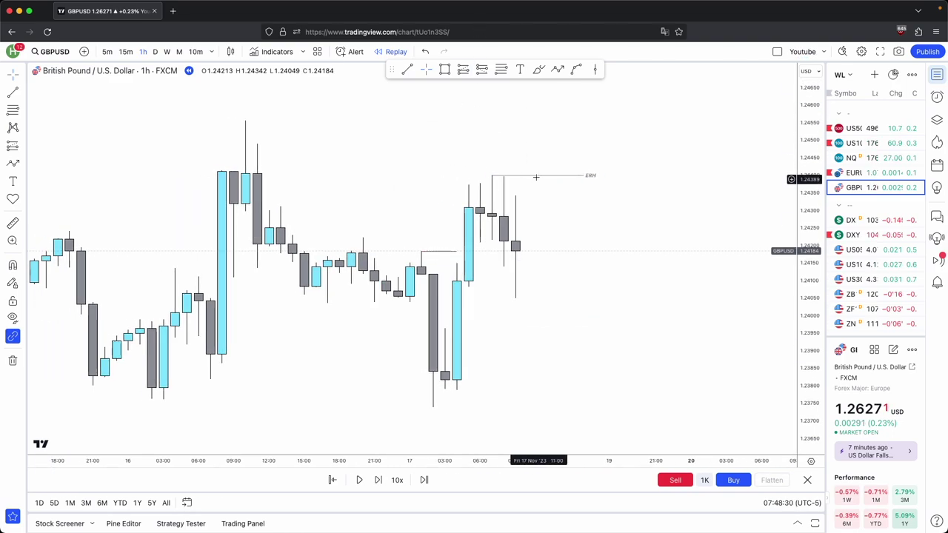
scroll(535, 179, "up", 1)
left_click_drag(506, 255, 504, 266)
left_click_drag(489, 324, 491, 318)
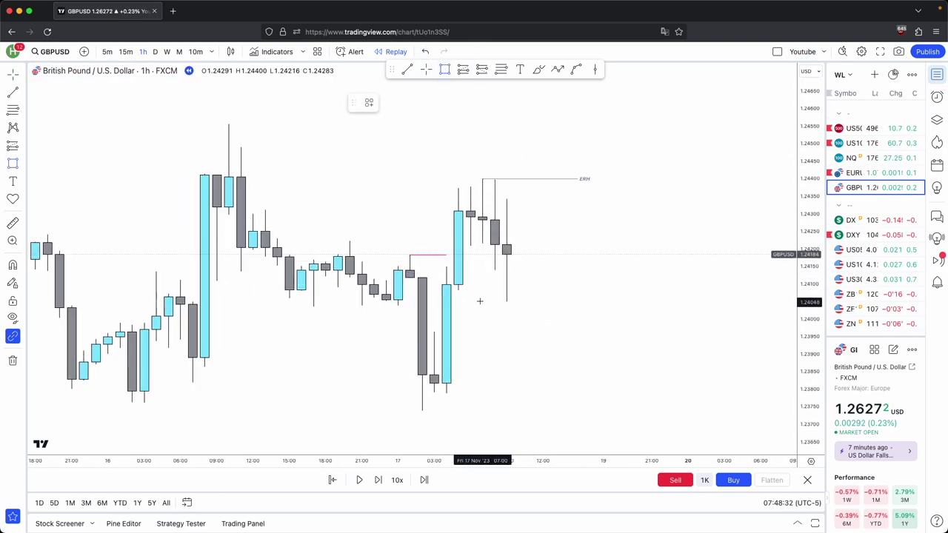
left_click(449, 273, "super")
left_click(470, 252, "super")
left_click_drag(470, 257, 579, 265)
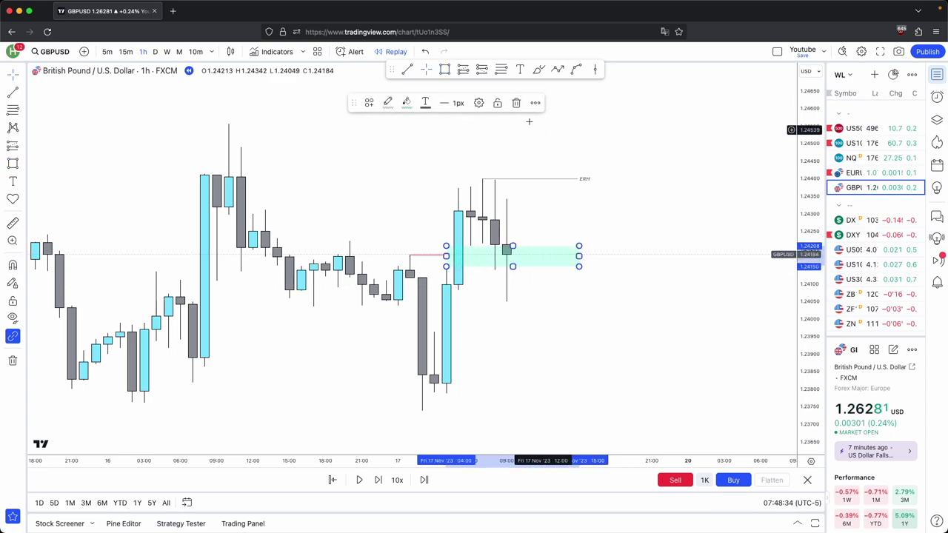
left_click(518, 103)
Draw a green rectangle from 17 Nov 03:00 to about 16:00, between about 1.23964 and 1.24082.
left_click(436, 308)
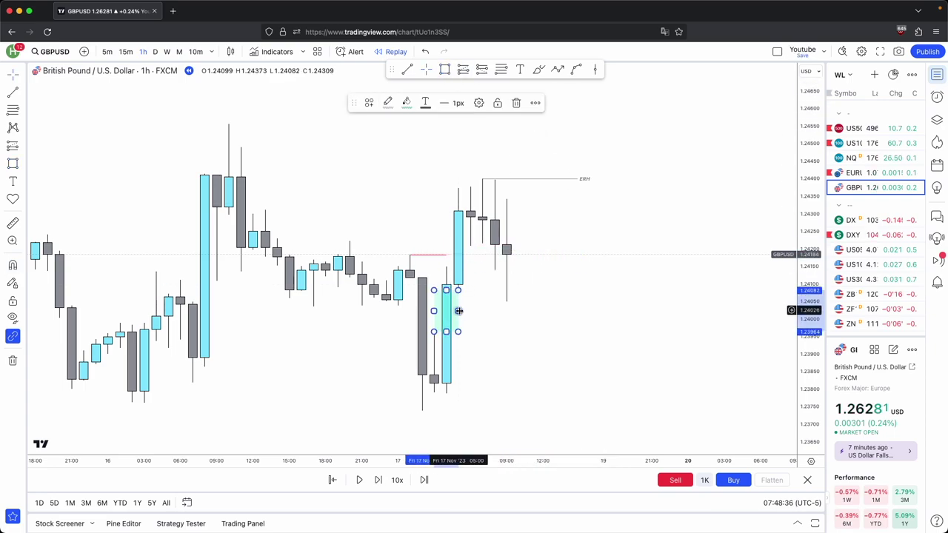
left_click(594, 327)
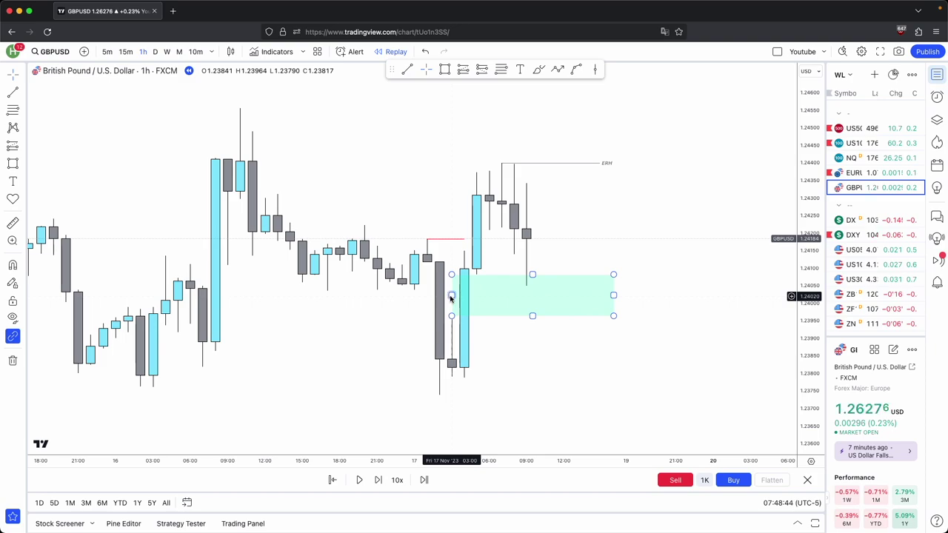
left_click_drag(452, 296, 436, 301)
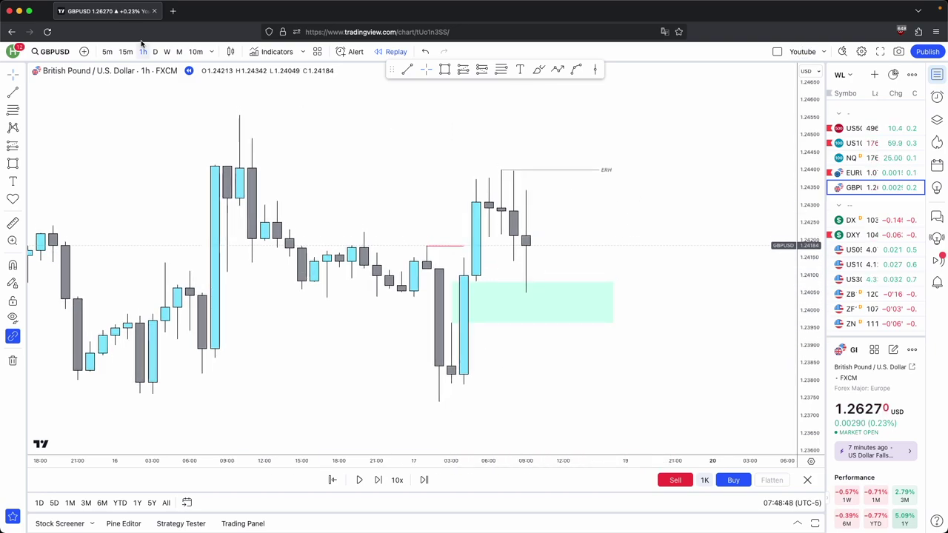
Switch to the 5m chart and advance the replay bar by bar to the 17 Nov 10:35 candle.
left_click(105, 52)
scroll(643, 216, "down", 5)
left_click_drag(645, 230, 631, 249)
left_click(378, 480)
left_click(377, 480)
left_click(378, 480)
left_click(378, 479)
left_click(378, 480)
left_click(378, 480)
left_click(378, 480)
left_click(378, 480)
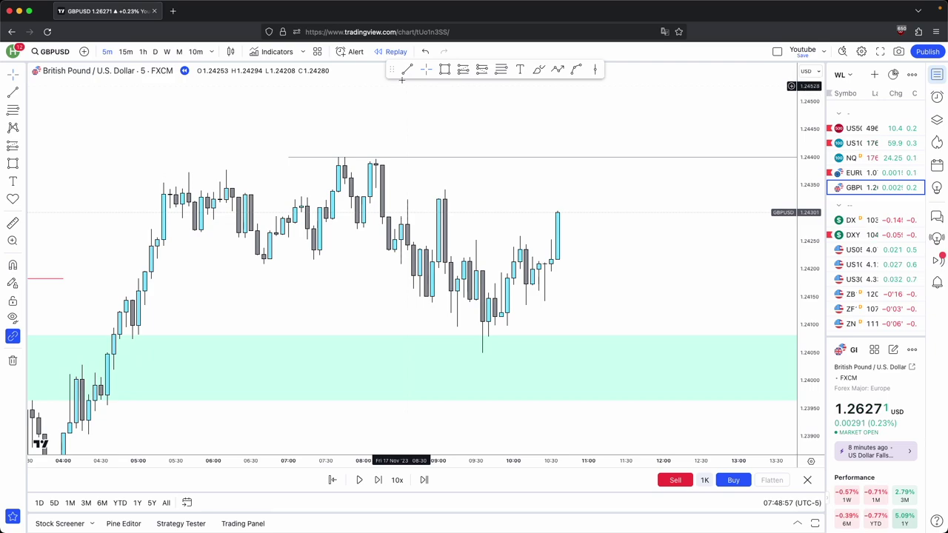
Draw a horizontal line at about 1.24252 starting from the 09:30 candle's high.
left_click(545, 241)
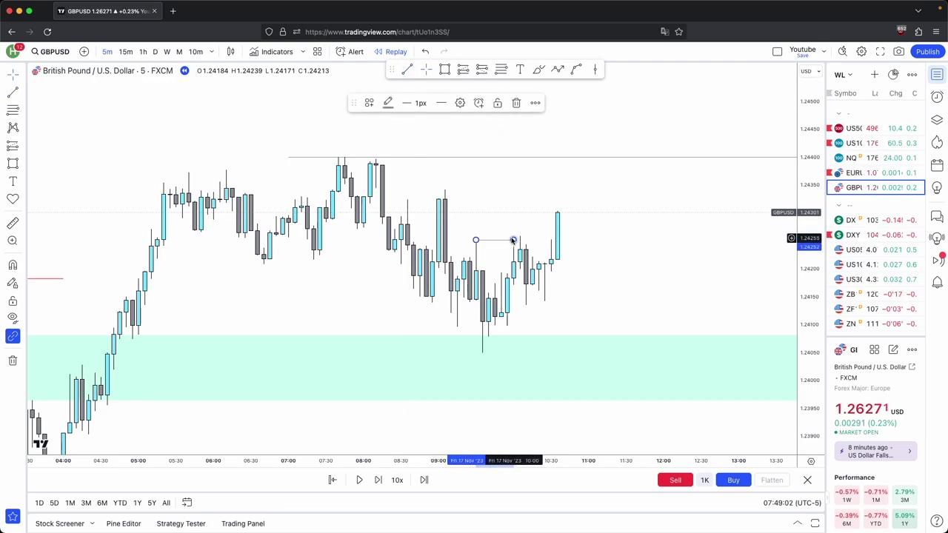
left_click(571, 259)
left_click(545, 241)
left_click(575, 228)
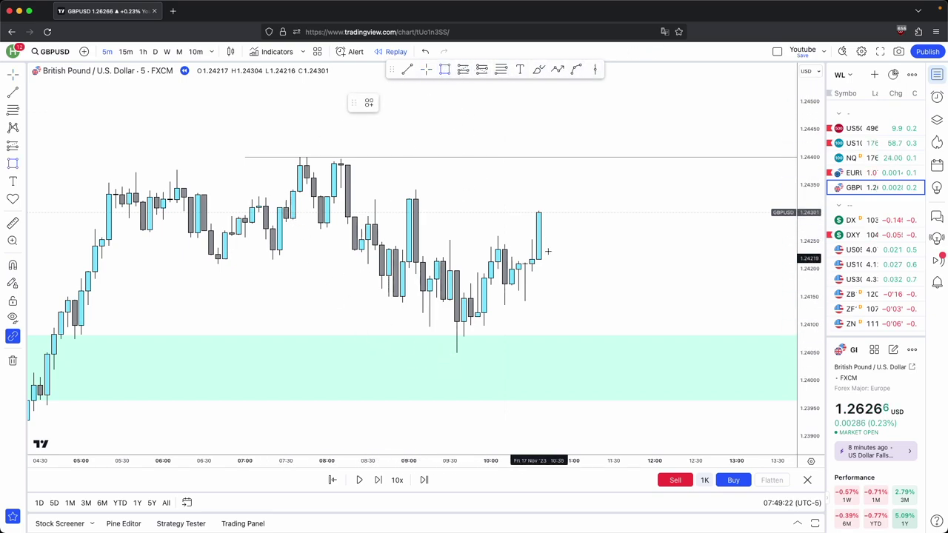
Draw a green rectangle from about 09:15 to 11:00, between about 1.24146 and 1.24214.
left_click(448, 300, "super")
left_click(437, 262, "super")
left_click_drag(449, 281, 597, 287)
left_click_drag(431, 265, 423, 266)
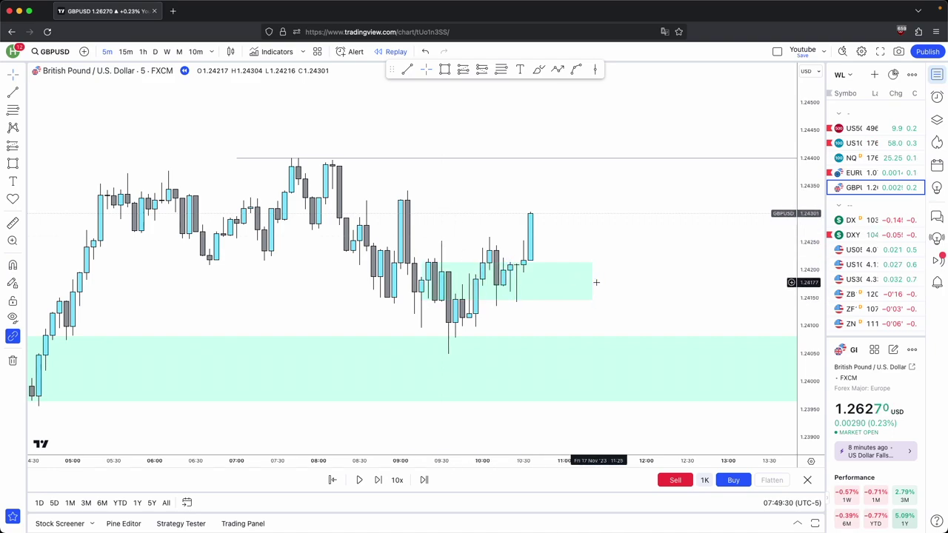
left_click_drag(566, 283, 572, 282)
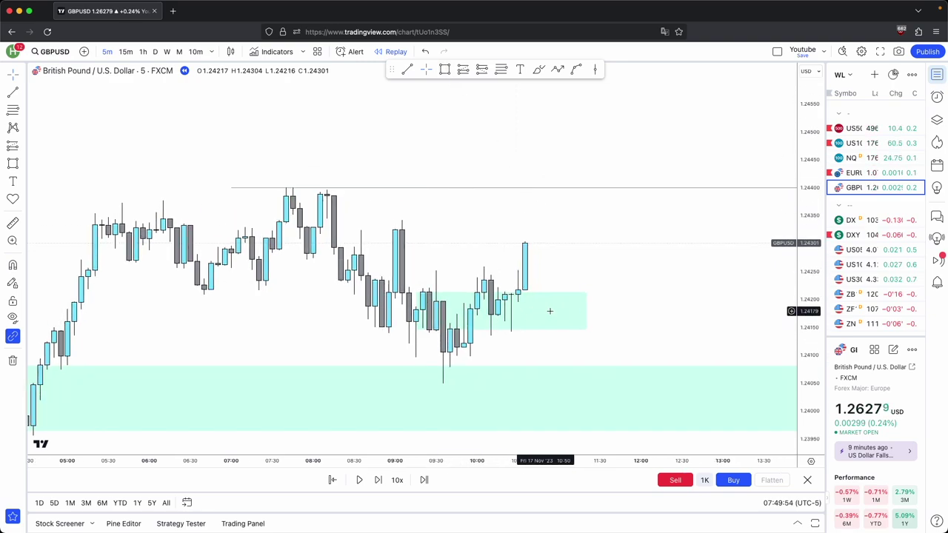
left_click_drag(586, 311, 558, 313)
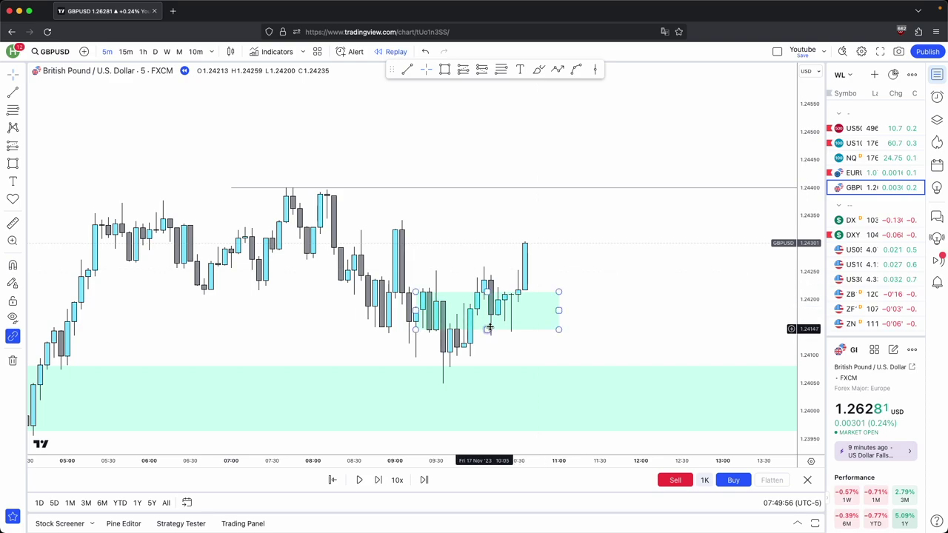
left_click(482, 148)
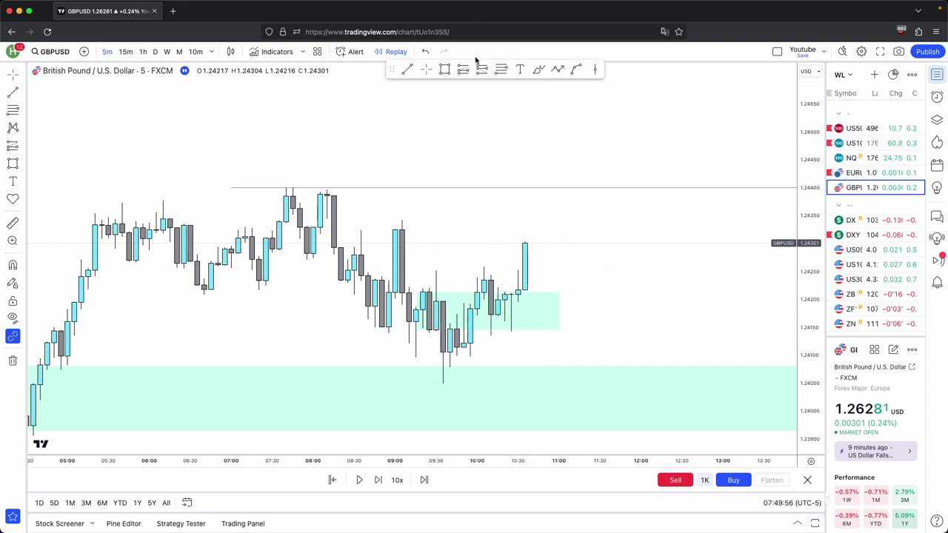
Place a long position at the 10:10 candle with entry 1.24201, stop 1.24082 and target 1.24401 on the ERH line.
left_click(495, 326)
left_click_drag(524, 339, 514, 307)
left_click_drag(490, 245, 490, 186)
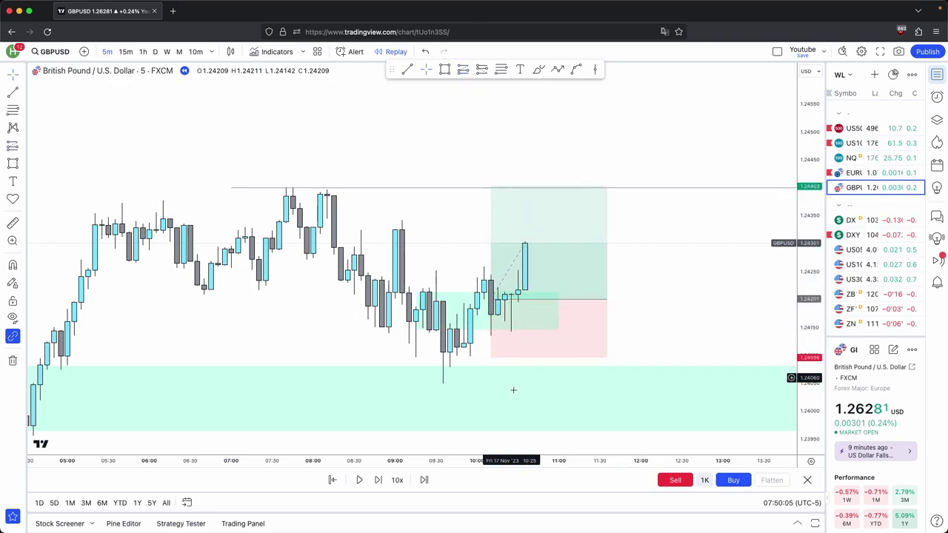
left_click_drag(489, 357, 494, 382)
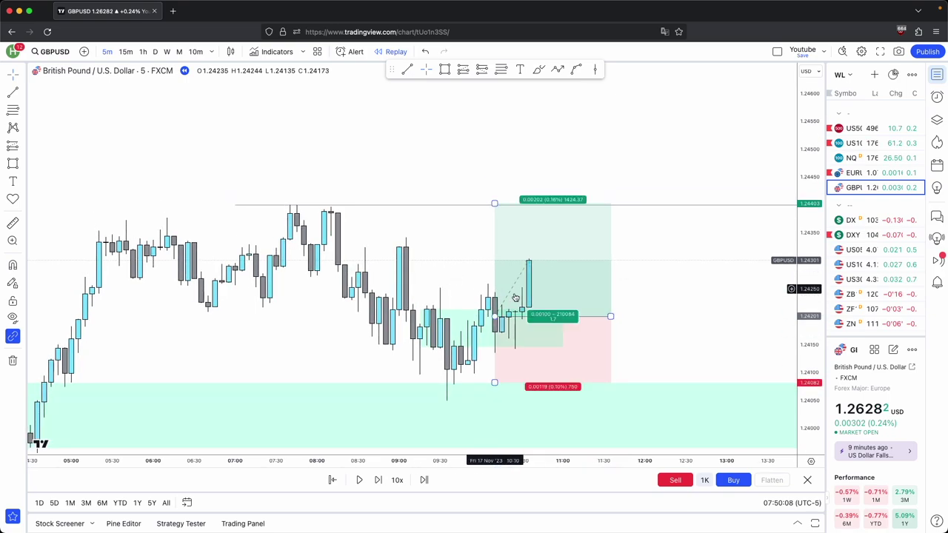
left_click_drag(495, 203, 211, 200)
left_click(485, 216)
left_click_drag(541, 215, 799, 242)
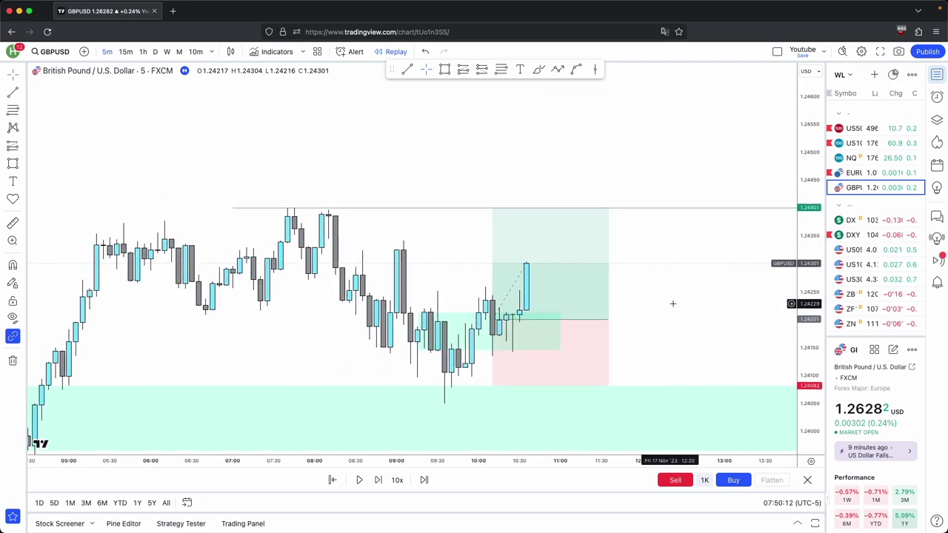
Remove the long position and advance the 5m replay by one bar to the 10:40 candle.
left_click(595, 313)
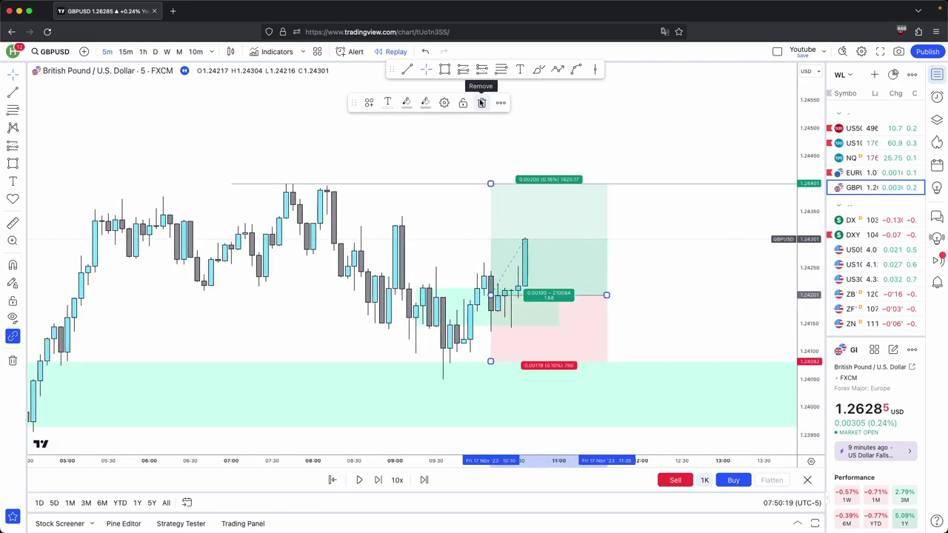
left_click(514, 161)
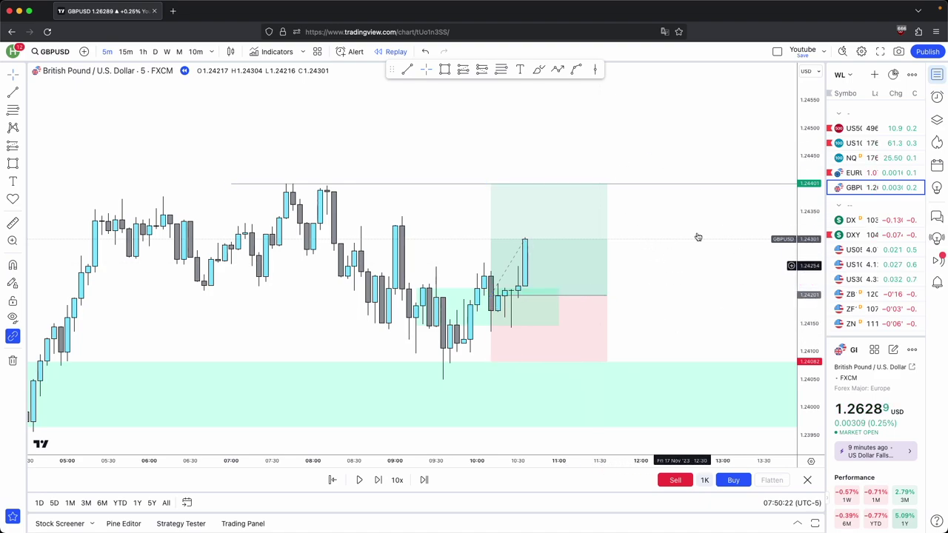
left_click(573, 263)
left_click(483, 102)
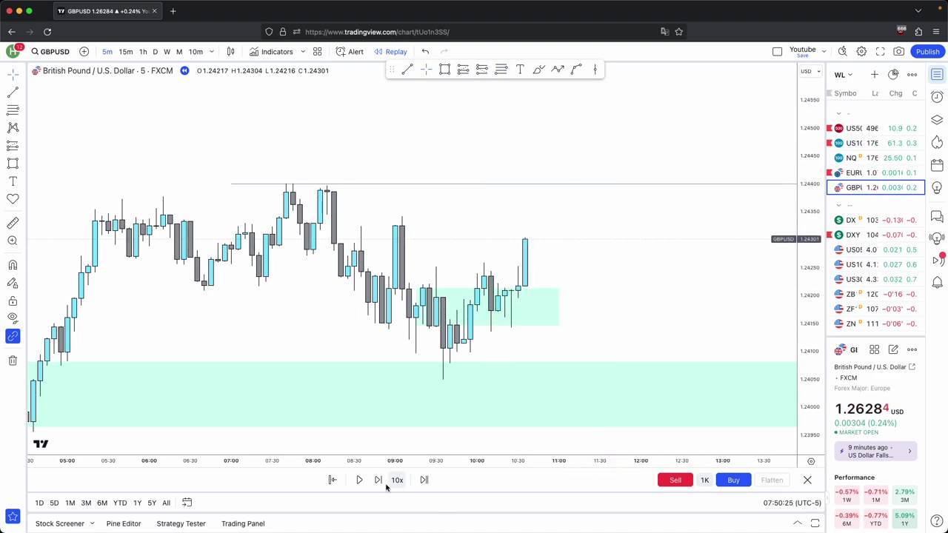
left_click(378, 483)
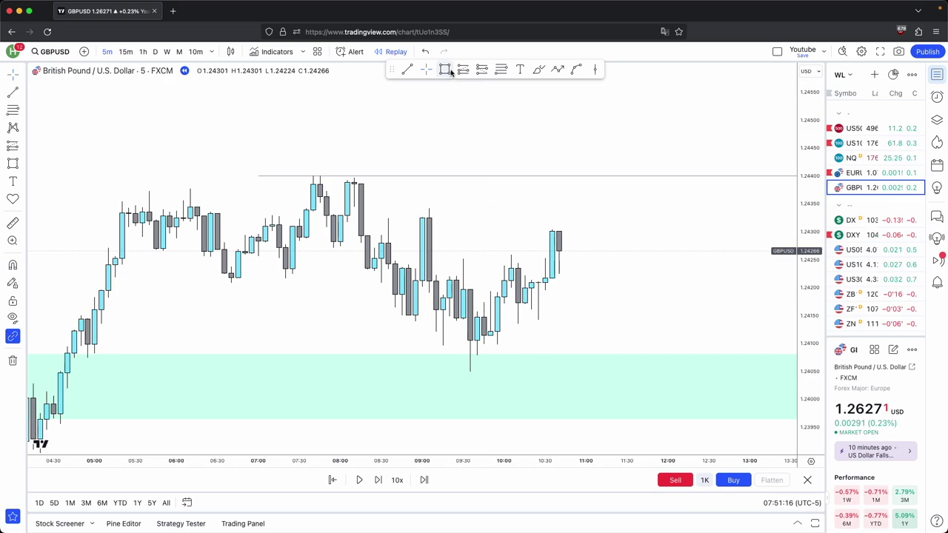
Draw a green rectangle from 08:55 to about 12:05, between about 1.24151 and 1.24325.
left_click(449, 70)
left_click_drag(414, 314, 415, 218)
left_click_drag(415, 267, 647, 295)
left_click_drag(647, 295, 680, 295)
left_click(567, 204)
left_click_drag(567, 203, 496, 193)
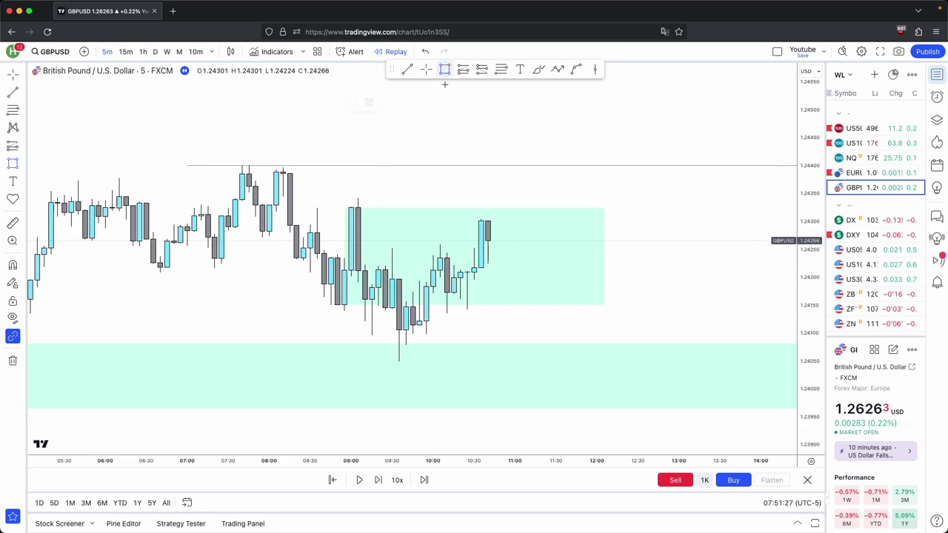
Draw a green rectangle from about 10:10 to 13:05, between about 1.24172 and 1.24233, and remove the larger one starting at 08:55.
mouse_move(446, 258)
left_mouse_down()
mouse_move(686, 306)
mouse_move(647, 309)
left_mouse_up()
left_click(563, 258)
left_click_drag(562, 258, 386, 258)
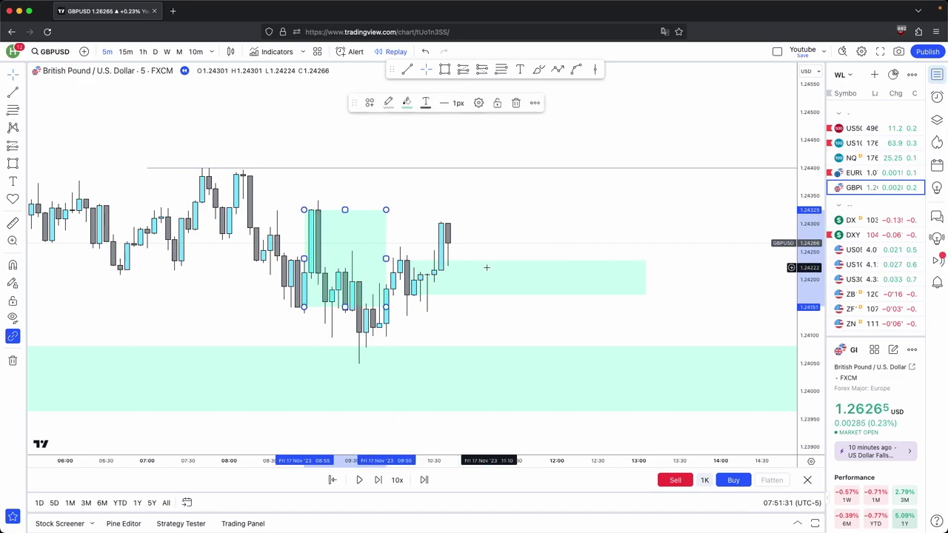
left_click(487, 266)
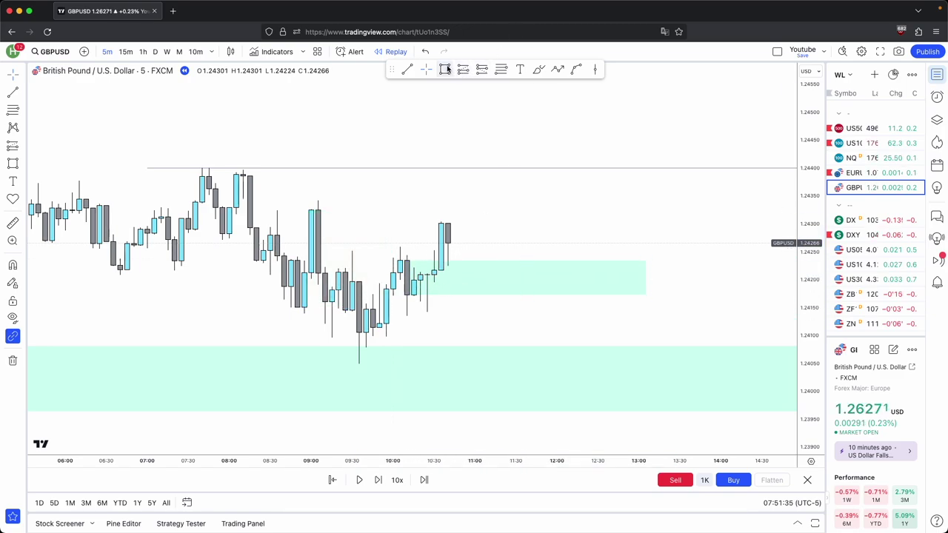
left_click(445, 69)
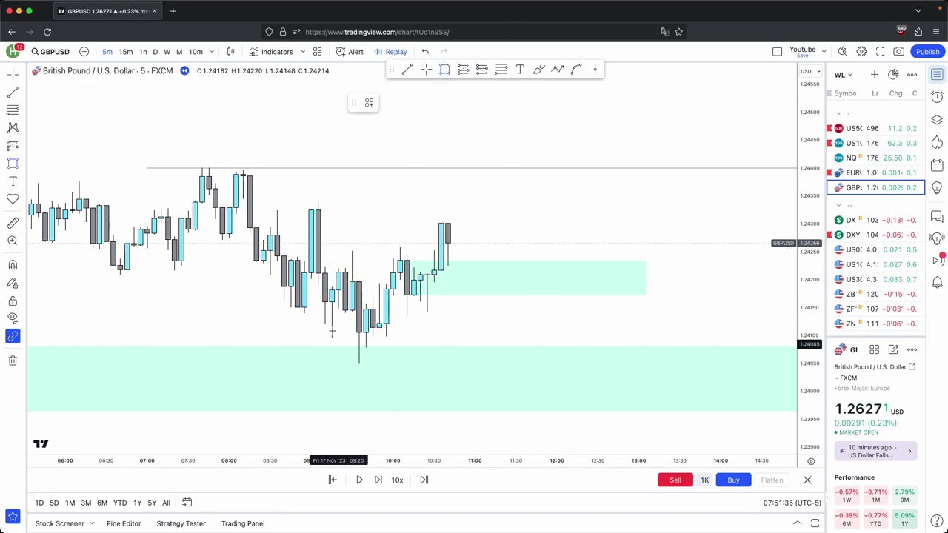
left_click(339, 272)
left_click(351, 310)
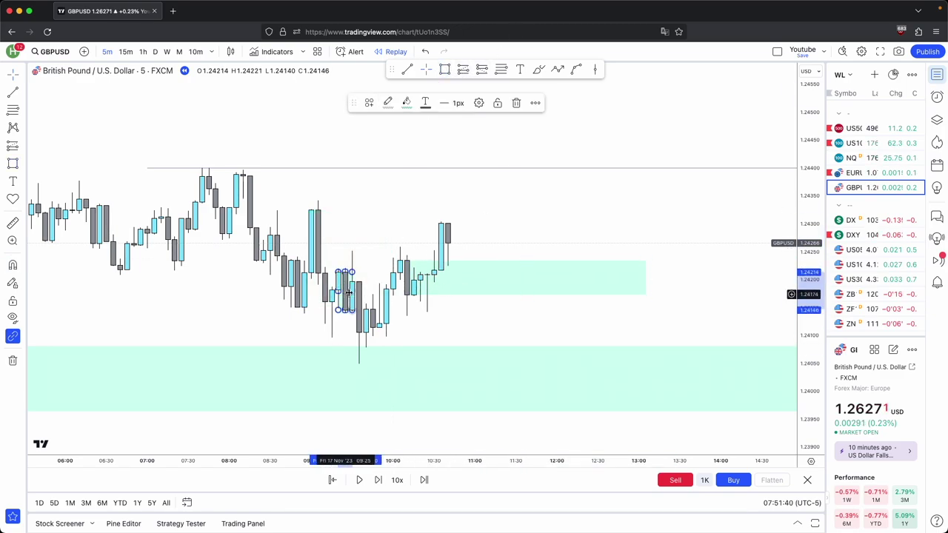
left_click_drag(352, 292, 576, 321)
key("ctrl+z")
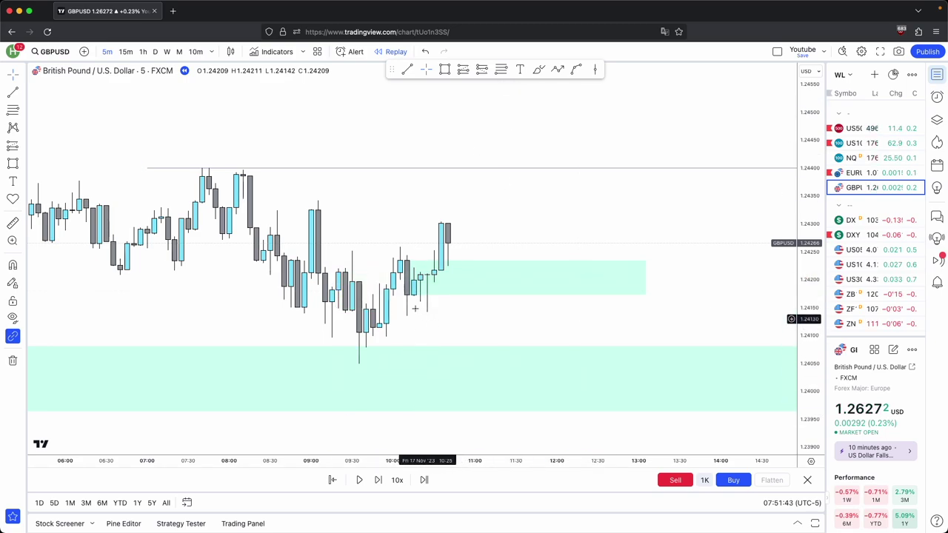
Advance the 5m replay bar by bar to the 17 Nov 11:20 candle, into the smaller green zone.
left_click(378, 480)
left_click(378, 480)
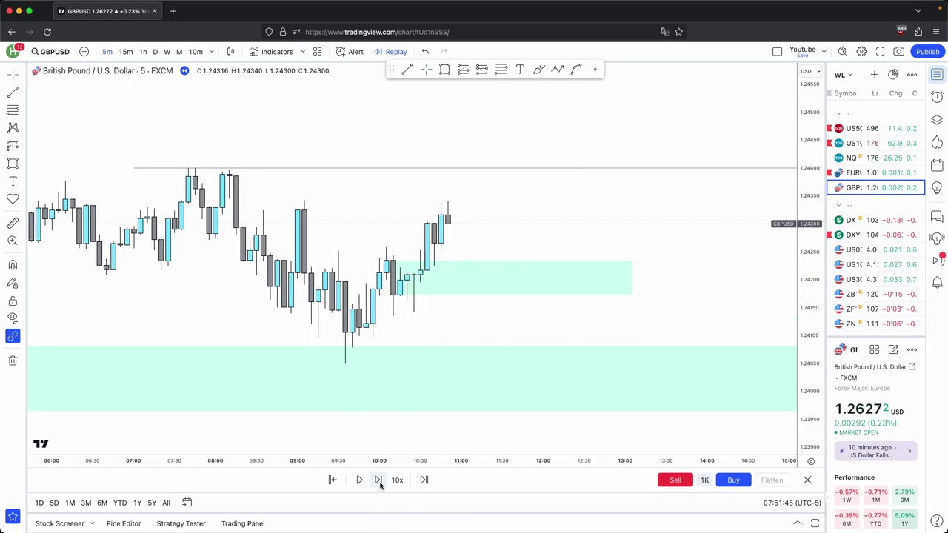
left_click(377, 480)
left_click(377, 479)
left_click(377, 479)
left_click(378, 480)
left_click(377, 479)
left_click(378, 479)
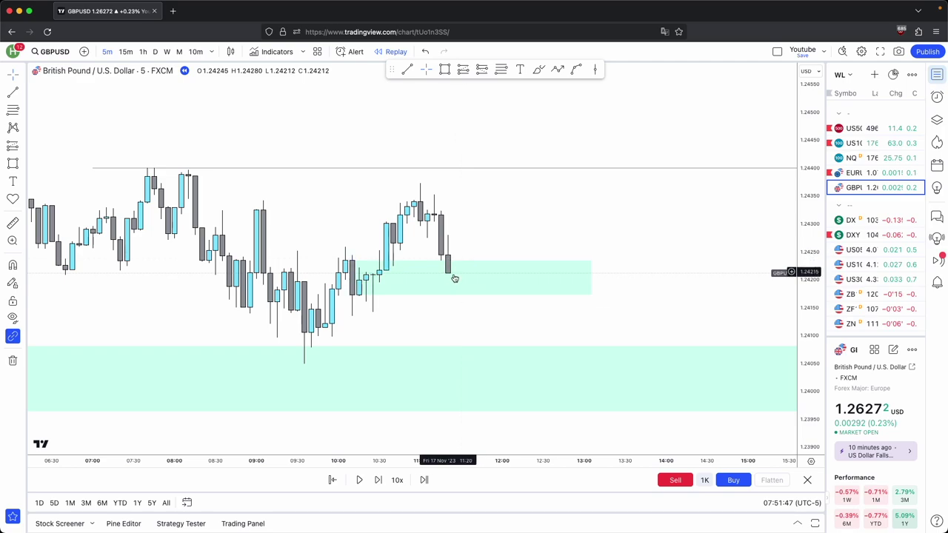
Shorten the smaller green zone so that it ends at about 11:45.
left_click_drag(588, 277, 479, 277)
left_click(506, 271)
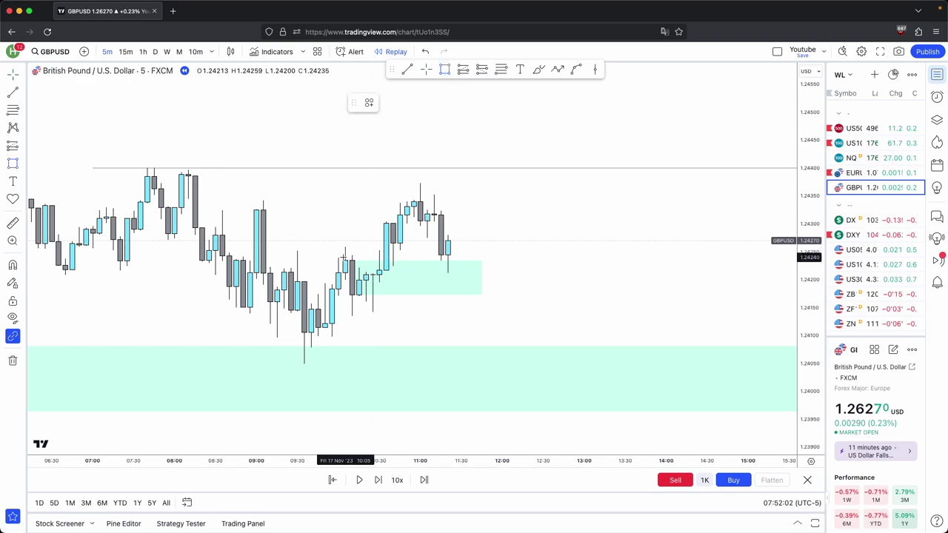
Try rectangles around the candles near 10:05 to 10:30 and over the pullback from about 11:00, removing each one.
left_click(341, 257)
left_click(379, 317)
left_click(515, 103)
left_click(444, 69)
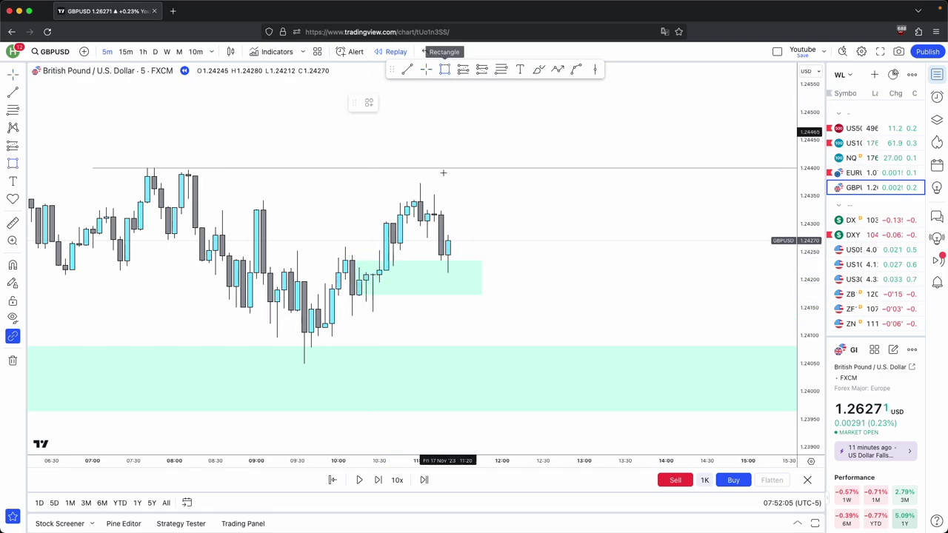
left_click(414, 218)
left_click_drag(456, 257, 470, 275)
left_click(518, 108)
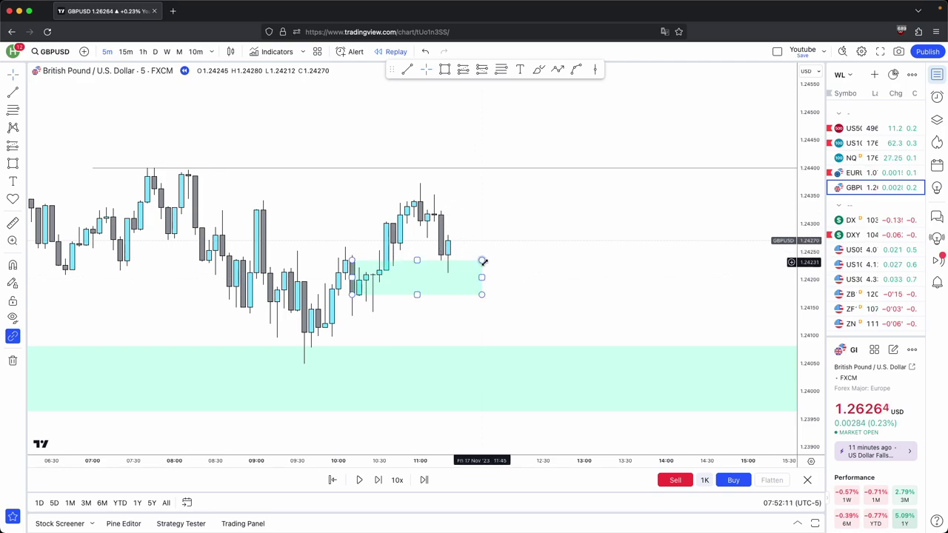
Extend the smaller green zone so that it ends at about 12:10.
scroll(497, 248, "left", 1)
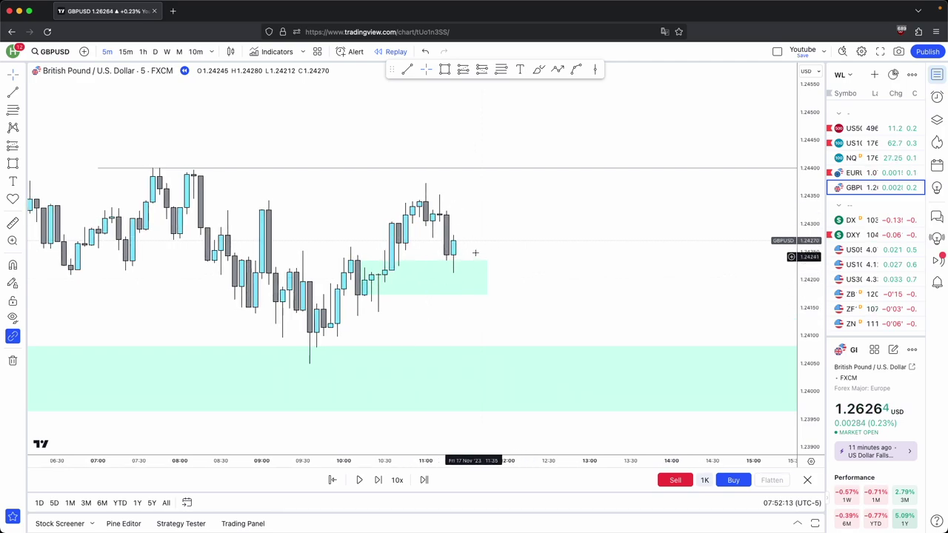
left_click_drag(422, 207, 425, 227)
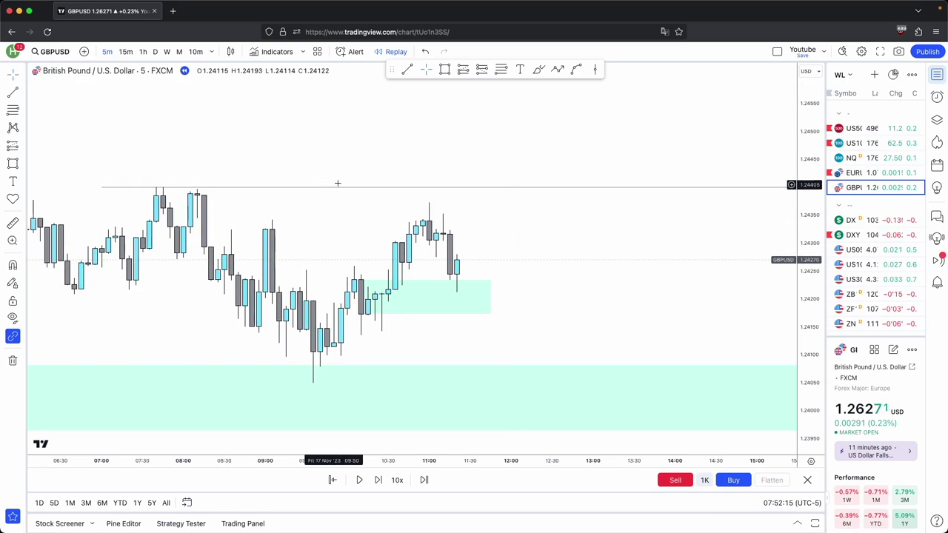
left_click_drag(483, 251, 504, 239)
left_click_drag(513, 284, 545, 284)
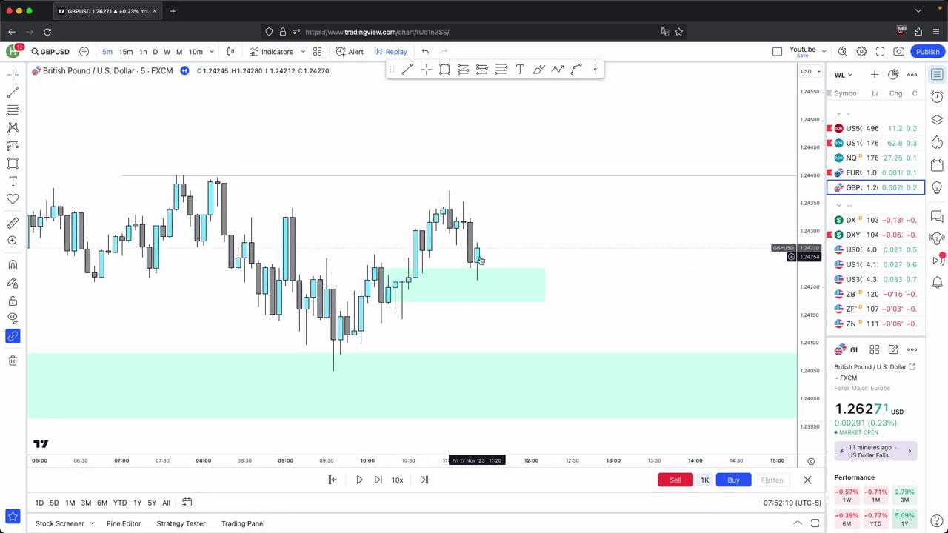
Place a long position at 11:20 with entry about 1.24234, stop about 1.24140 and target at the 1.24400 line.
left_click(481, 69)
left_click(477, 238)
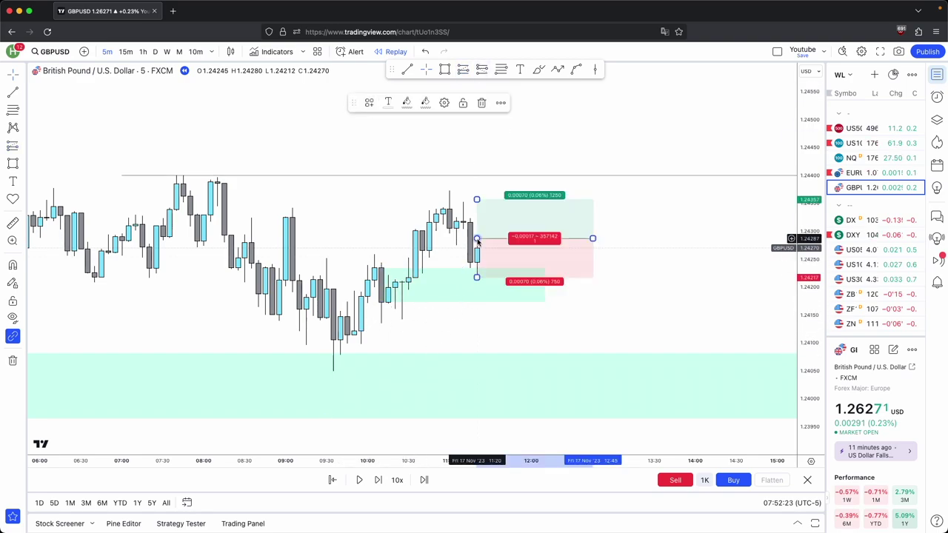
left_click_drag(477, 240, 477, 269)
left_click_drag(476, 308, 477, 320)
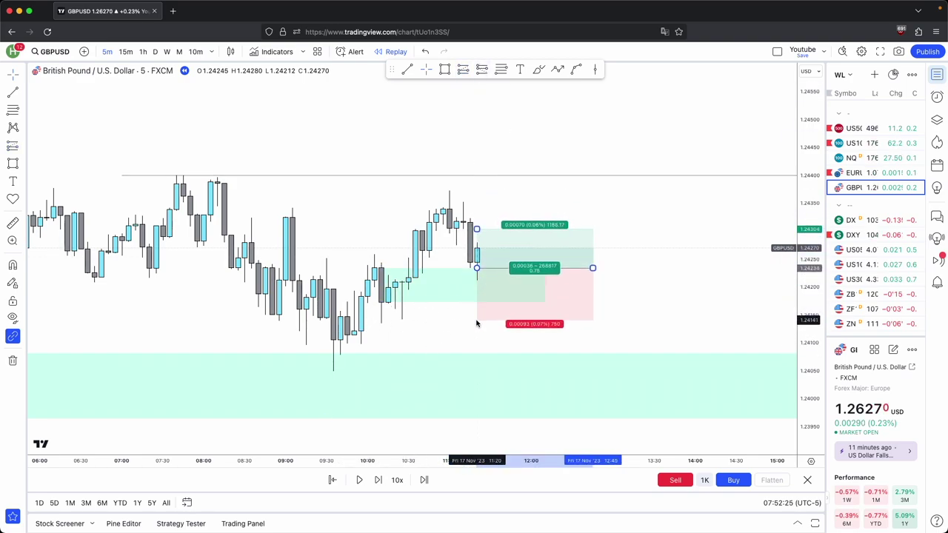
left_click_drag(476, 225, 478, 174)
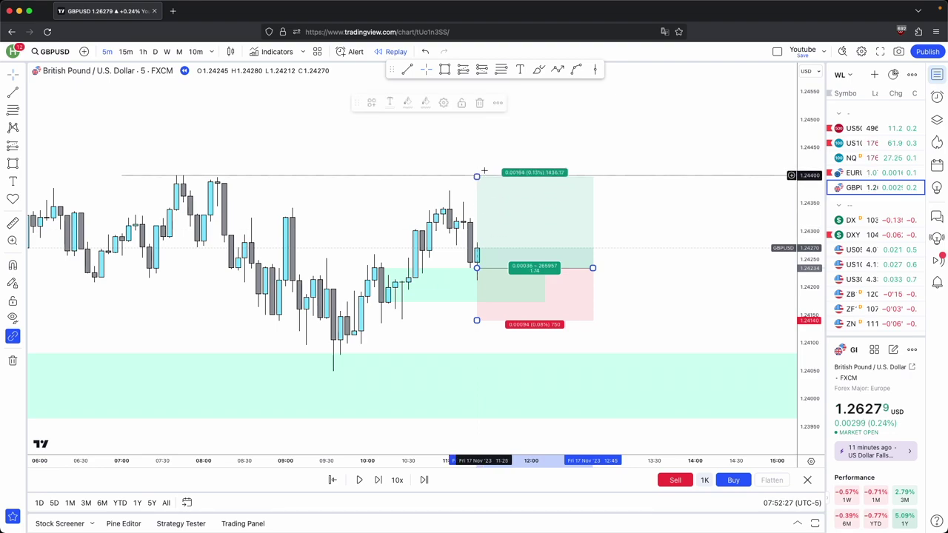
Advance the 5m replay bar by bar to about the 13:25 candle, past the long position's target.
scroll(541, 161, "left", 5)
left_click(379, 479)
left_click(379, 479)
left_click(379, 479)
left_click(378, 480)
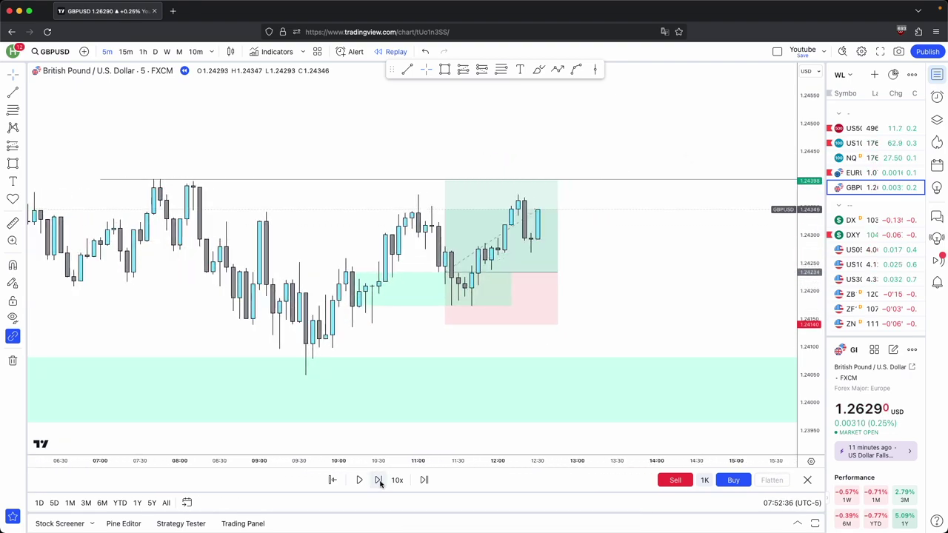
left_click(378, 479)
left_click(379, 479)
left_click(379, 479)
left_click(378, 480)
scroll(703, 215, "down", 4)
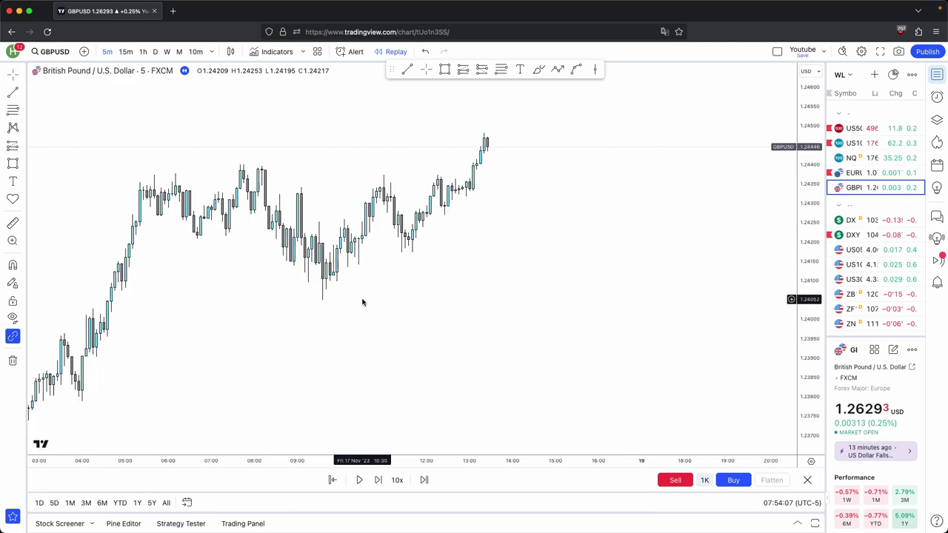
Switch to the 1h chart and restart the replay so that it ends at the 17 Nov 12:00 candle.
scroll(445, 274, "left", 2)
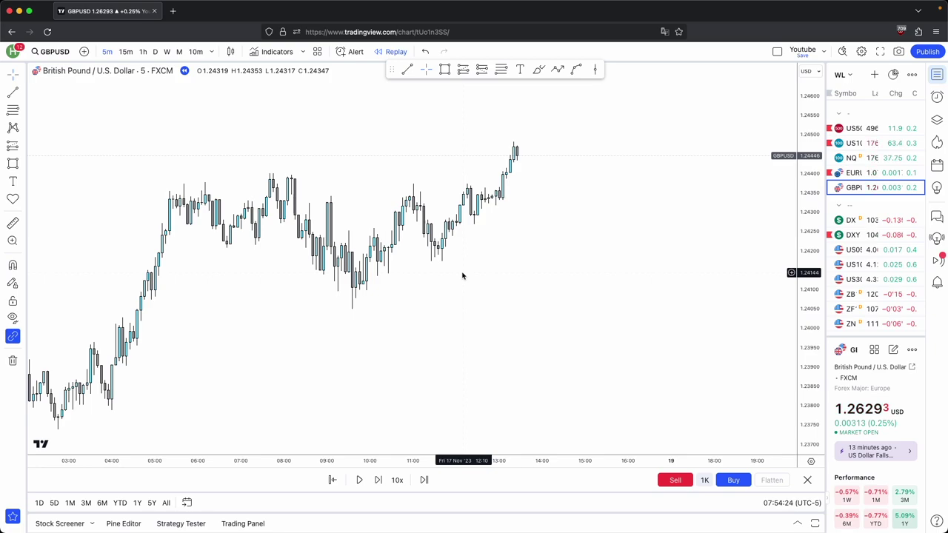
left_click_drag(463, 275, 473, 294)
left_click(143, 52)
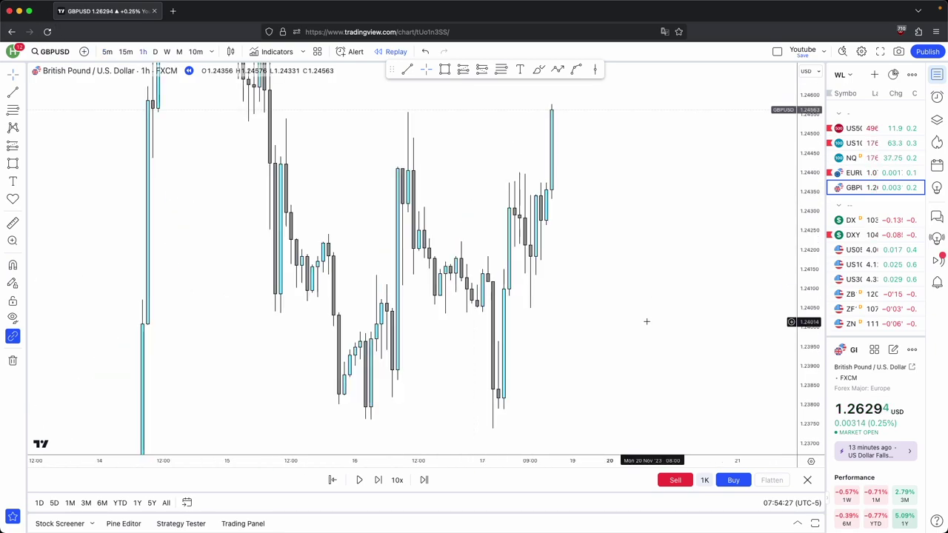
scroll(641, 317, "up", 5)
left_click_drag(489, 294, 592, 287)
scroll(582, 287, "up", 4)
left_click_drag(538, 300, 599, 298)
left_click_drag(504, 308, 446, 325)
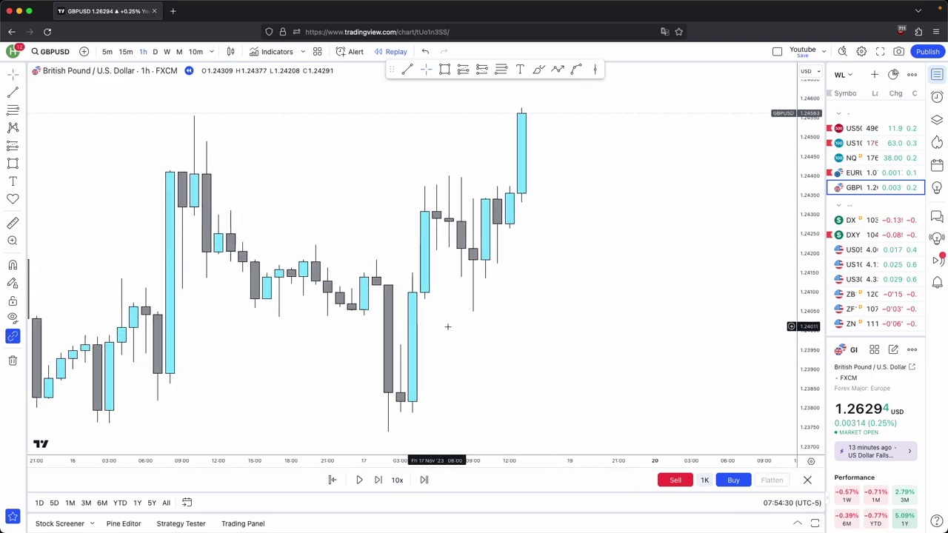
left_click(332, 480)
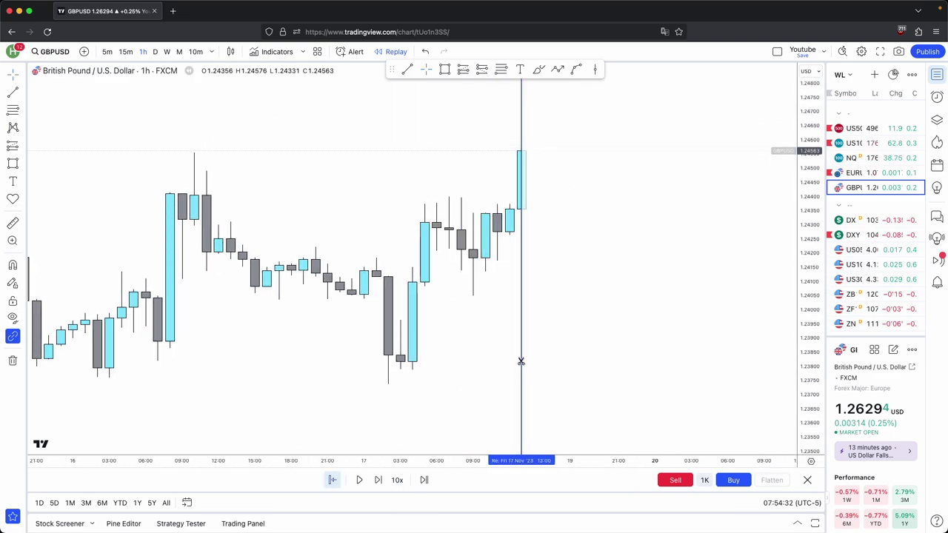
left_click(565, 360)
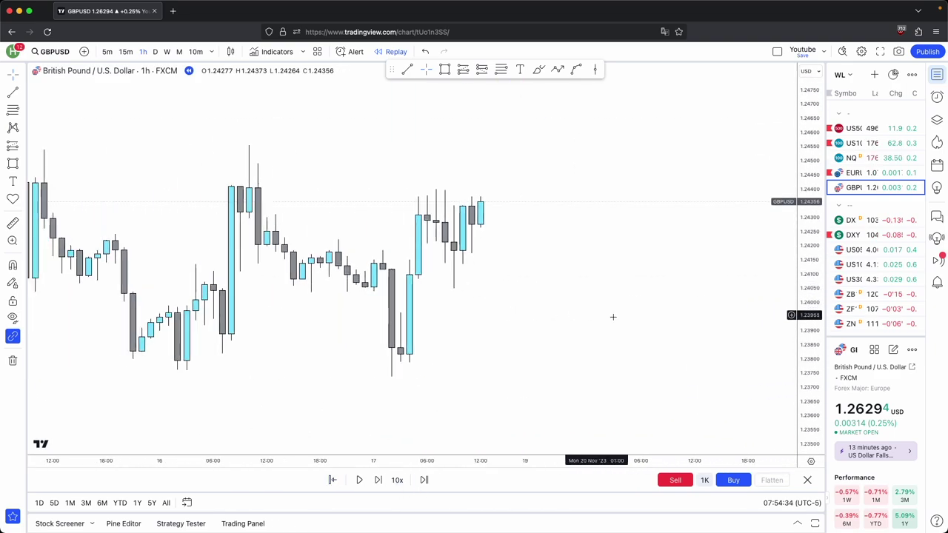
Draw a short horizontal line from the 17 Nov 01:00 candle's high at 1.24183 to about 04:00.
left_click(407, 69)
left_click(351, 254, "super")
left_click(377, 254, "shift")
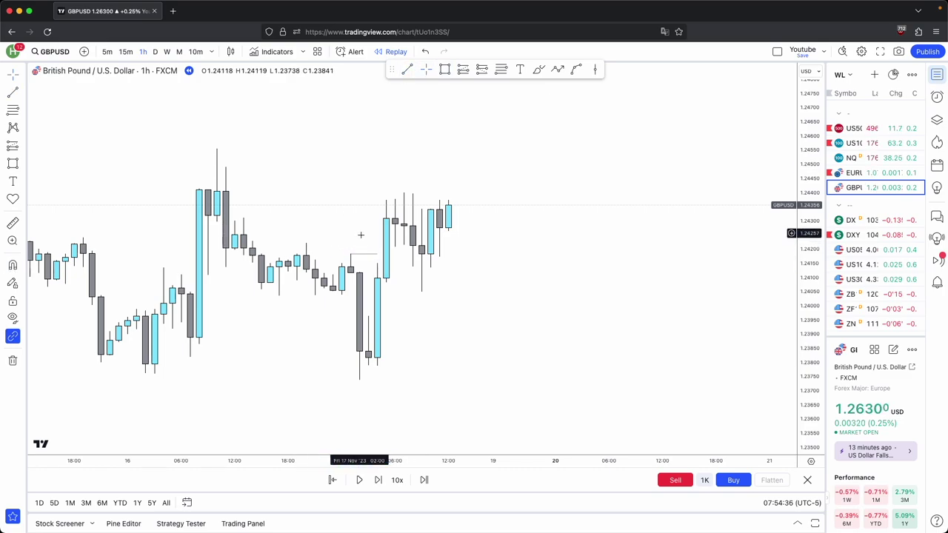
Draw a horizontal line from the 17 Nov 07:00 high at about 1.24400, reaching beyond the last candle.
left_click_drag(360, 235, 443, 228)
left_click_drag(814, 266, 812, 296)
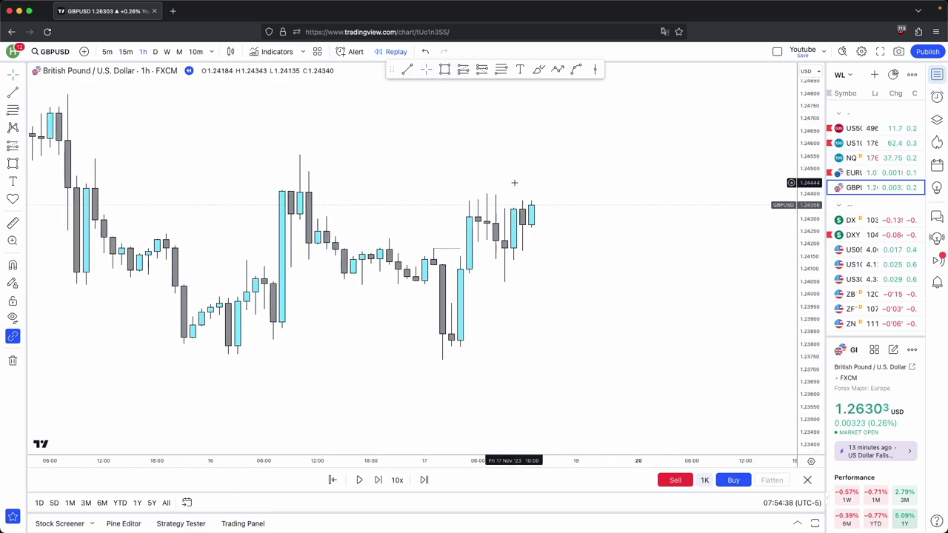
left_click(489, 185, "super")
left_click(621, 192, "shift")
left_click(546, 190)
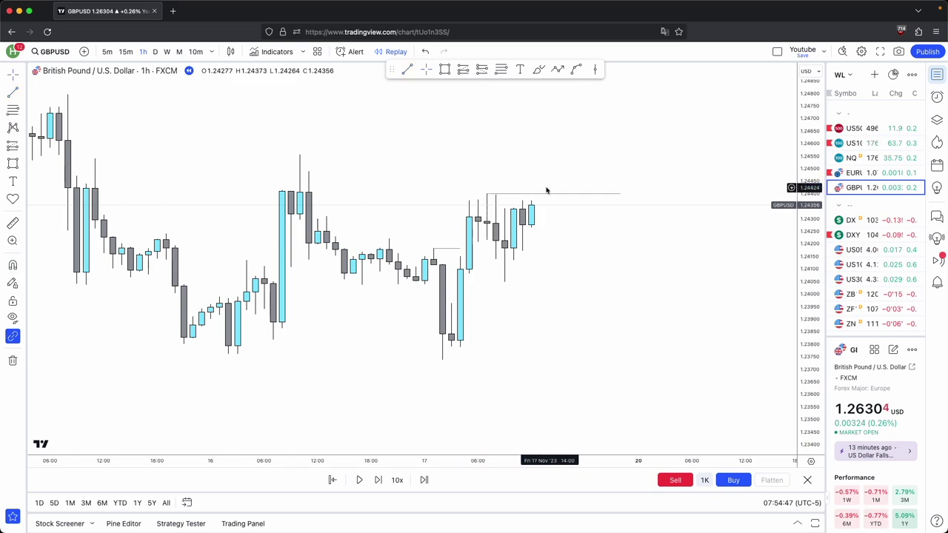
Draw a horizontal line from the 17 Nov 02:00 candle's low at 1.23738 and delete it.
left_click(408, 69)
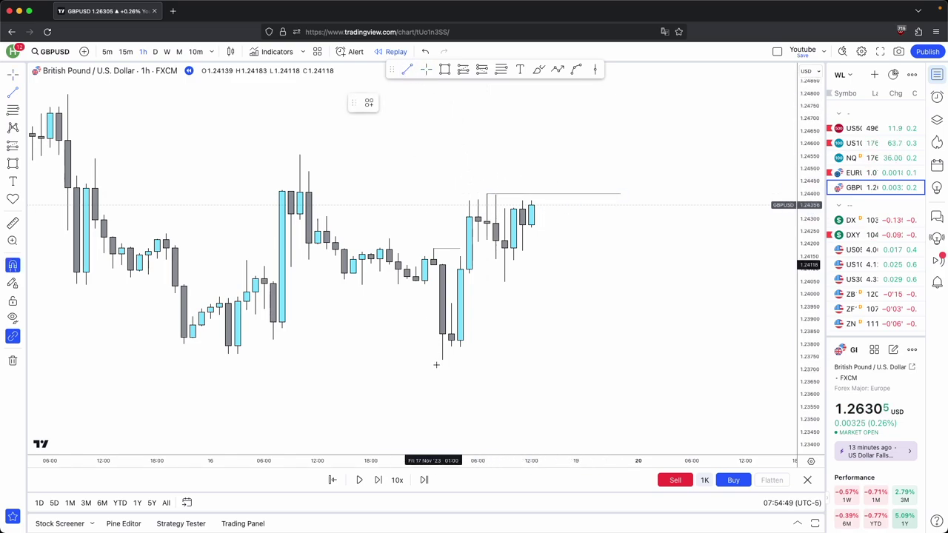
left_click_drag(442, 360, 540, 360)
left_click(647, 361, "shift")
left_click(622, 324)
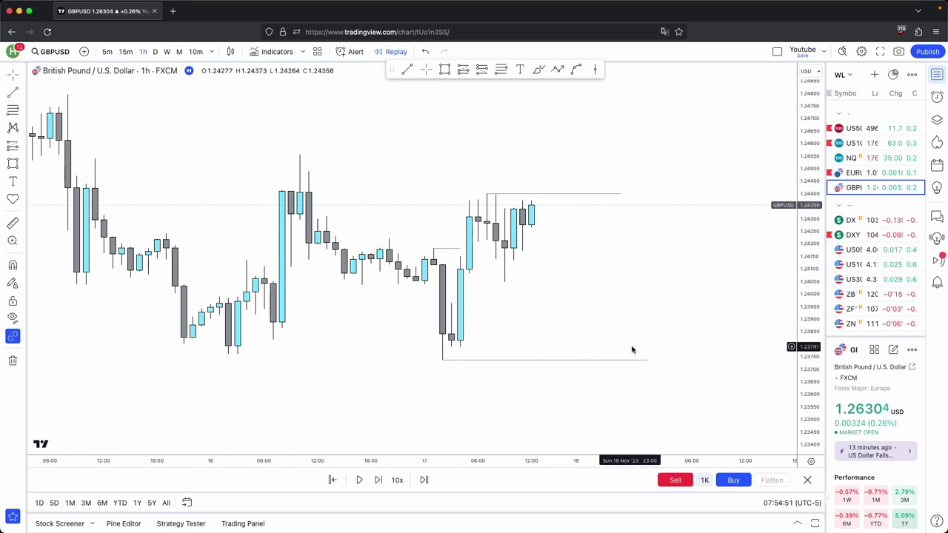
left_click(536, 359)
key("Delete")
Rewind the 1h replay so that it ends at the 17 Nov 09:00 candle.
left_click_drag(491, 293, 487, 299)
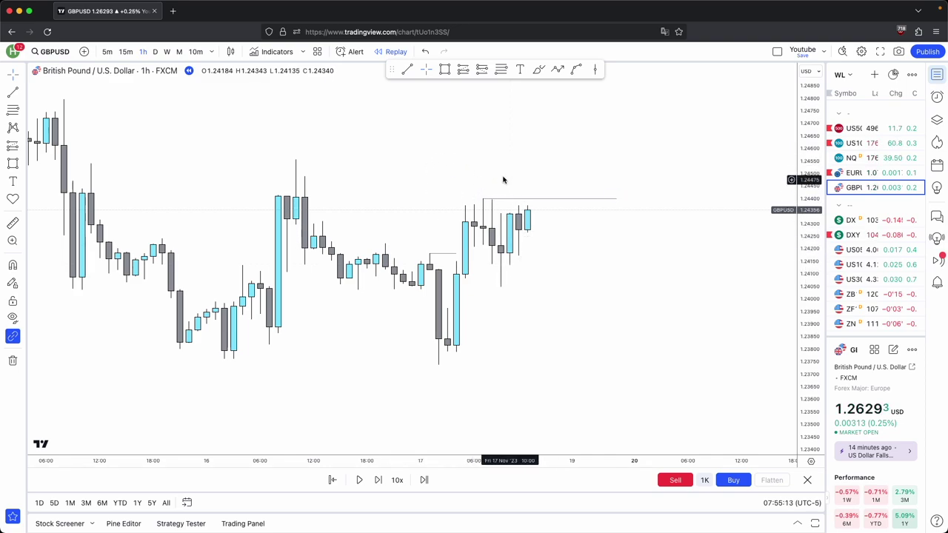
scroll(556, 232, "up", 2)
left_click(332, 479)
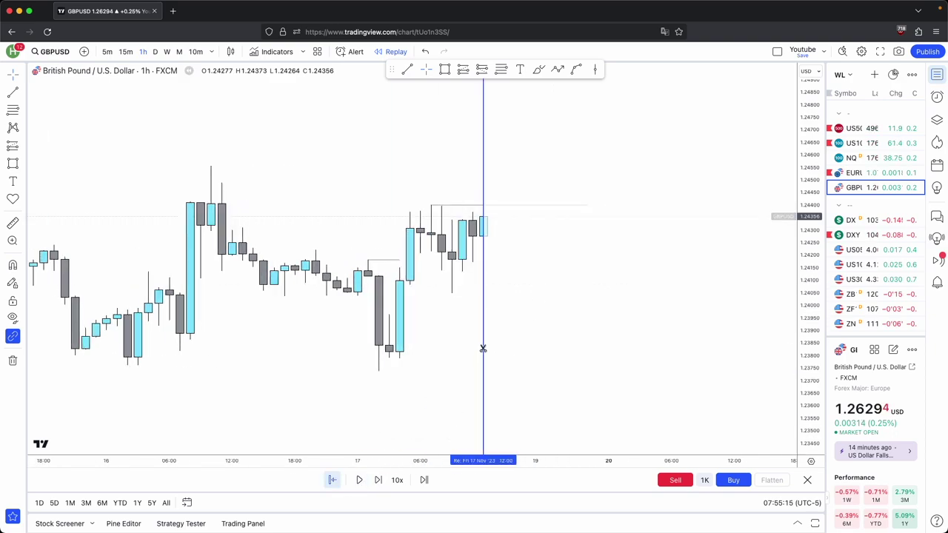
left_click(462, 349)
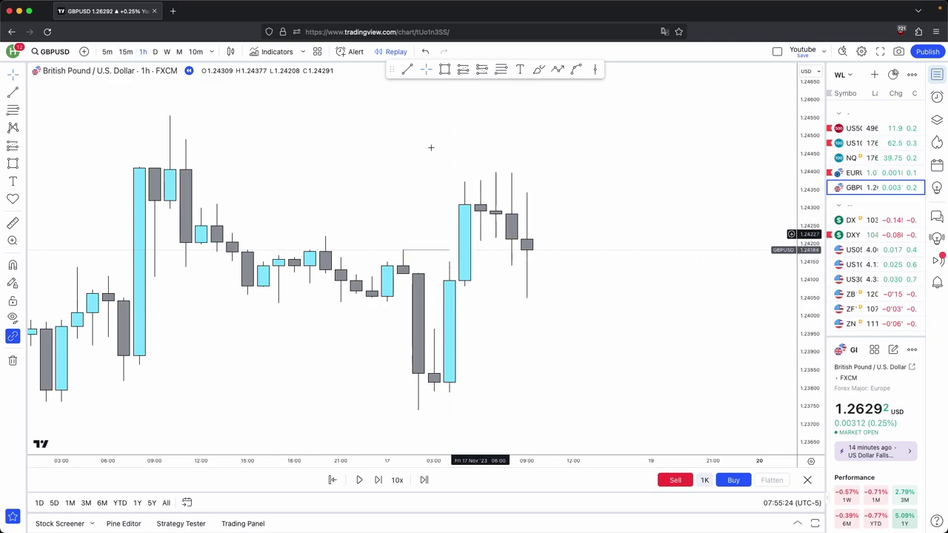
Draw a green rectangle from 17 Nov 03:00 to 16:00 between about 1.23964 and 1.24082, and switch to the 5m chart.
mouse_move(438, 331)
left_mouse_down()
mouse_move(464, 286)
mouse_move(635, 307)
left_mouse_up()
left_click(332, 125)
left_click(105, 52)
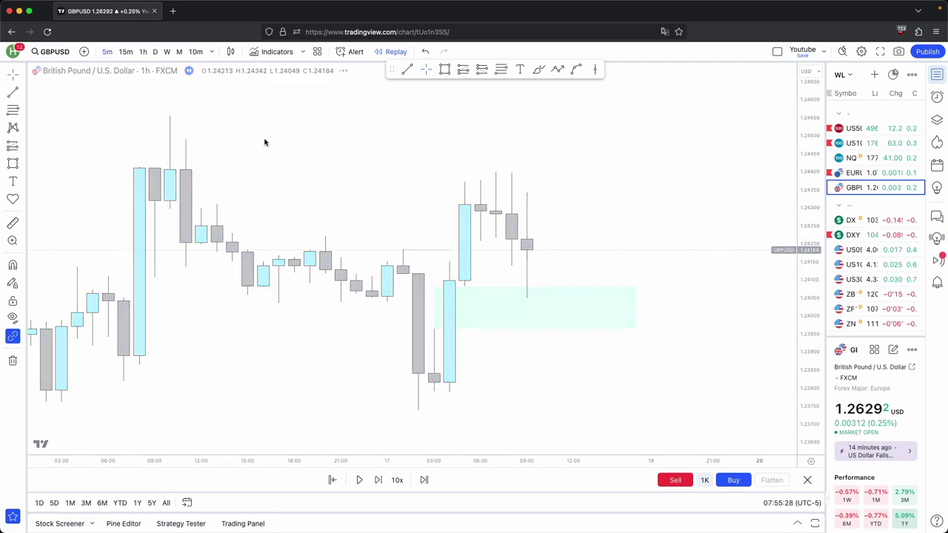
scroll(676, 222, "up", 3)
left_click_drag(717, 221, 607, 228)
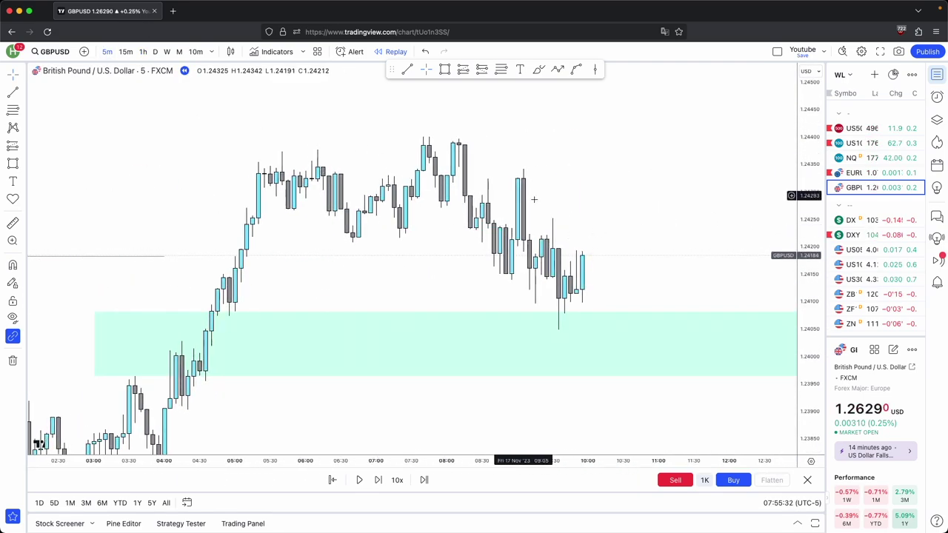
left_click_drag(604, 289, 578, 229)
left_click_drag(813, 341, 810, 416)
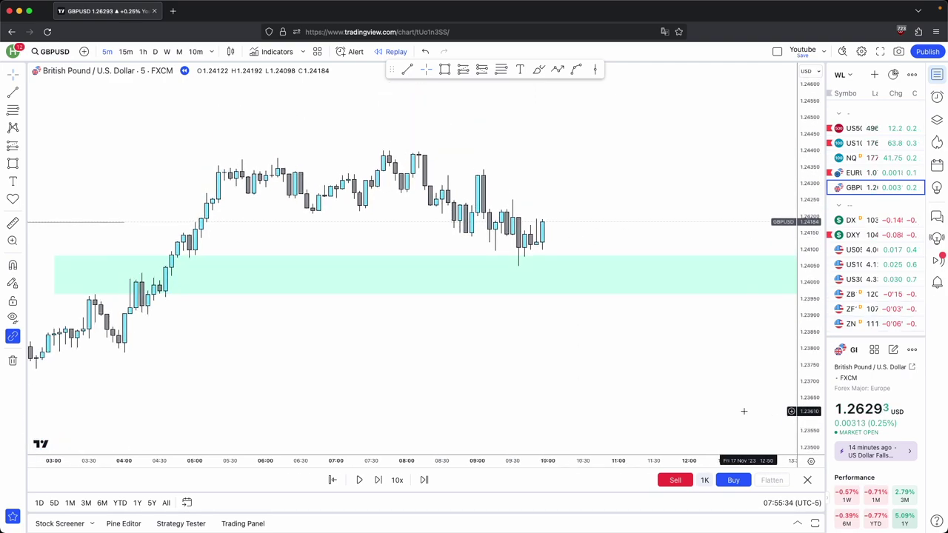
scroll(741, 412, "down", 4)
Draw a green rectangle from 05:10 to 07:25 between about 1.24194 and 1.24380, and remove the large zone starting at 03:00.
left_click(493, 235)
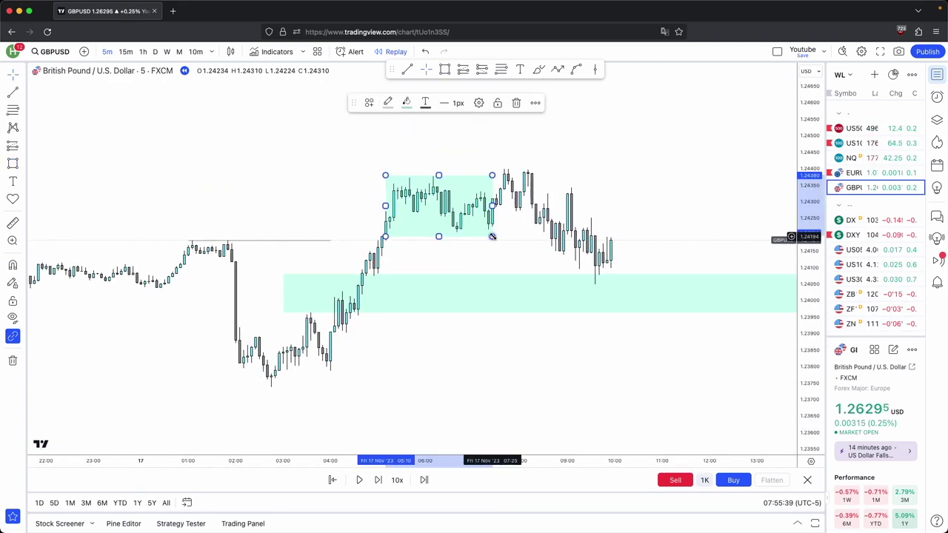
left_click(511, 238)
left_click(513, 276)
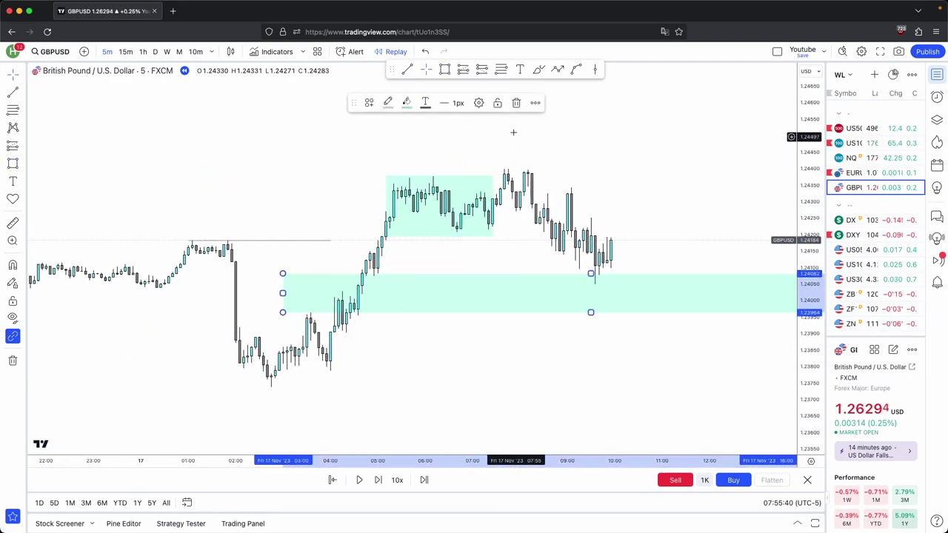
left_click(514, 103)
Draw green rectangles around the candles from about 04:45 to 05:05 and from about 04:00 to 04:45.
left_click(444, 70)
left_click(365, 252)
left_click(381, 271)
key("Delete")
left_click(444, 70)
left_click(330, 289)
left_click(366, 319)
left_click(424, 284)
Draw a green rectangle around the lows from 02:25 to about 04:15, between about 1.23760 and 1.23906.
left_click(444, 70)
left_click(256, 332)
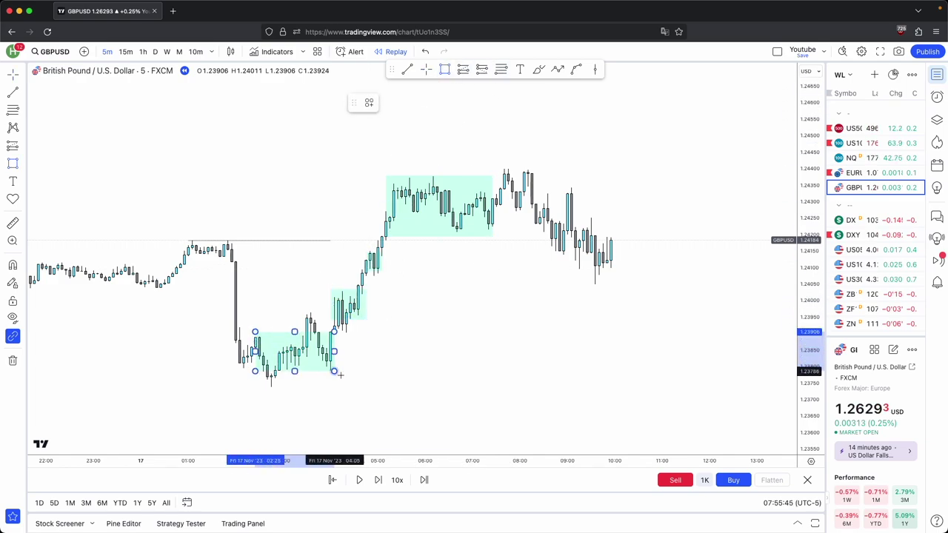
double_click(342, 380)
left_click(547, 379)
Draw a short horizontal line from the 07:55 candle's low at about 1.24271.
scroll(537, 421, "up", 3)
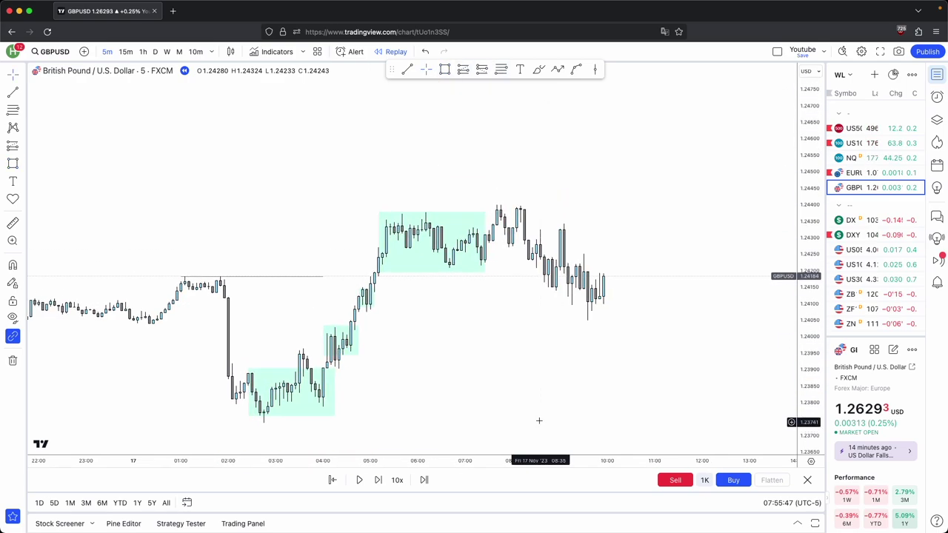
key("super")
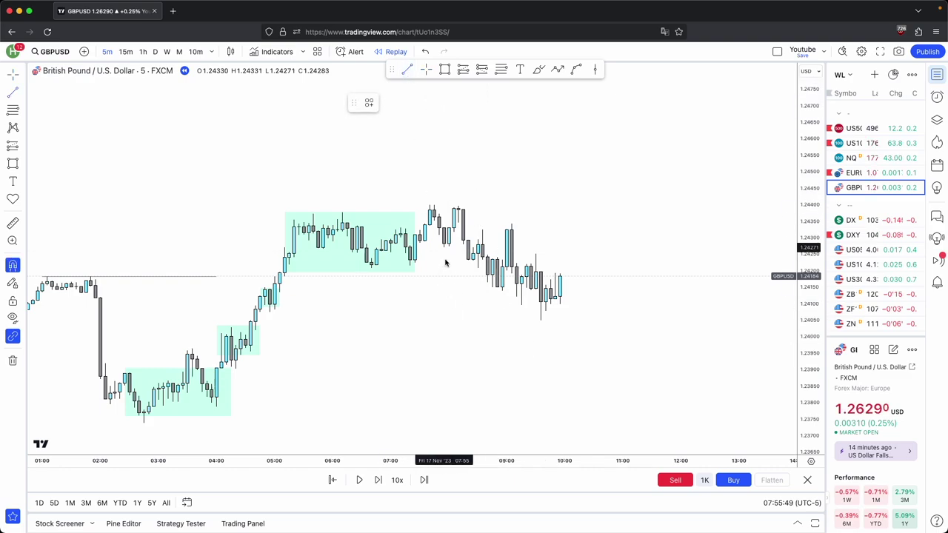
left_click(464, 254)
left_click(459, 297)
left_click_drag(459, 326, 463, 304)
scroll(474, 281, "down", 1)
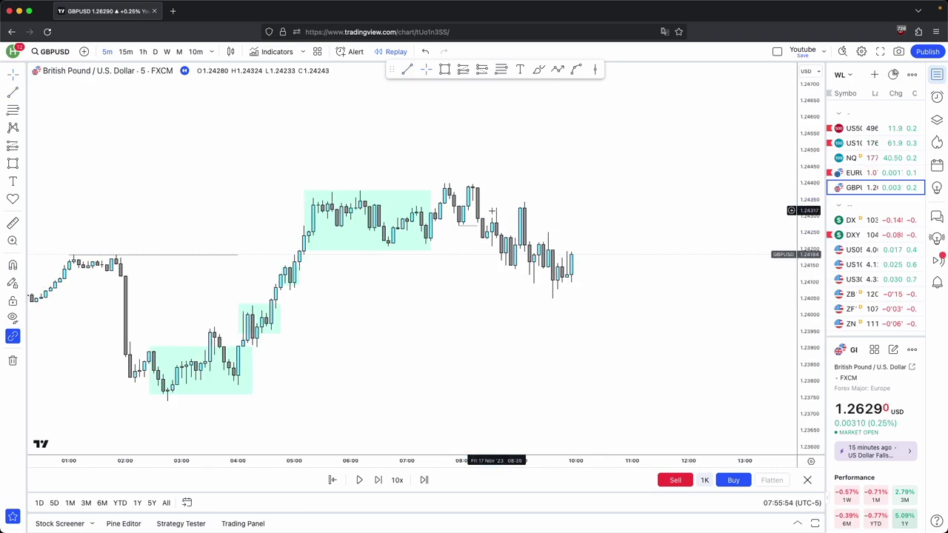
Sketch a zigzag path from about 10:00, up to 1.24247, down and back up, ending in an arrow near 1.23680 at about 11:50.
left_click(575, 285)
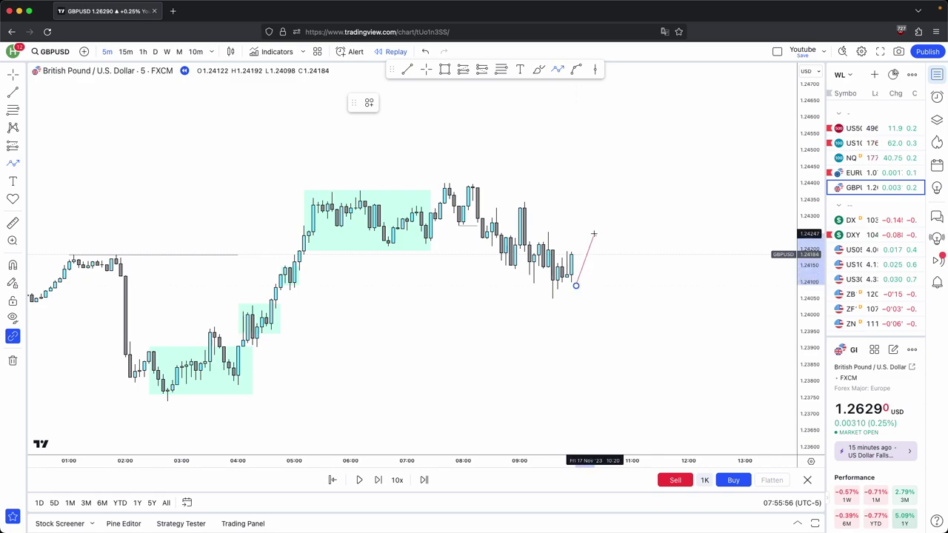
left_click(594, 234)
left_click(632, 373)
left_click(645, 318)
Extend the middle green zone to about 11:25 and the upper green zone to about 11:15.
mouse_move(238, 303)
left_mouse_down()
mouse_move(275, 333)
mouse_move(655, 334)
left_mouse_up()
left_click_drag(422, 217, 408, 142)
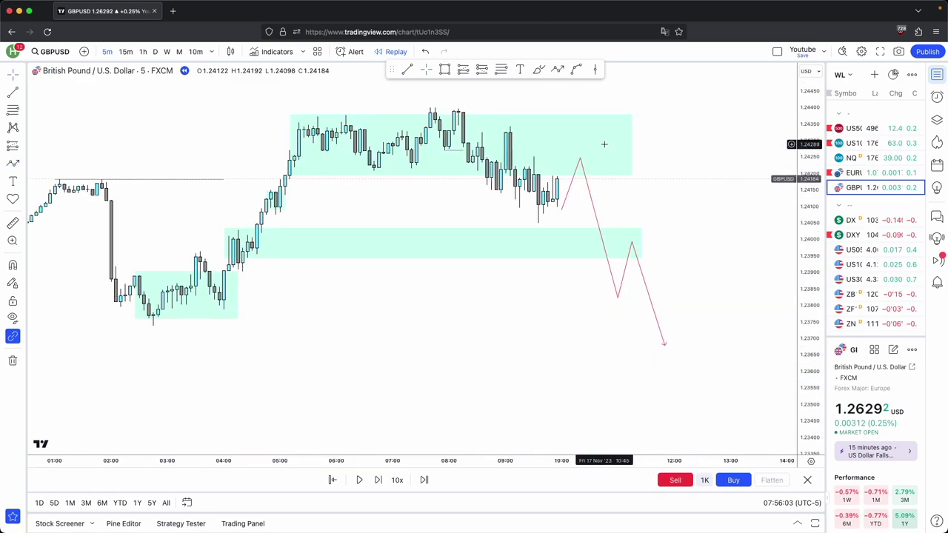
left_click(236, 294)
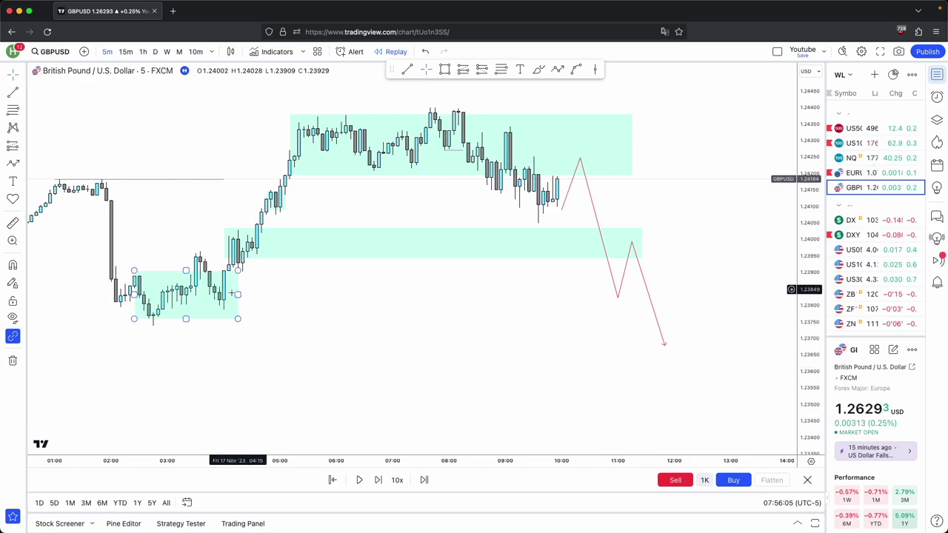
left_click_drag(262, 287, 267, 314)
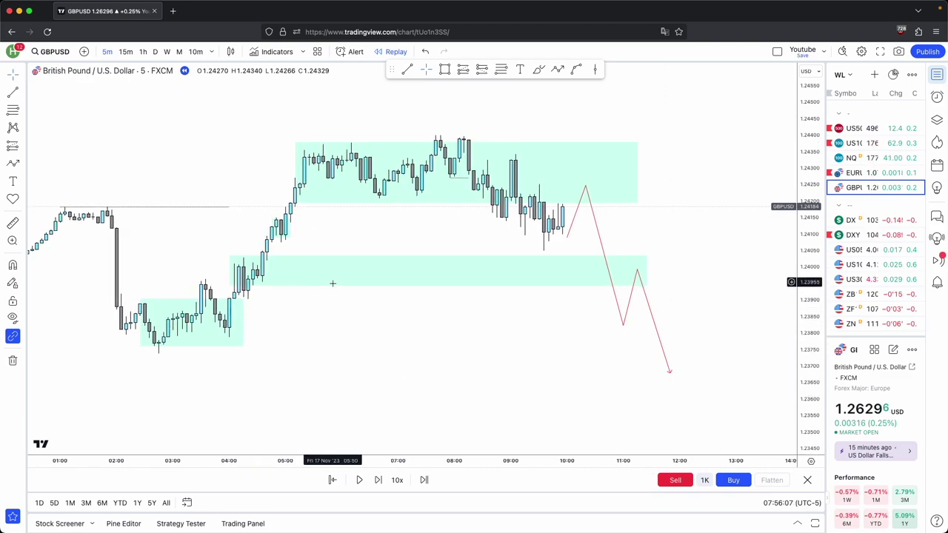
left_click_drag(699, 409, 183, 91)
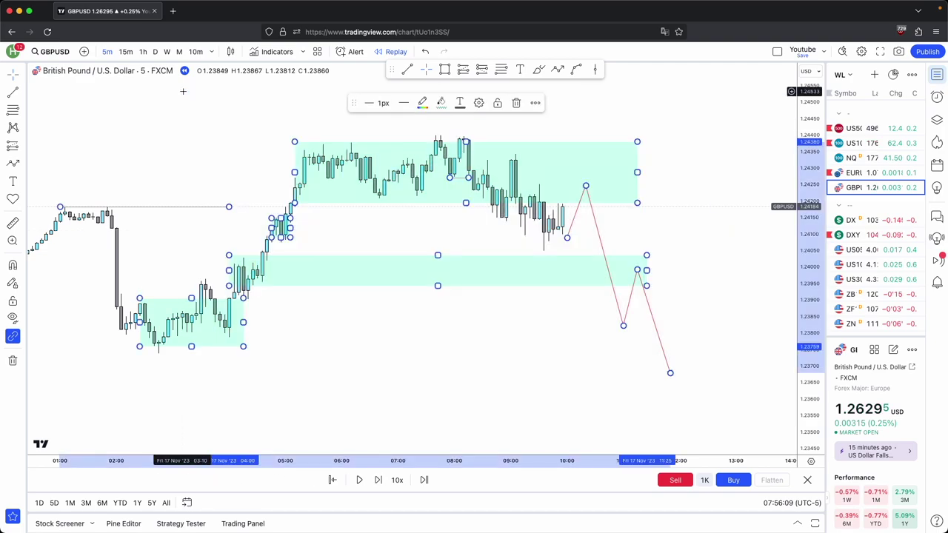
key("Delete")
key("super+z")
Delete all green zones, the short line at the 07:55 candle's low and the zigzag path, keeping the line at the 02:00 high.
left_click_drag(238, 109, 509, 375)
key("Delete")
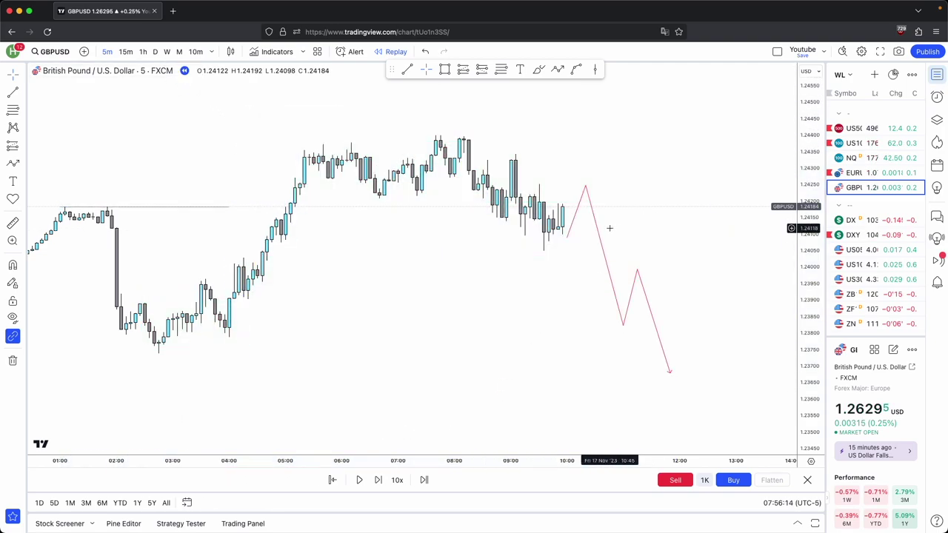
left_click(595, 229)
key("Delete")
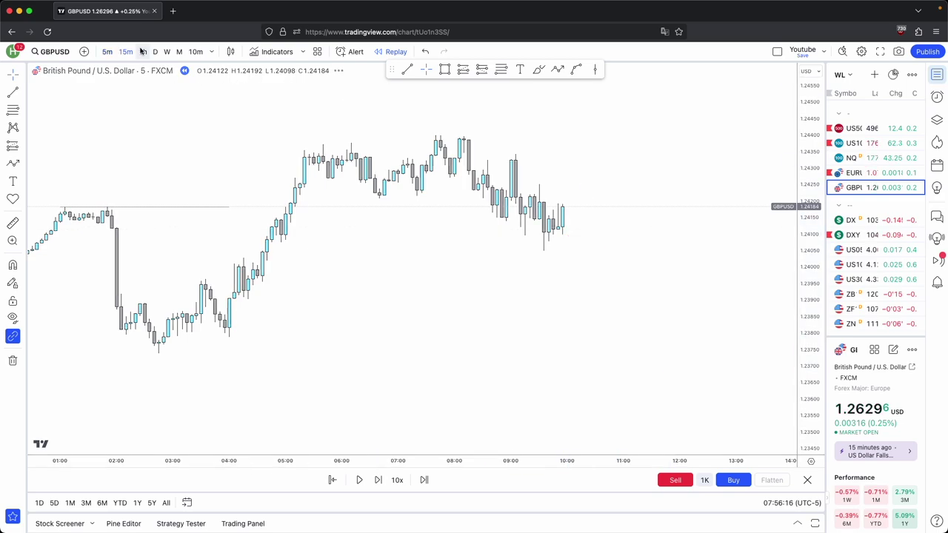
On the 1h chart, draw a green rectangle from about 03:00 to 14:00 on 17 Nov, between about 1.23963 and 1.24082.
left_click(143, 51)
scroll(659, 237, "up", 5)
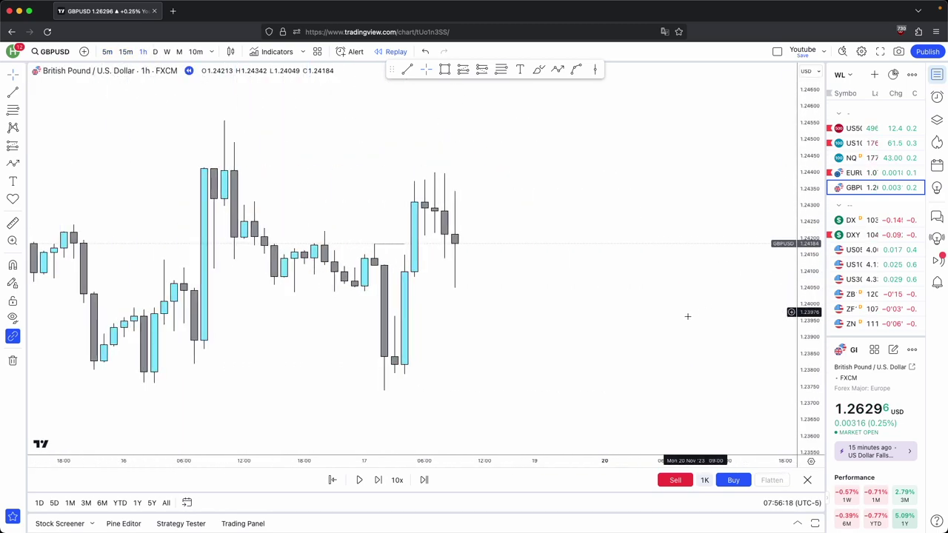
scroll(759, 308, "up", 1)
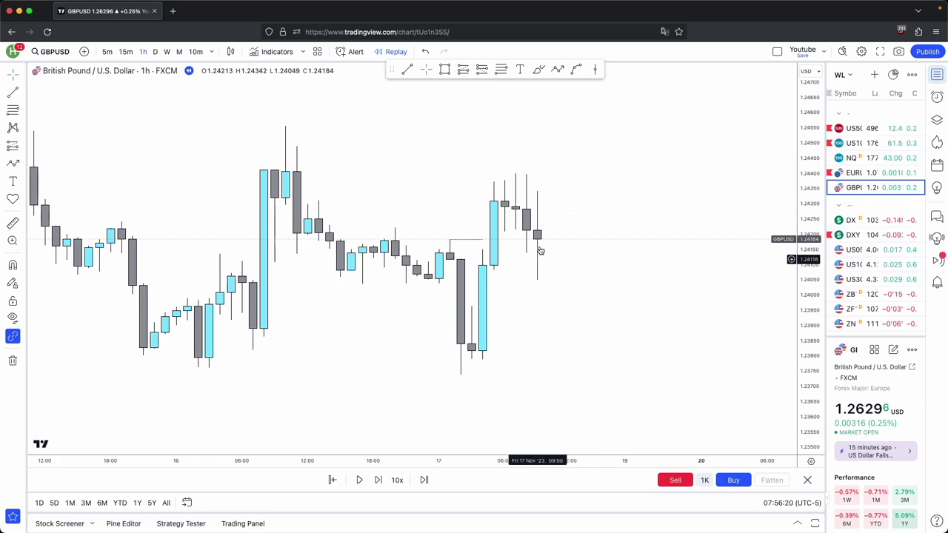
left_click(444, 69)
mouse_move(470, 270)
left_mouse_down()
mouse_move(493, 306)
mouse_move(632, 281)
mouse_move(609, 286)
left_mouse_up()
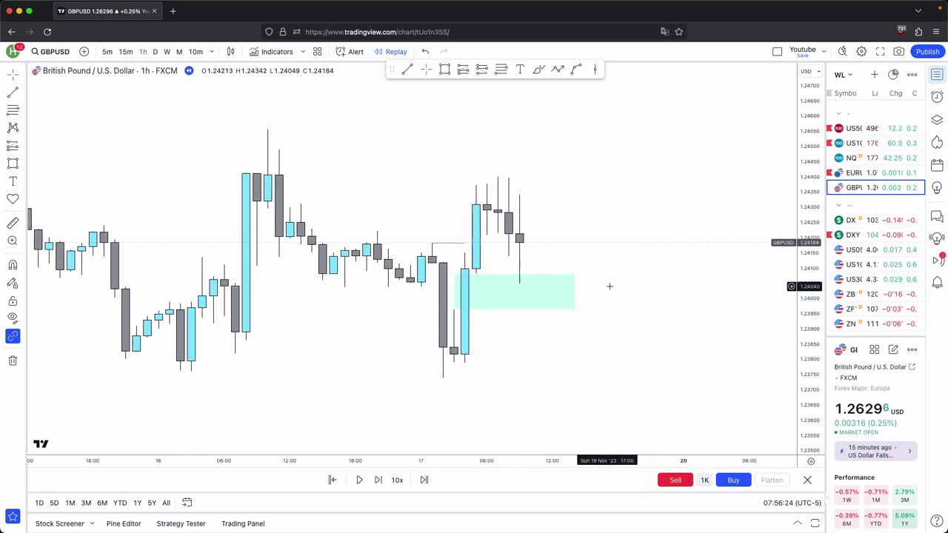
Draw an upward arrow from the green zone at about 1.24070 to 1.24430 and a horizontal line at the 07:00 candle's high, about 1.24400.
scroll(560, 205, "right", 2)
left_click(557, 69)
left_click(529, 285)
double_click(560, 177)
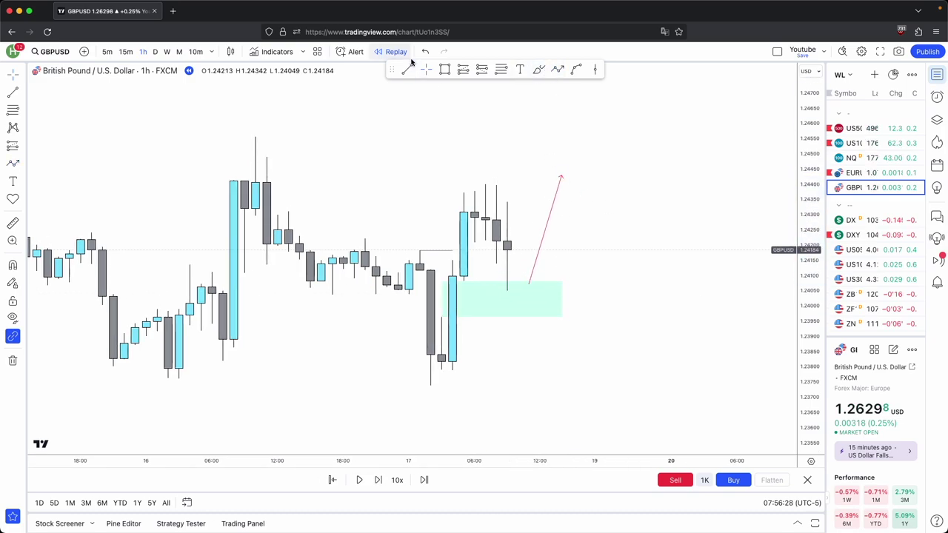
left_click(539, 184)
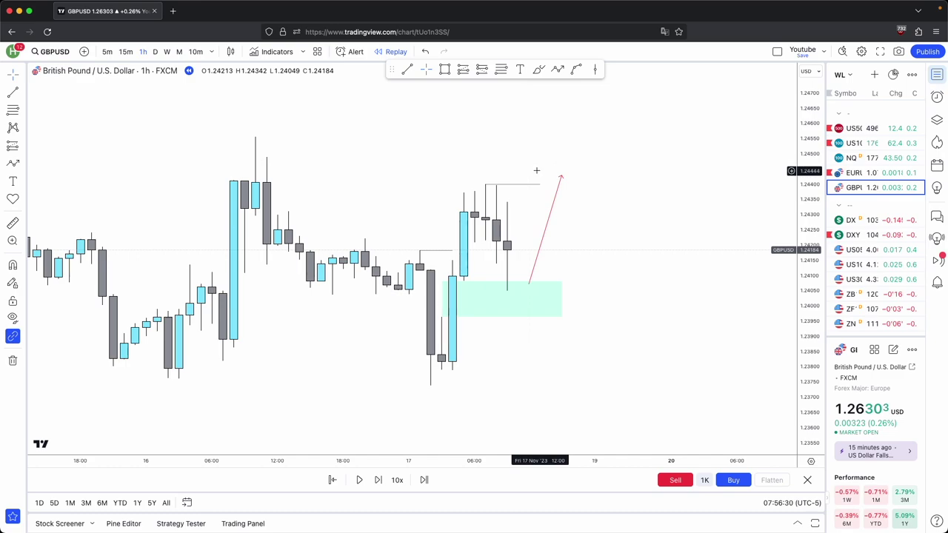
Sketch a zigzag path from about 1.24418 down to 1.24180, up to 1.24780, down to 1.24560, ending in an arrow near 1.25040.
left_click_drag(801, 326, 800, 359)
scroll(572, 341, "down", 1)
left_click(557, 68)
left_click(602, 205)
left_click(630, 251)
left_click(681, 134)
left_click(713, 176)
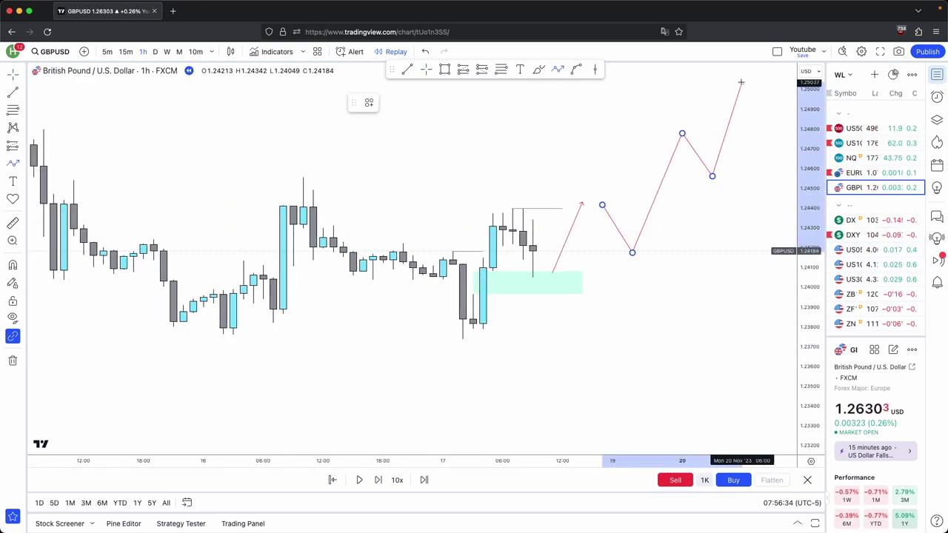
double_click(740, 81)
Advance the replay bar by bar to about 07:00 on 20 November to compare price with the sketched path.
scroll(740, 178, "right", 2)
left_click(378, 480)
left_click(378, 480)
left_click(379, 480)
left_click(379, 480)
left_click(379, 480)
left_click(378, 480)
left_click_drag(511, 283, 572, 342)
scroll(573, 341, "down", 2)
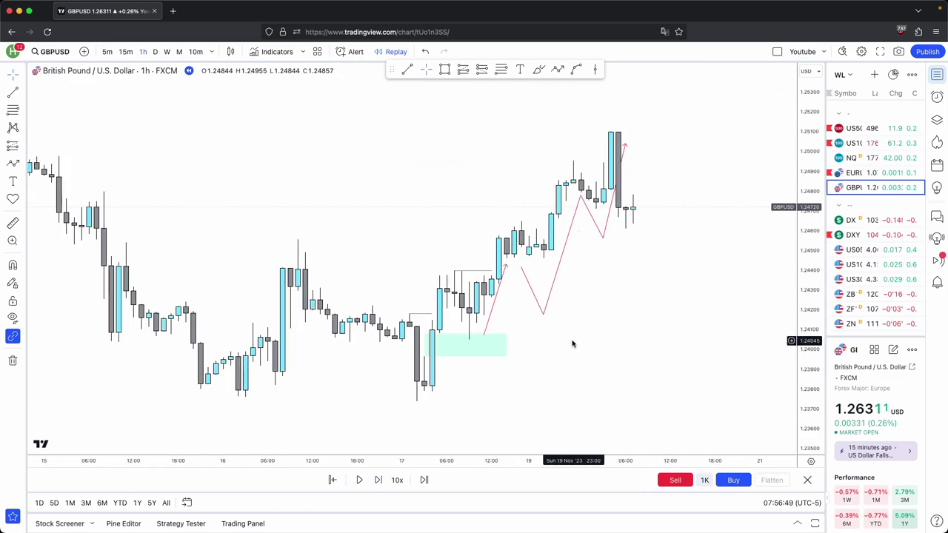